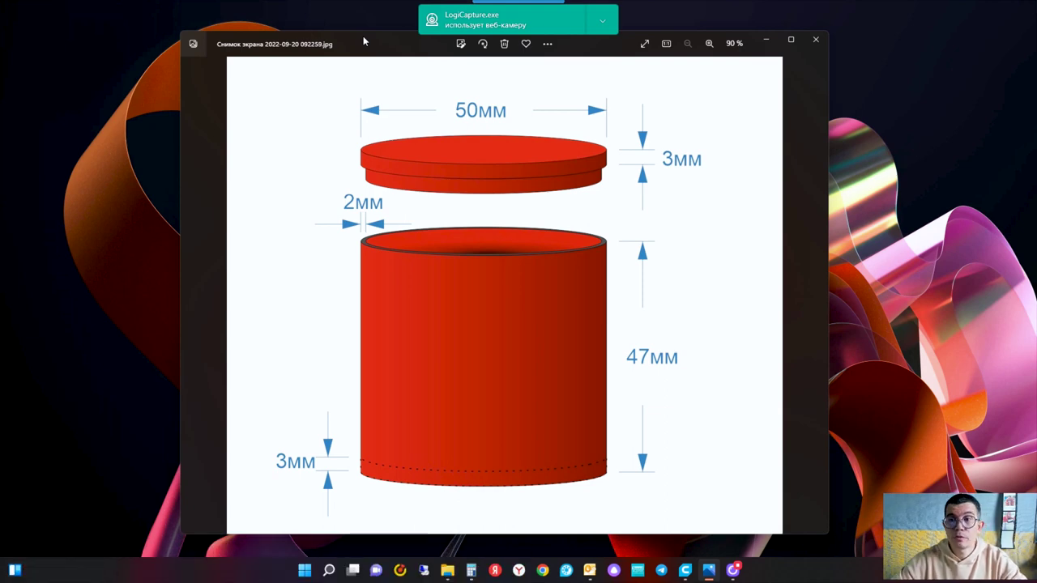
# Step: Nudge the drawing's window into a slightly different position on screen
pyautogui.moveTo(381, 44); pyautogui.dragTo(385, 46)
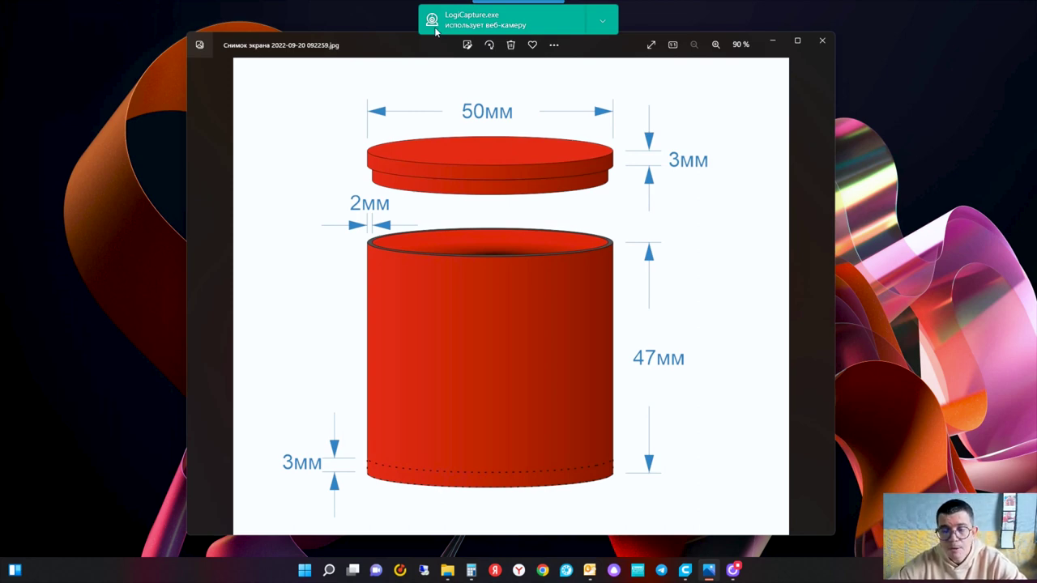
pyautogui.moveTo(366, 47)
pyautogui.mouseDown()
pyautogui.moveTo(349, 64)
pyautogui.moveTo(363, 64)
pyautogui.mouseUp()
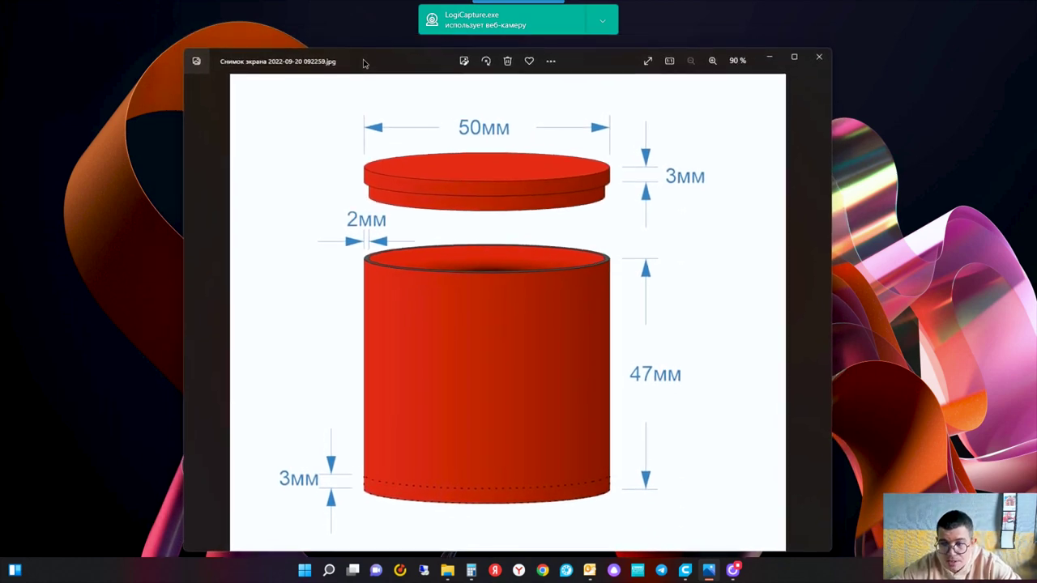
pyautogui.moveTo(363, 64); pyautogui.dragTo(375, 58)
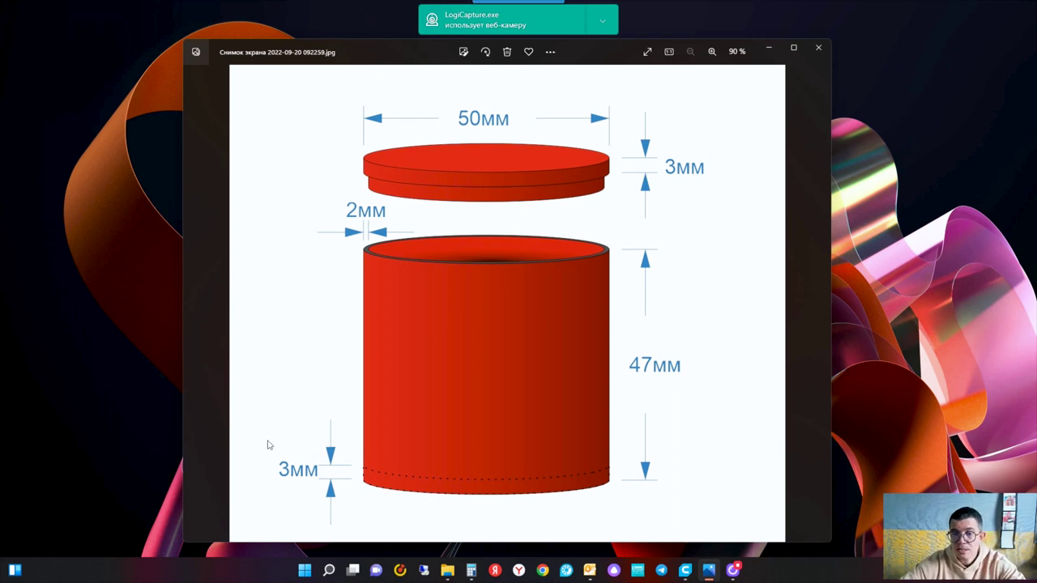
# Step: In Yandex Browser, search for 'компас 3d' and open the official kompas.ru site
pyautogui.click(543, 571)
pyautogui.moveTo(997, 7); pyautogui.dragTo(71, 6)
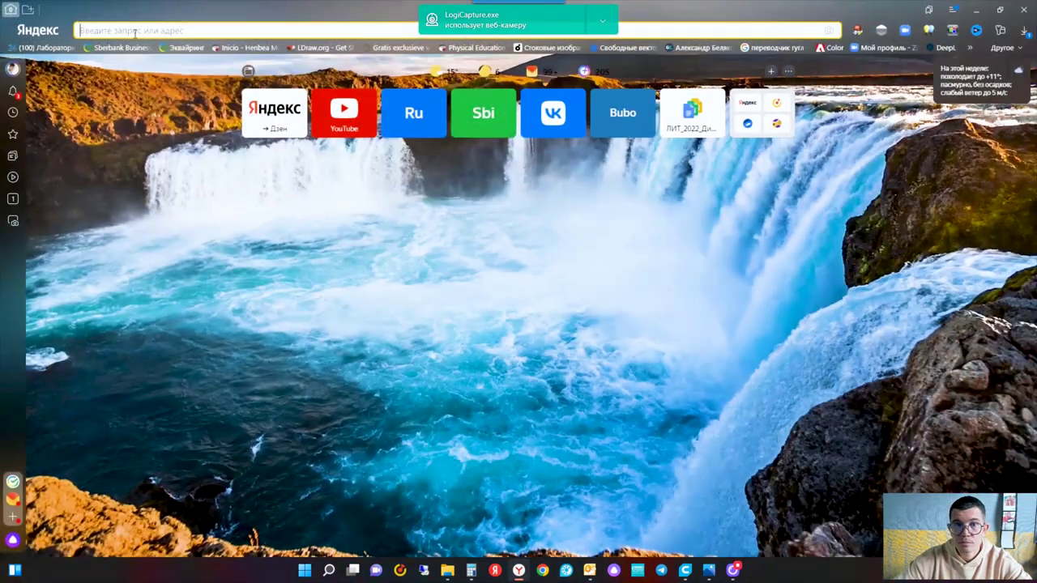
pyautogui.click(135, 30)
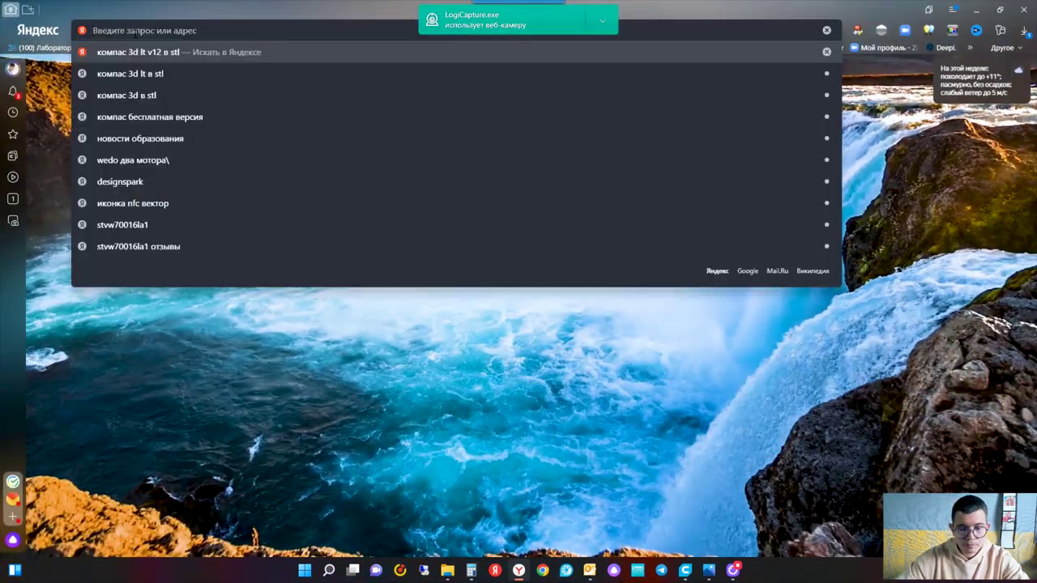
pyautogui.write('rjvgfc 3')
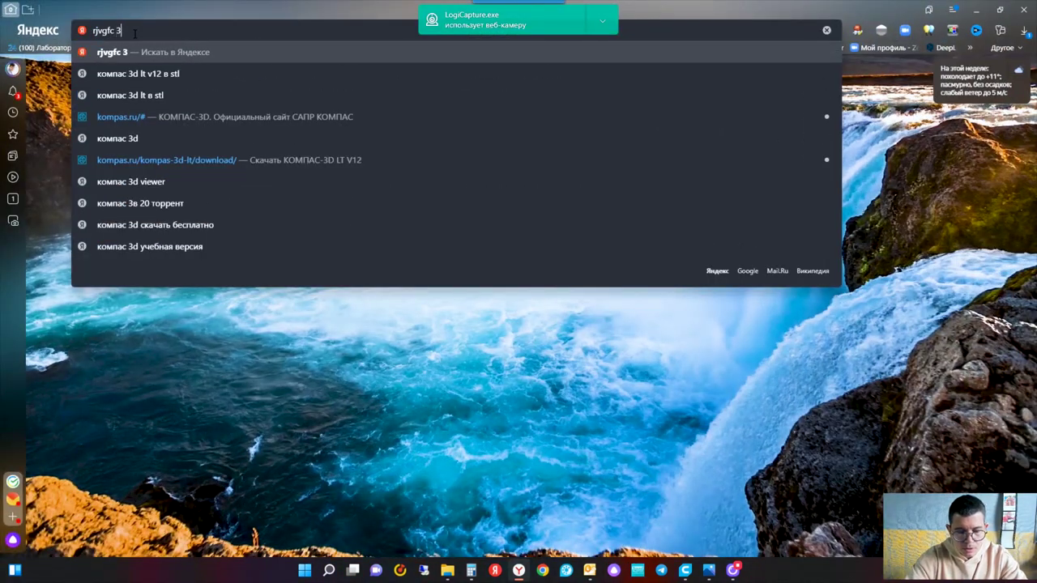
pyautogui.write('d')
pyautogui.press('Return')
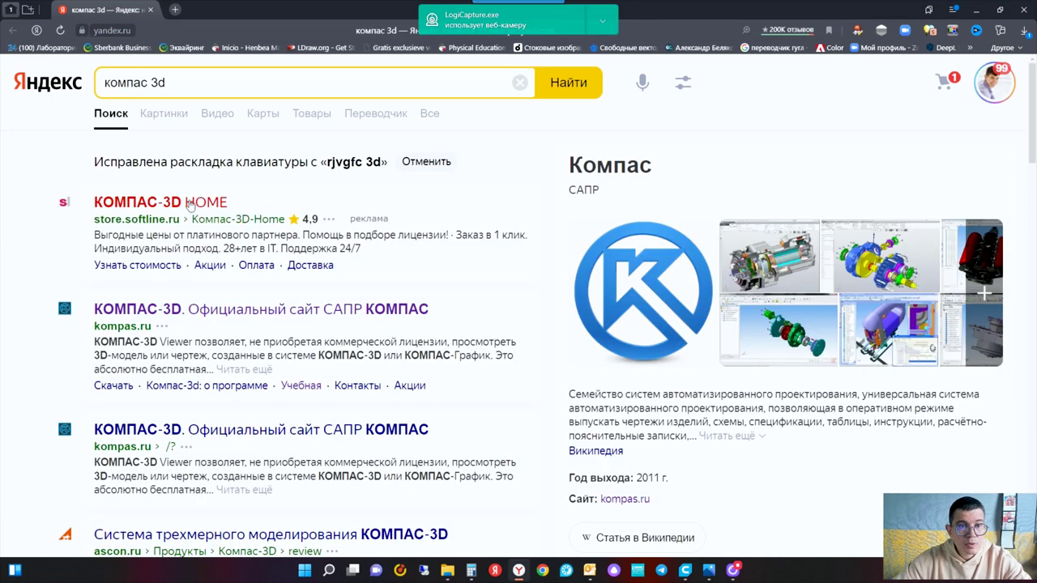
pyautogui.click(170, 311)
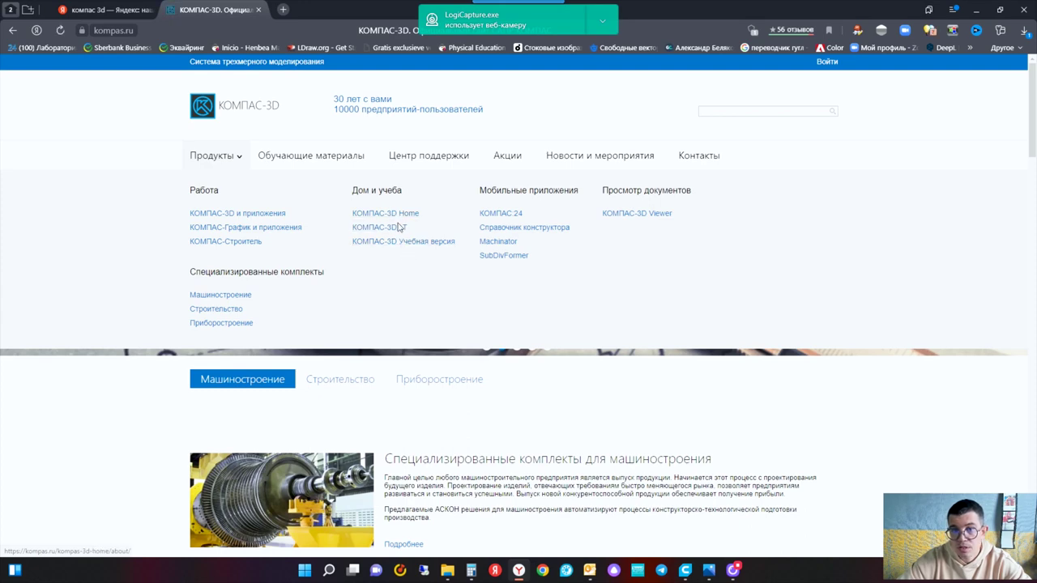
# Step: Look over the КОМПАС-3D LT page, then go to the Учебная версия page's download
pyautogui.click(398, 231)
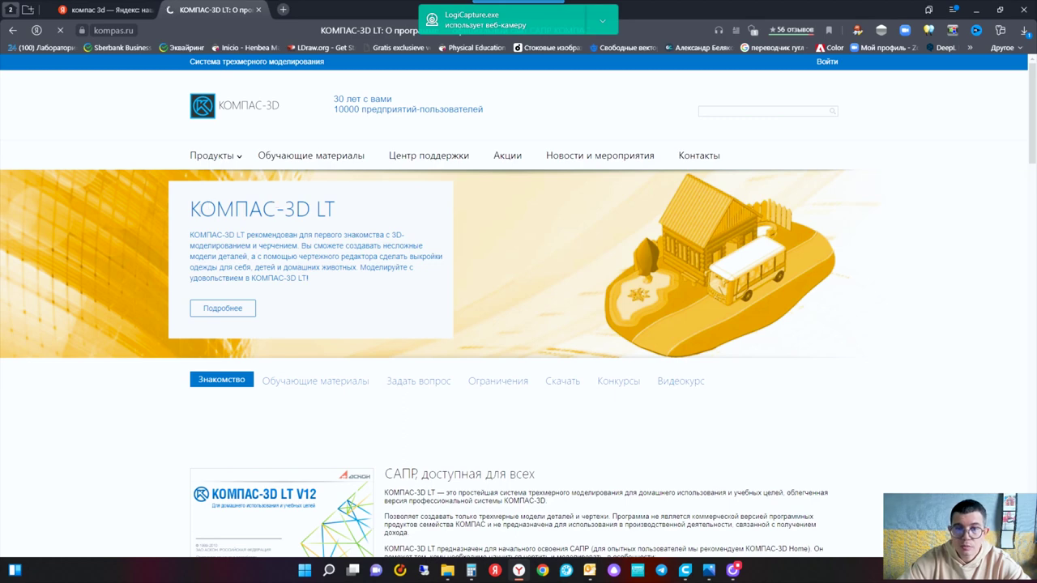
pyautogui.moveTo(199, 209); pyautogui.dragTo(345, 214)
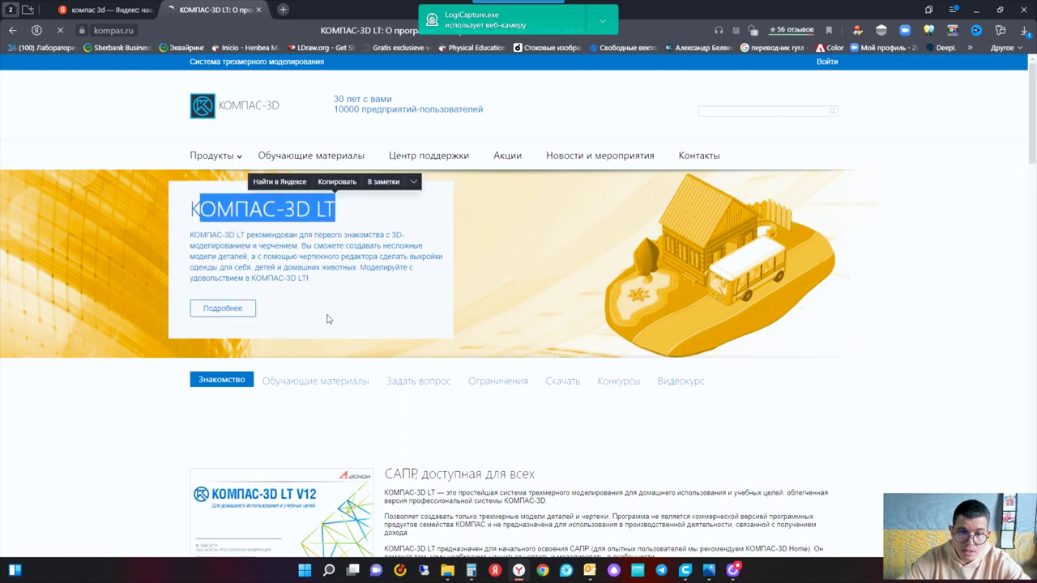
pyautogui.scroll(-3, 328, 320)
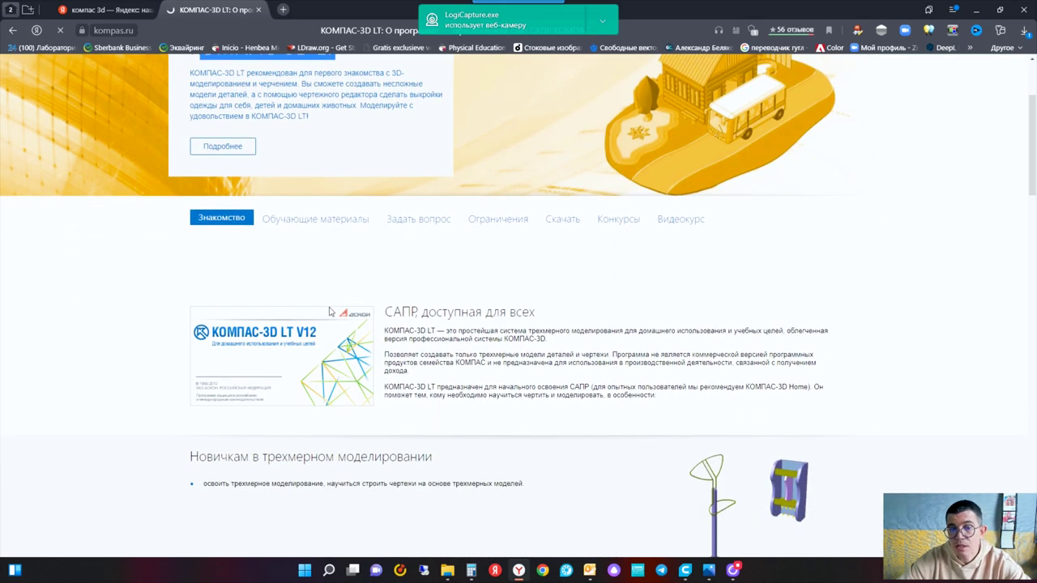
pyautogui.scroll(2, 332, 313)
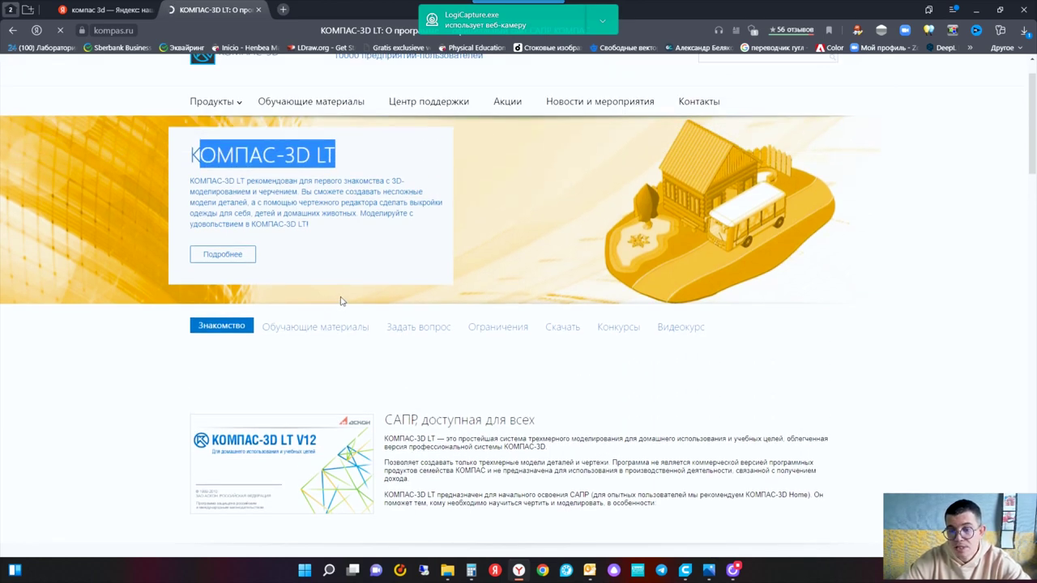
pyautogui.scroll(1, 357, 114)
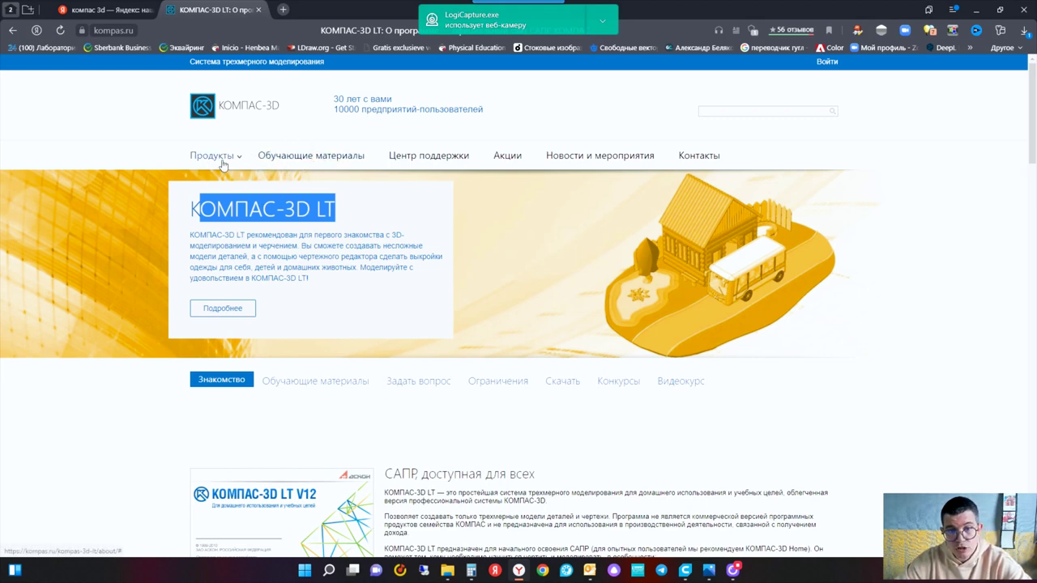
pyautogui.moveTo(215, 155)
pyautogui.click(401, 241)
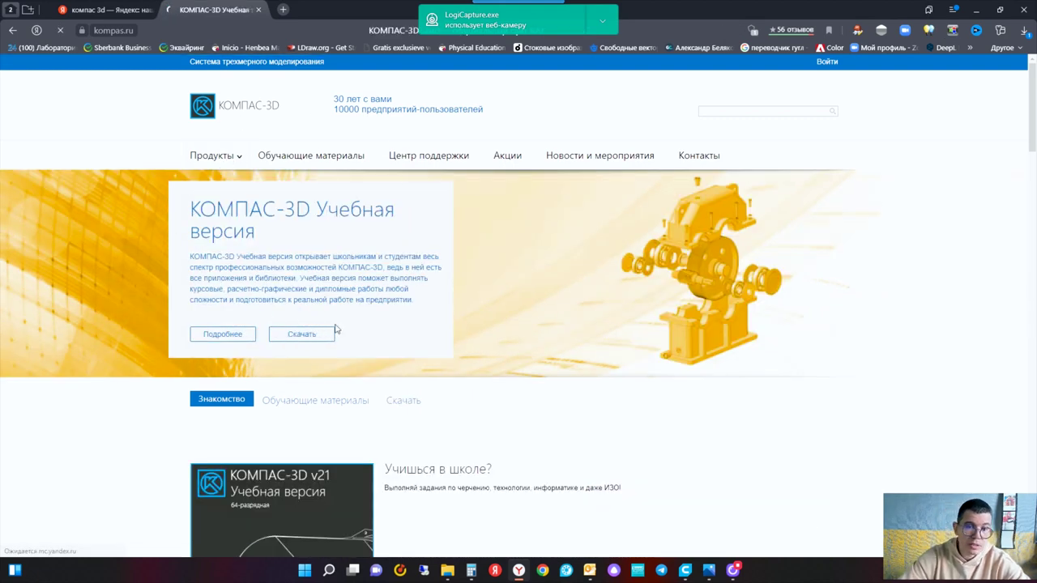
pyautogui.click(306, 334)
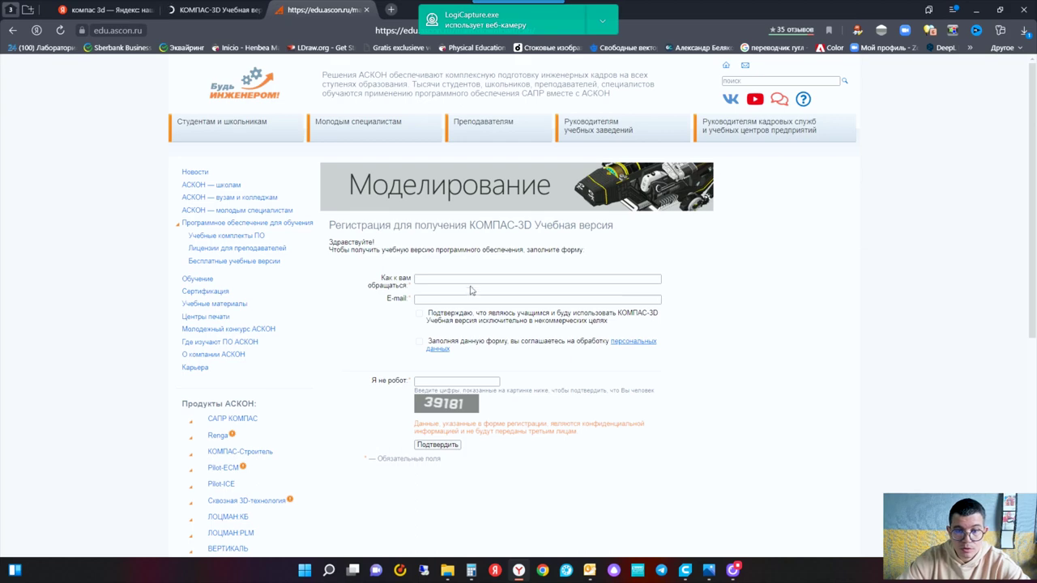
# Step: Review the Учебная версия registration form, glance at the Downloads list, then minimize the browser
pyautogui.click(471, 289)
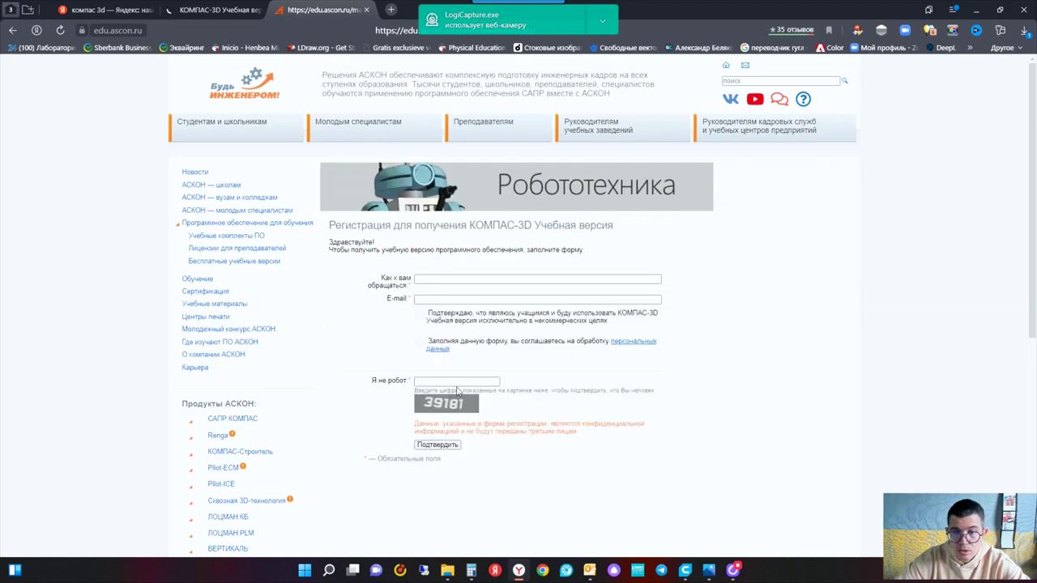
pyautogui.scroll(-5, 685, 343)
pyautogui.scroll(5, 685, 342)
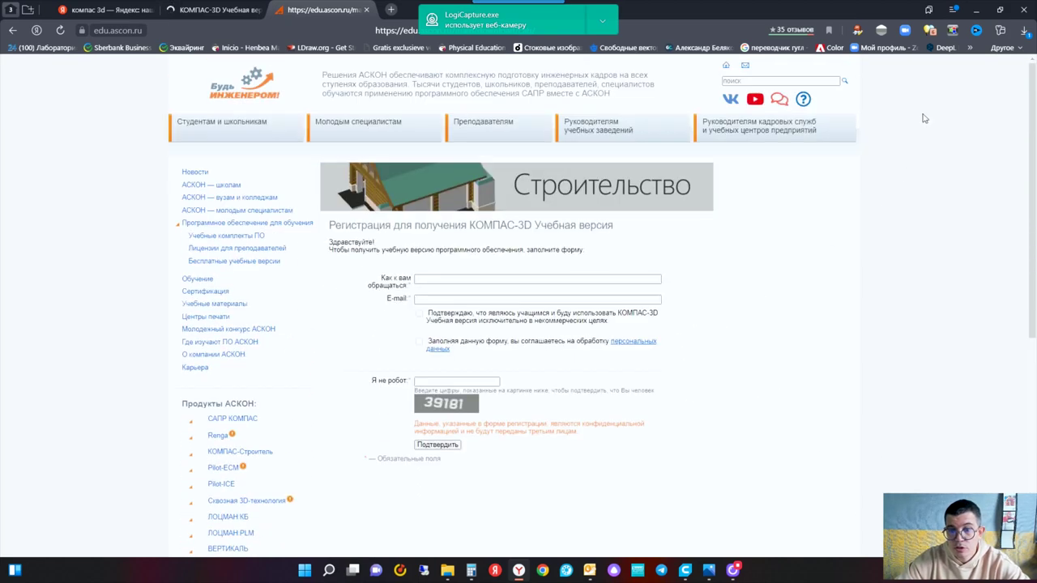
pyautogui.click(1024, 30)
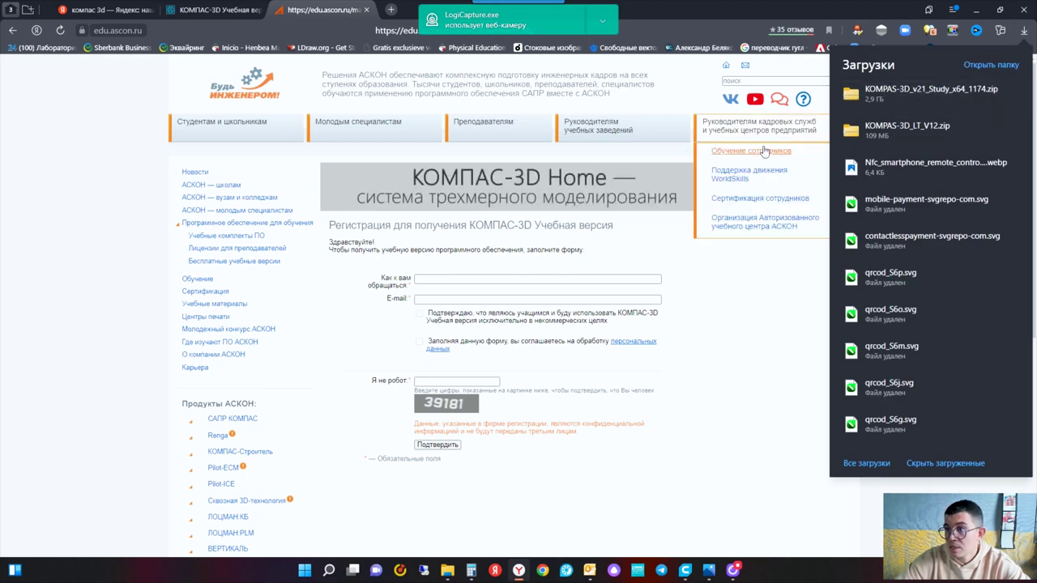
pyautogui.click(759, 233)
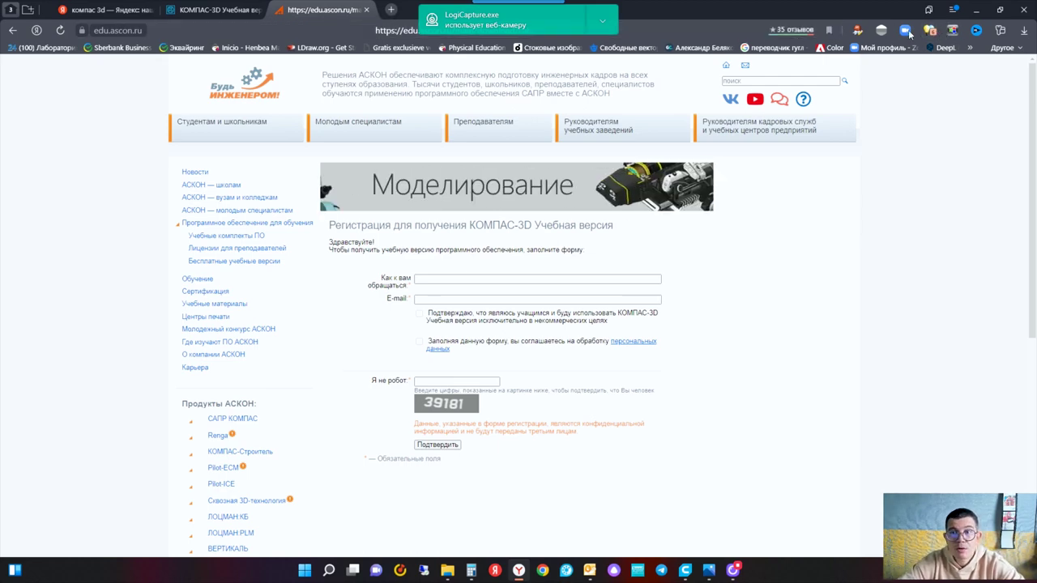
pyautogui.click(976, 9)
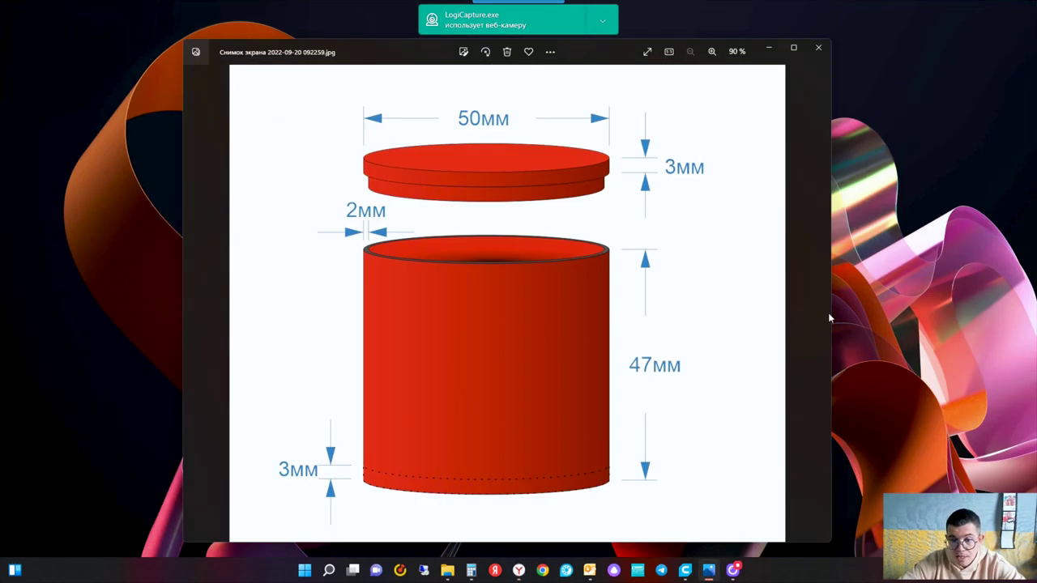
# Step: Launch КОМПАС-3D v21 Учебная версия from Start, close the Photos viewer, and bring up File Explorer
pyautogui.click(305, 571)
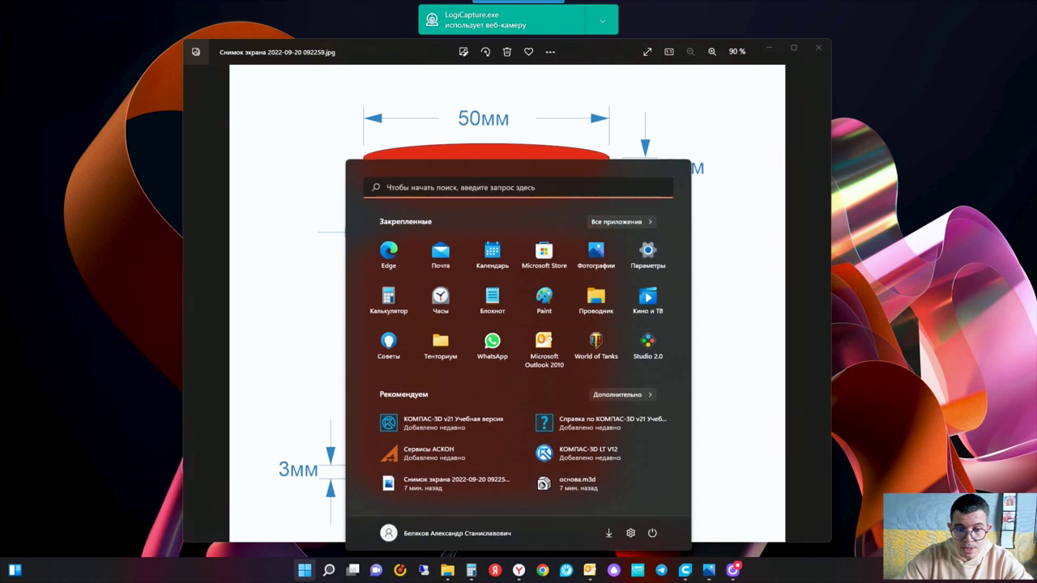
pyautogui.click(444, 422)
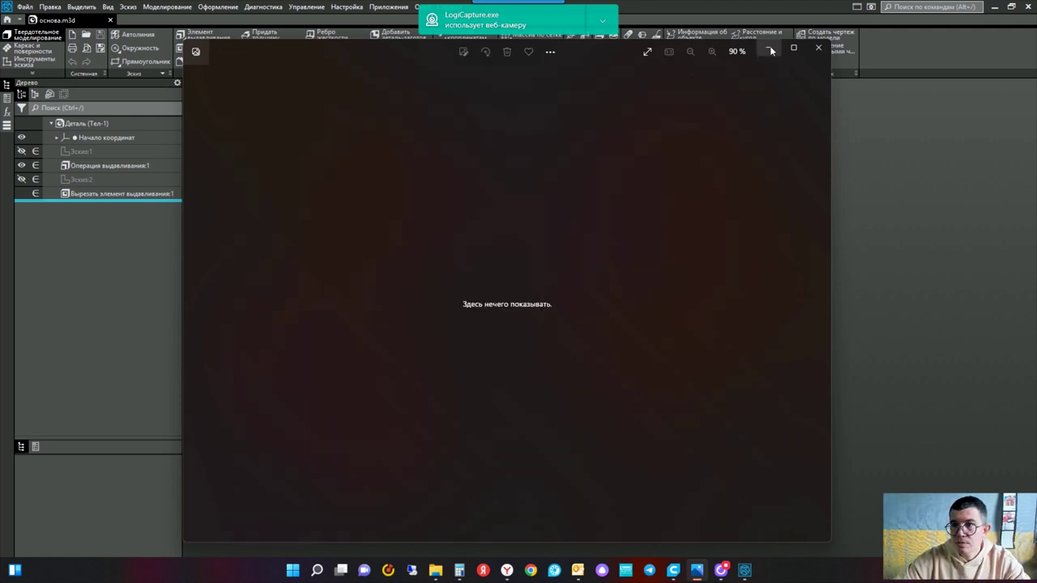
pyautogui.click(818, 47)
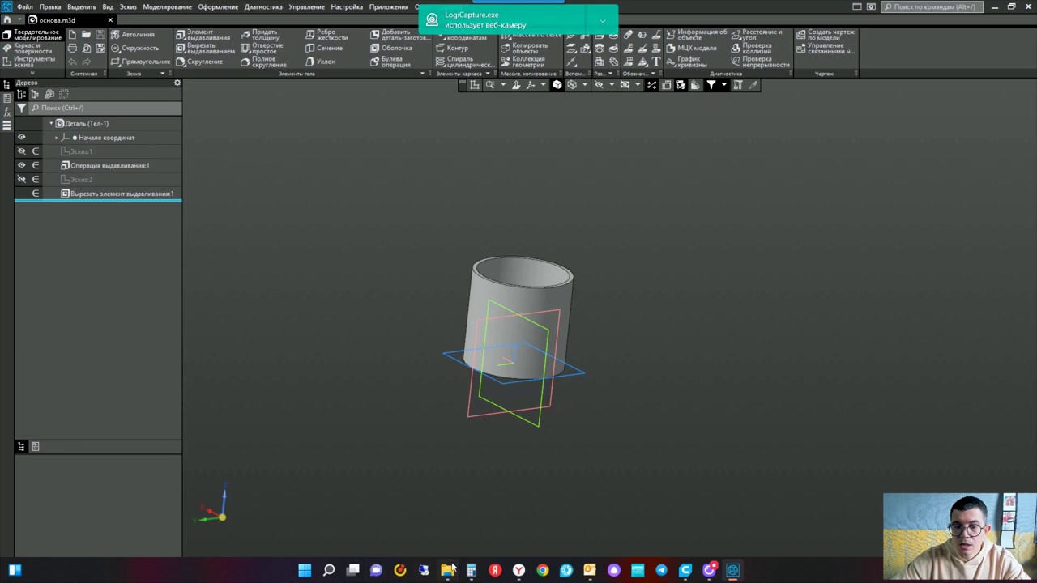
pyautogui.click(447, 571)
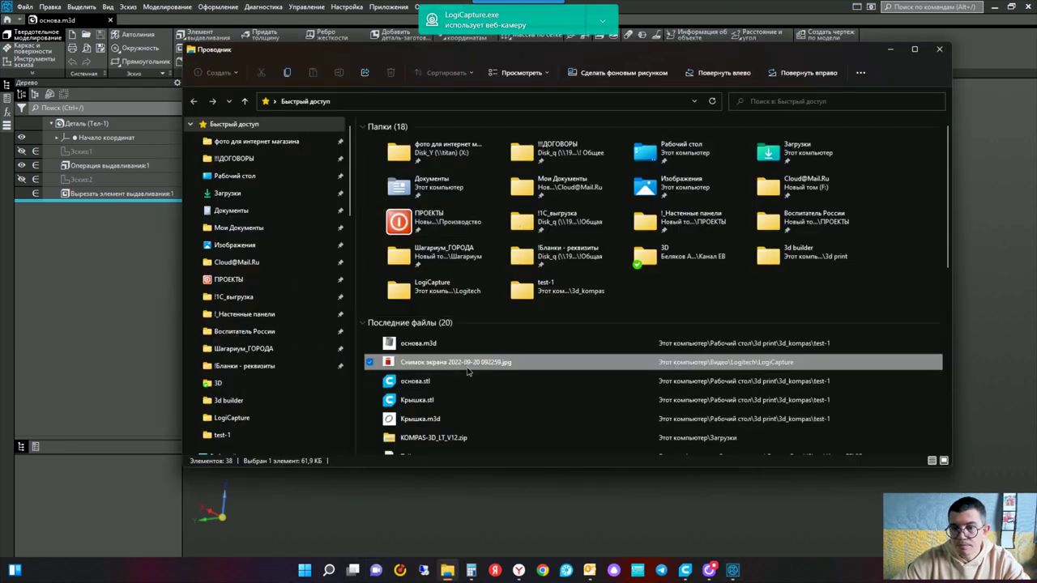
# Step: Reopen Снимок экрана 2022-09-20 092259.jpg from Recent files to view the dimensioned box drawing
pyautogui.doubleClick(465, 362)
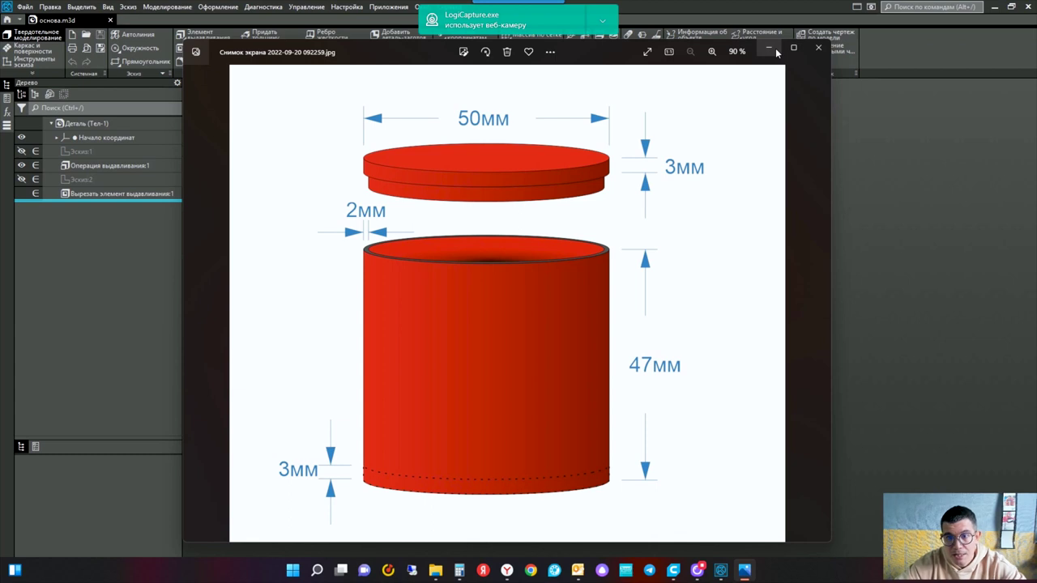
# Step: Minimize Photos, select Операция выдавливания:1 in основа.m3d, and call up New Document with Ctrl+N
pyautogui.click(776, 50)
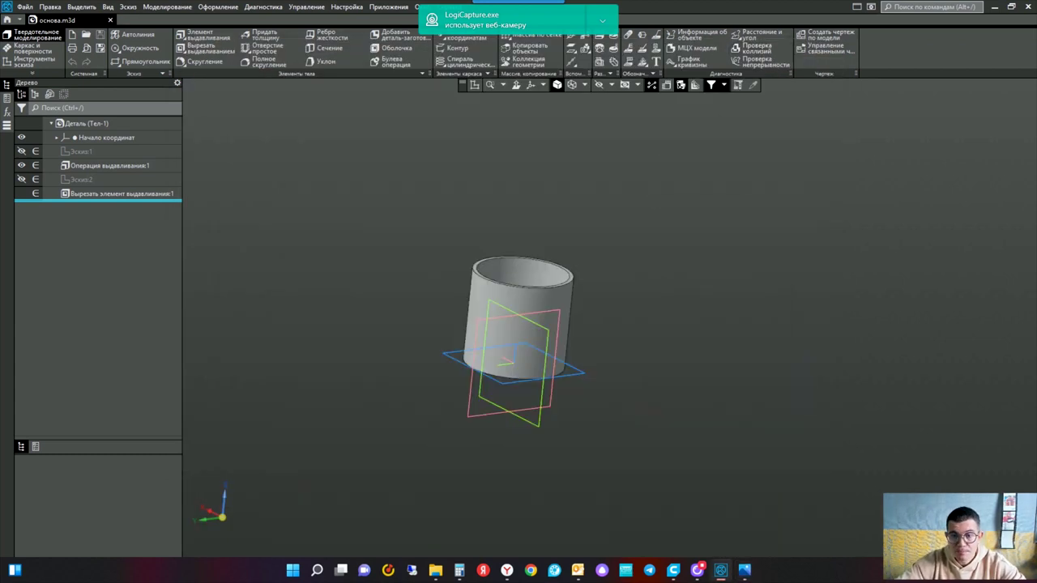
pyautogui.click(518, 308)
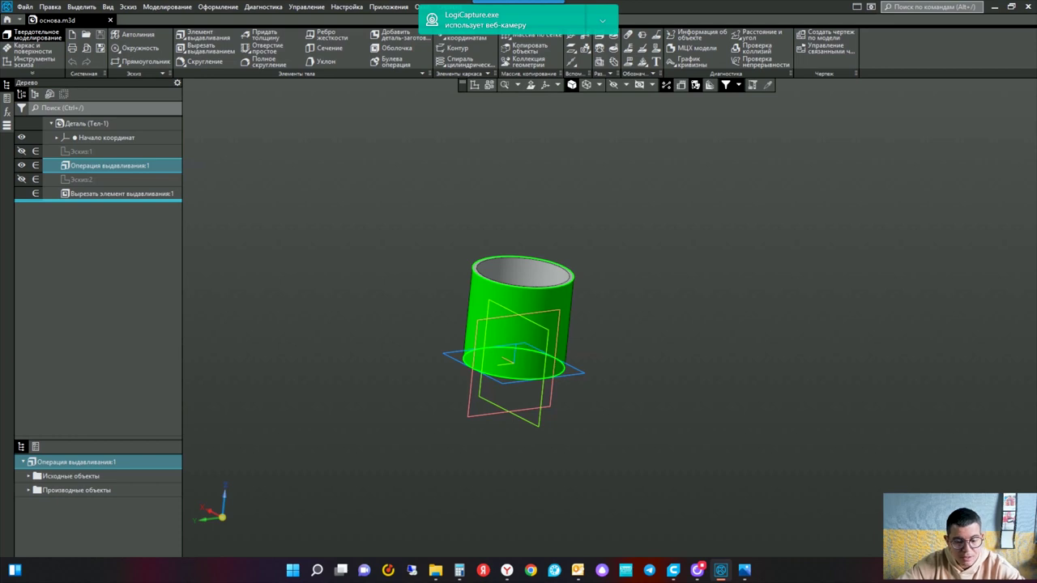
pyautogui.hotkey('ctrl', 'n')
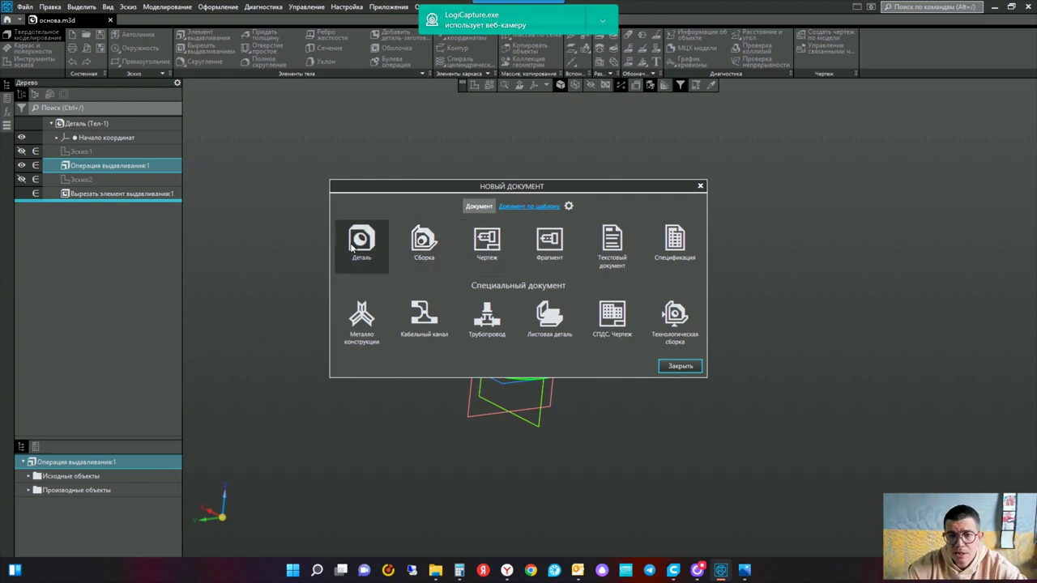
# Step: Create a new Деталь part and start Эскиз:1 on Плоскость XY
pyautogui.click(351, 245)
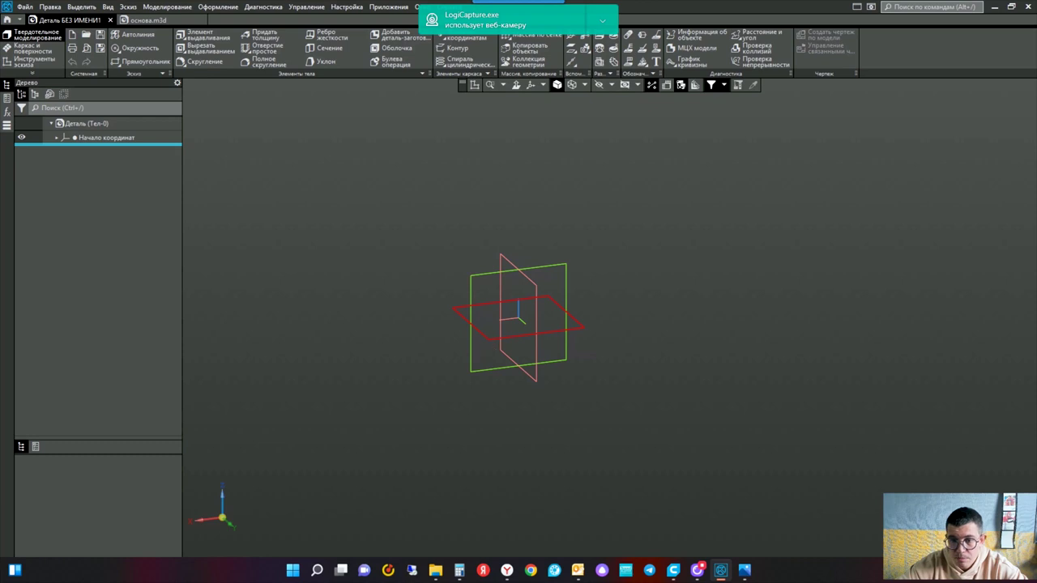
pyautogui.click(489, 339)
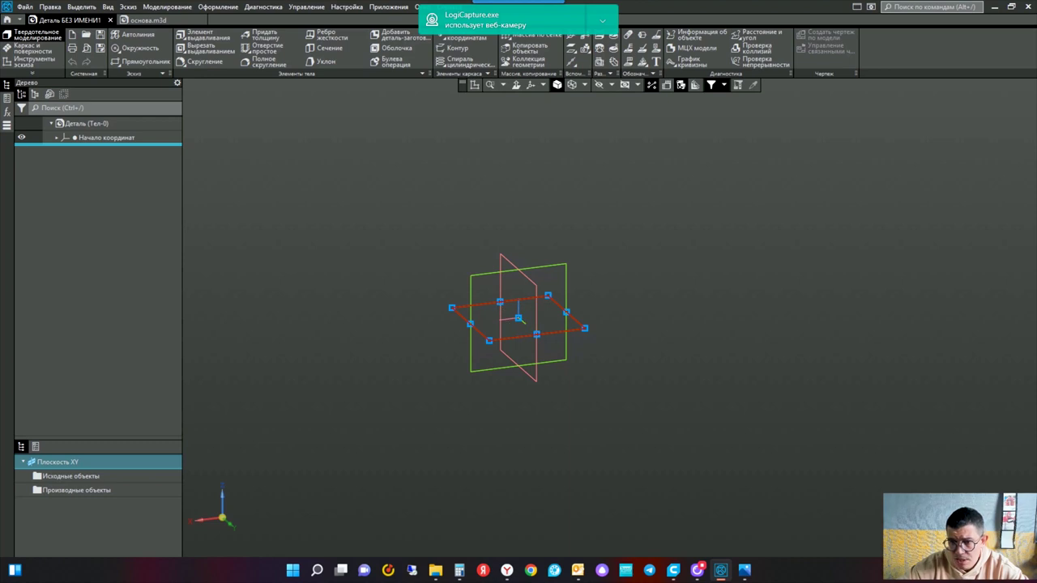
pyautogui.press('Escape')
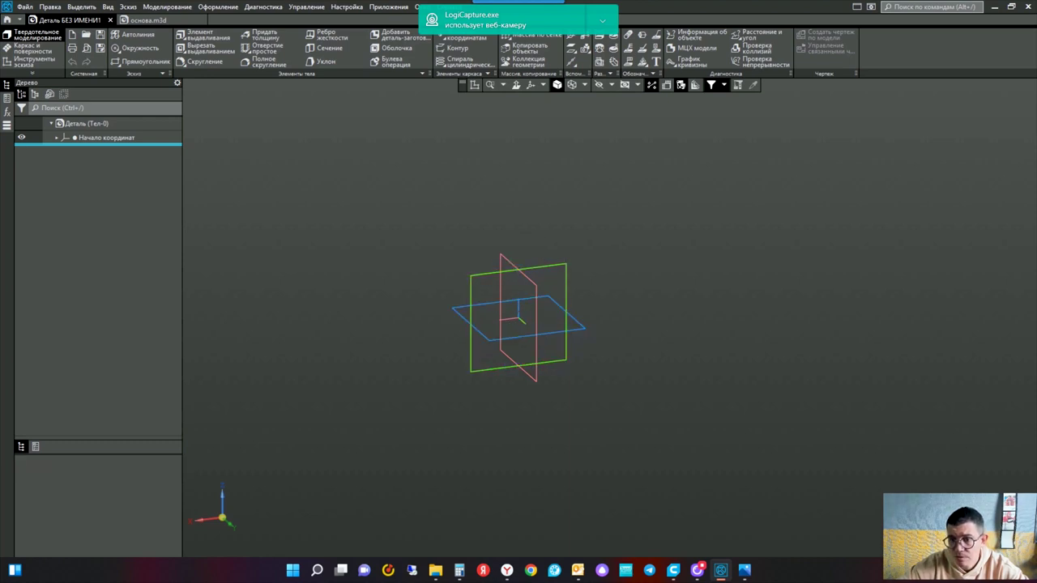
pyautogui.click(501, 340)
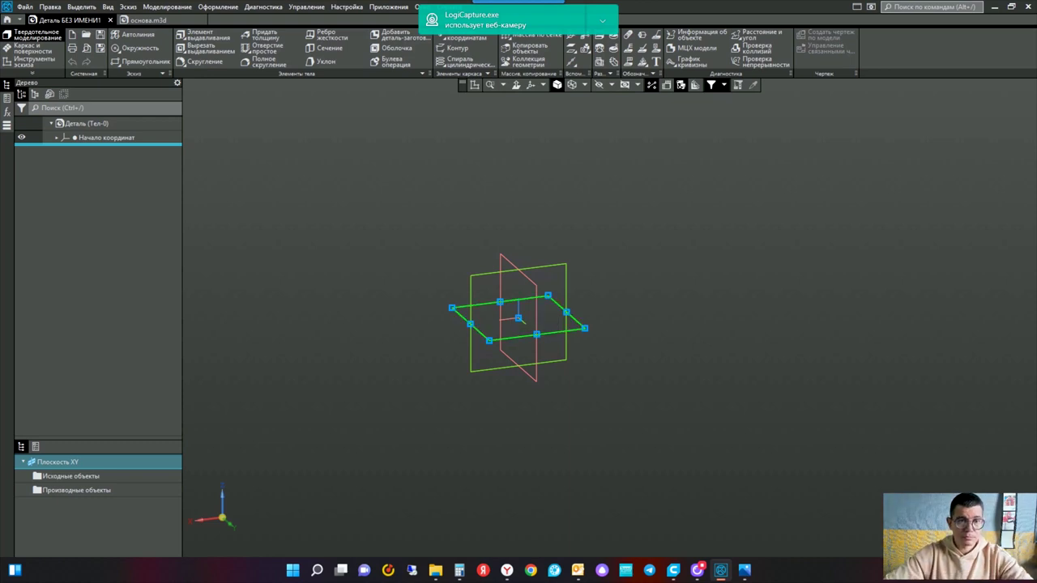
pyautogui.rightClick(496, 341)
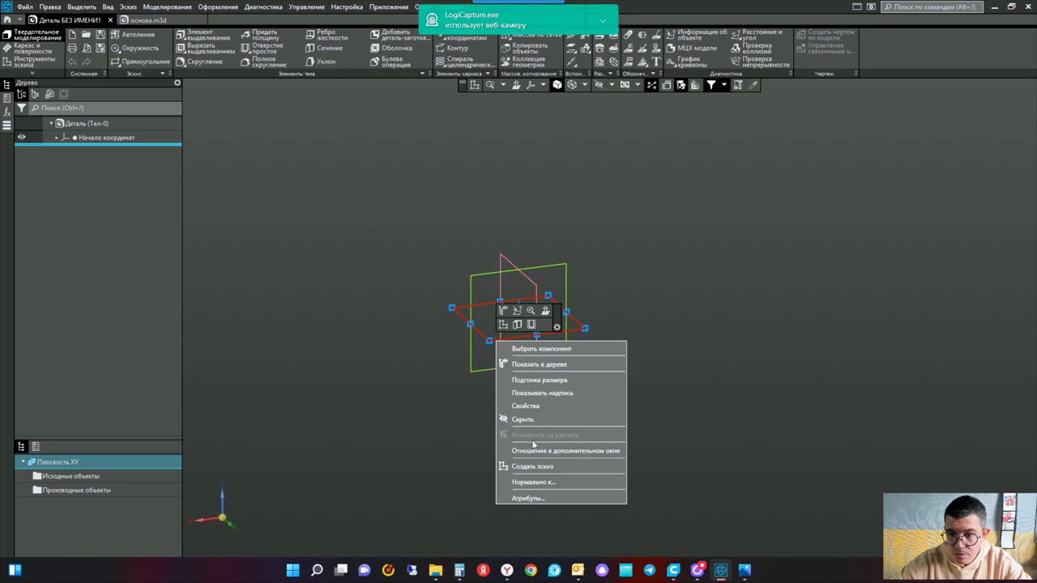
pyautogui.click(545, 465)
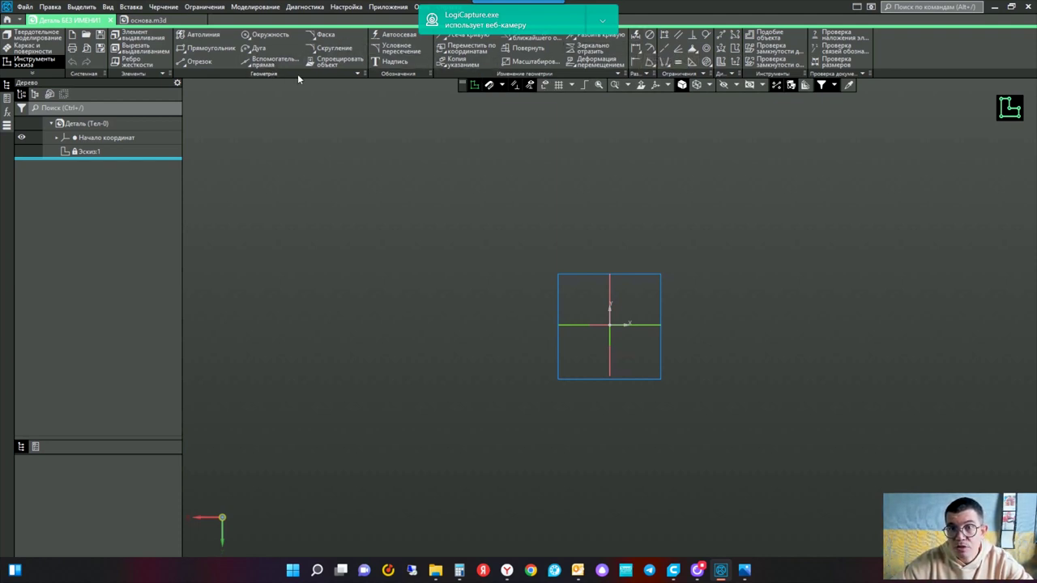
# Step: Draw a circle of diameter 50 centred on the sketch origin
pyautogui.click(247, 36)
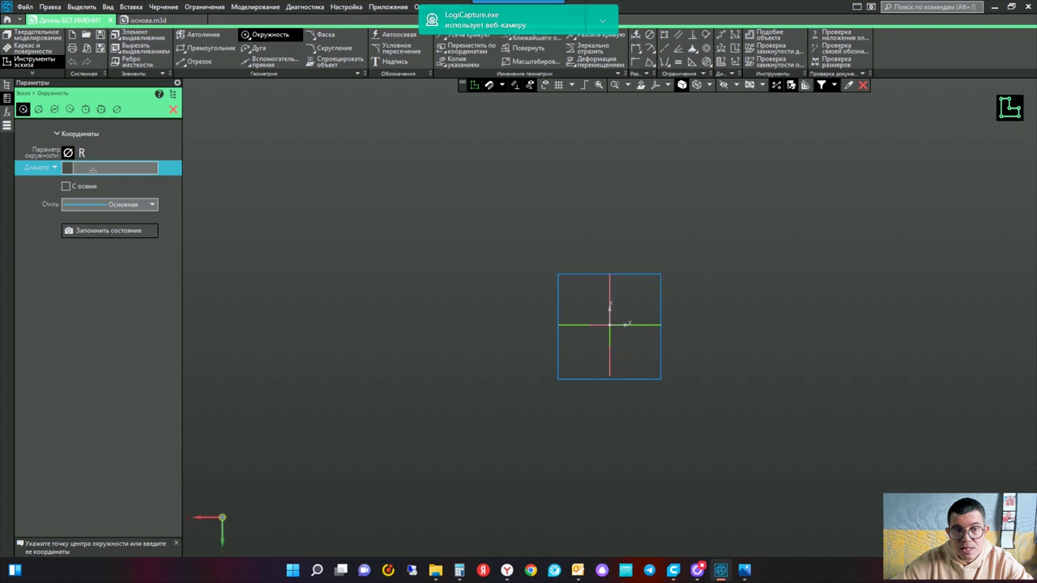
pyautogui.click(81, 152)
pyautogui.click(68, 153)
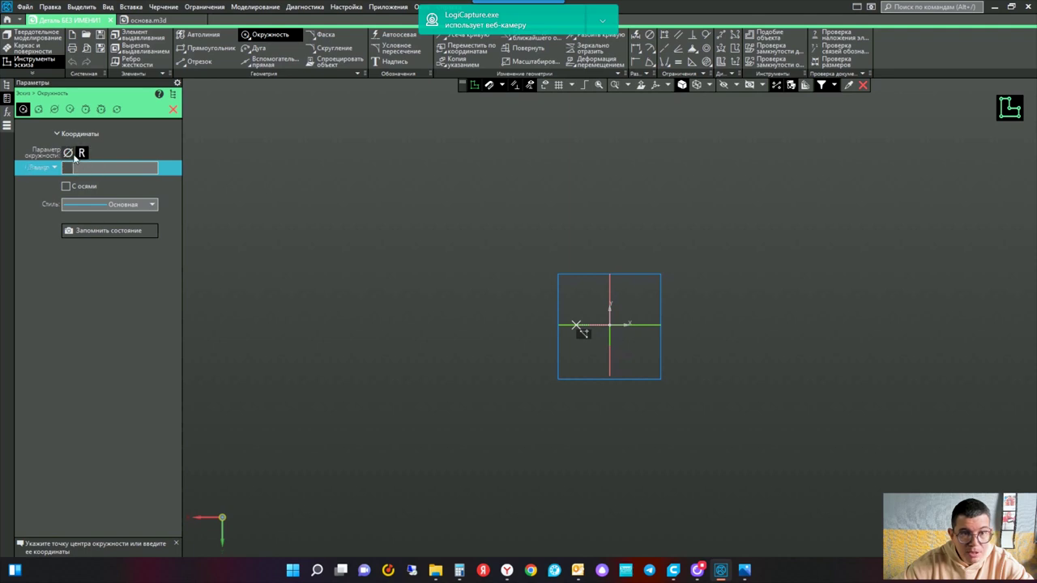
pyautogui.click(95, 170)
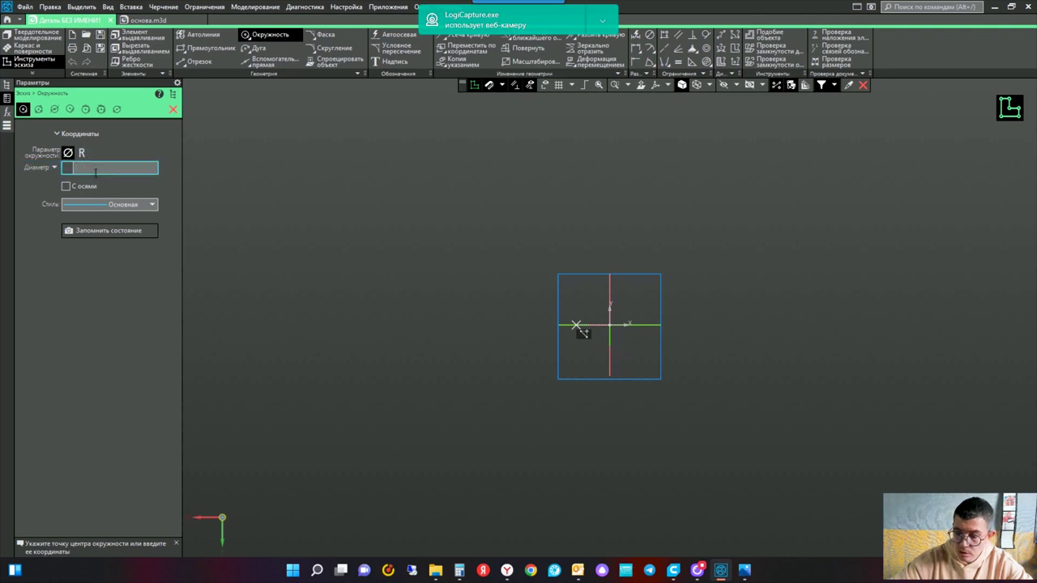
pyautogui.write('50')
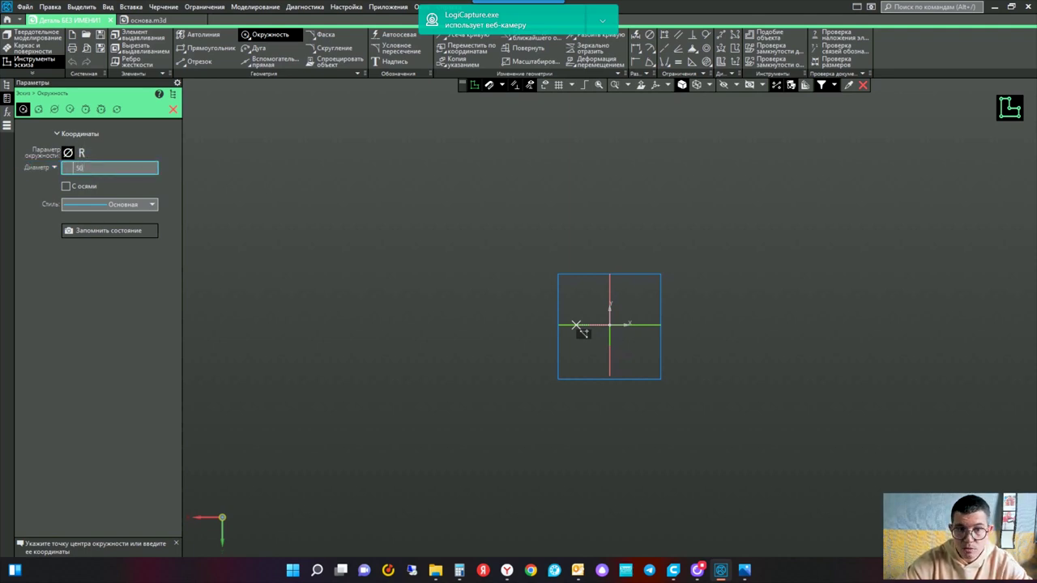
pyautogui.press('Return')
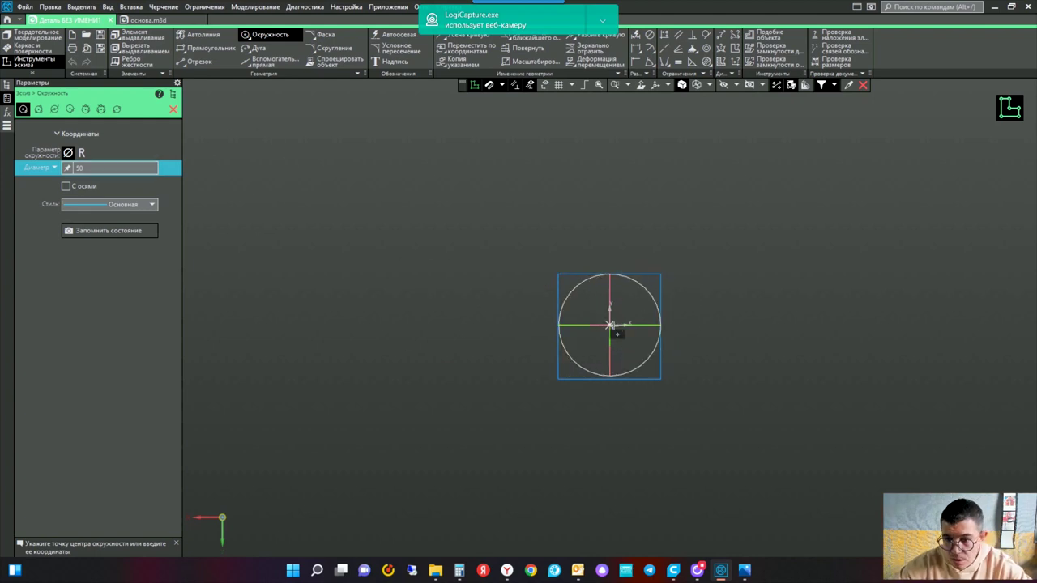
pyautogui.click(609, 325)
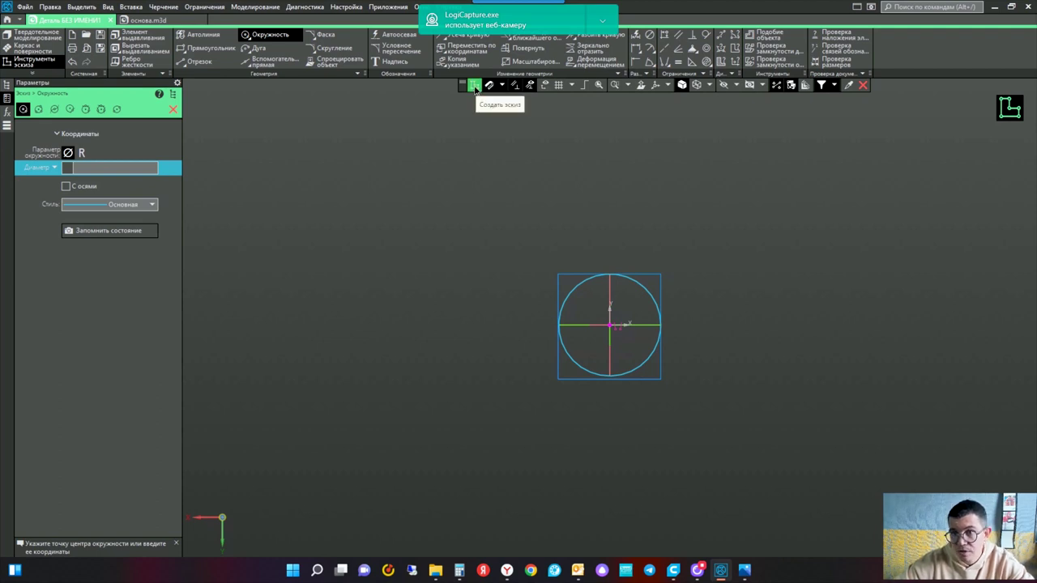
# Step: Extrude the Ø50 circle 47 into a solid cylinder, then select its top face for a sketch
pyautogui.click(475, 85)
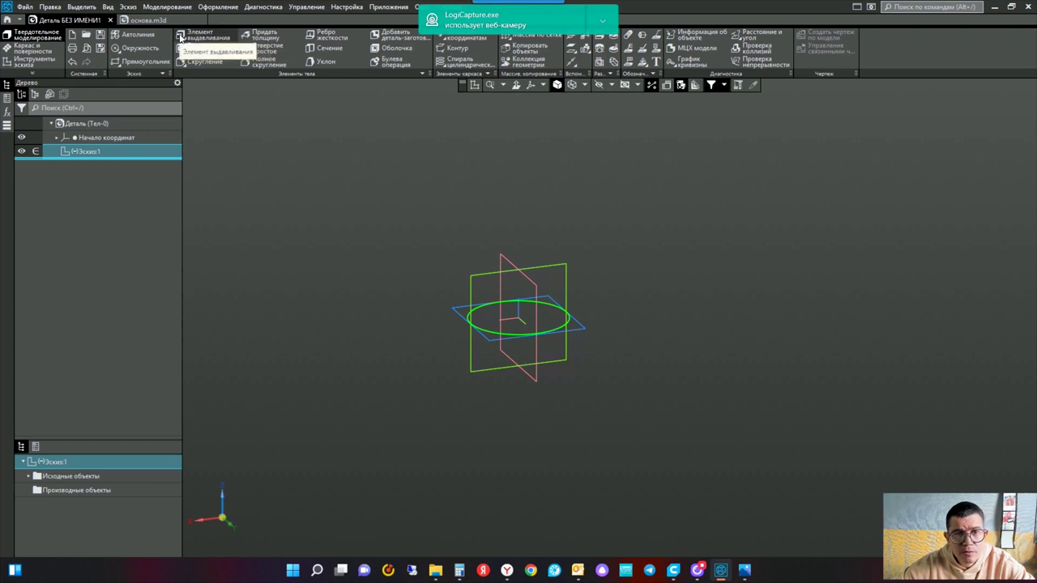
pyautogui.click(179, 38)
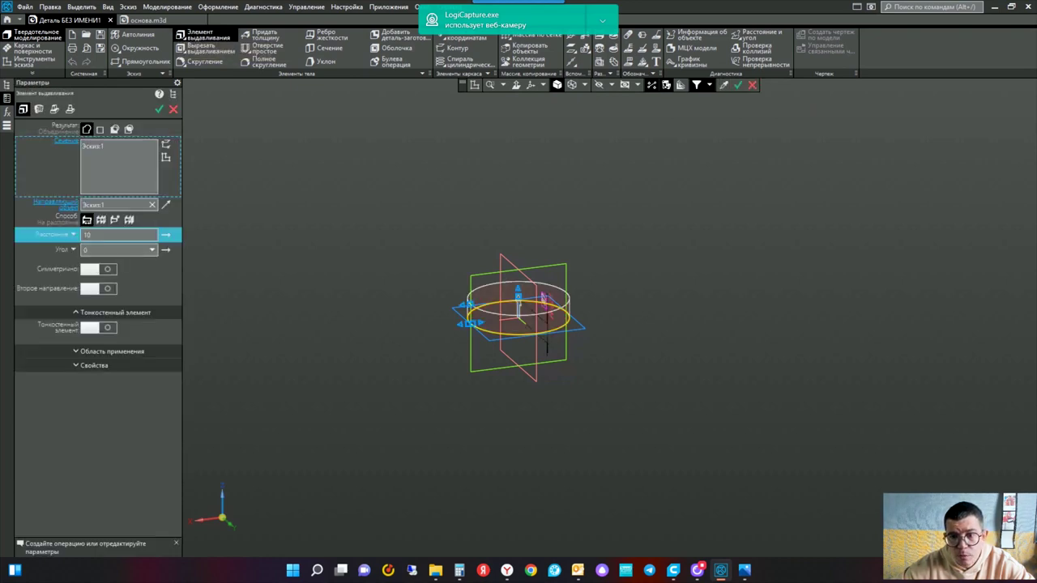
pyautogui.doubleClick(94, 234)
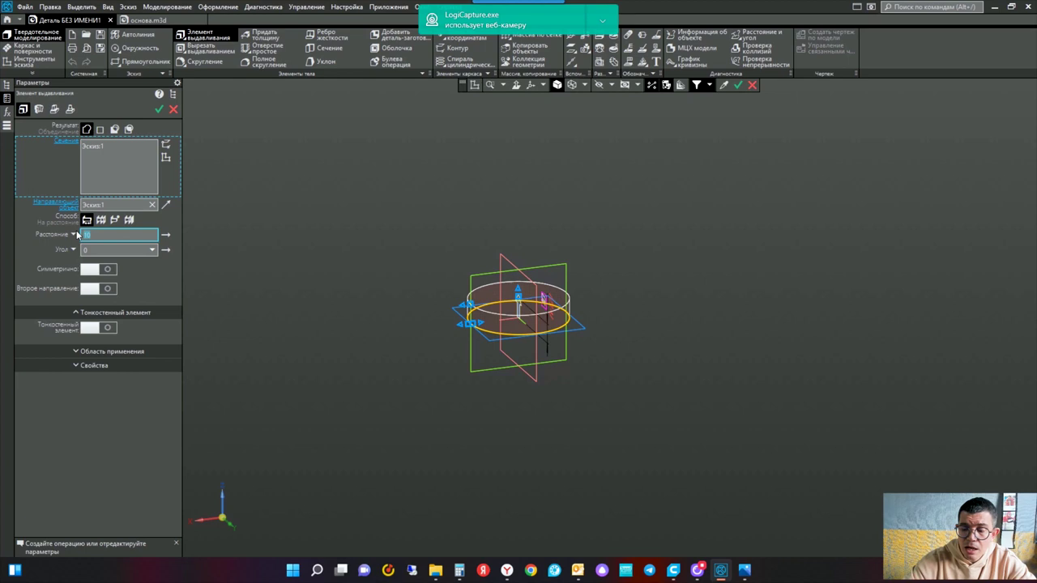
pyautogui.write('47')
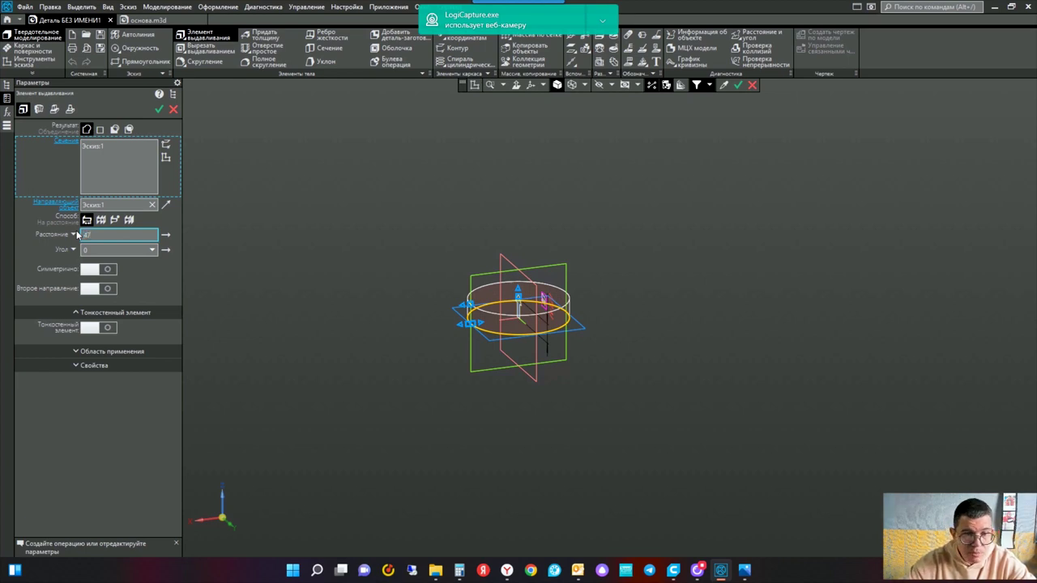
pyautogui.press('Return')
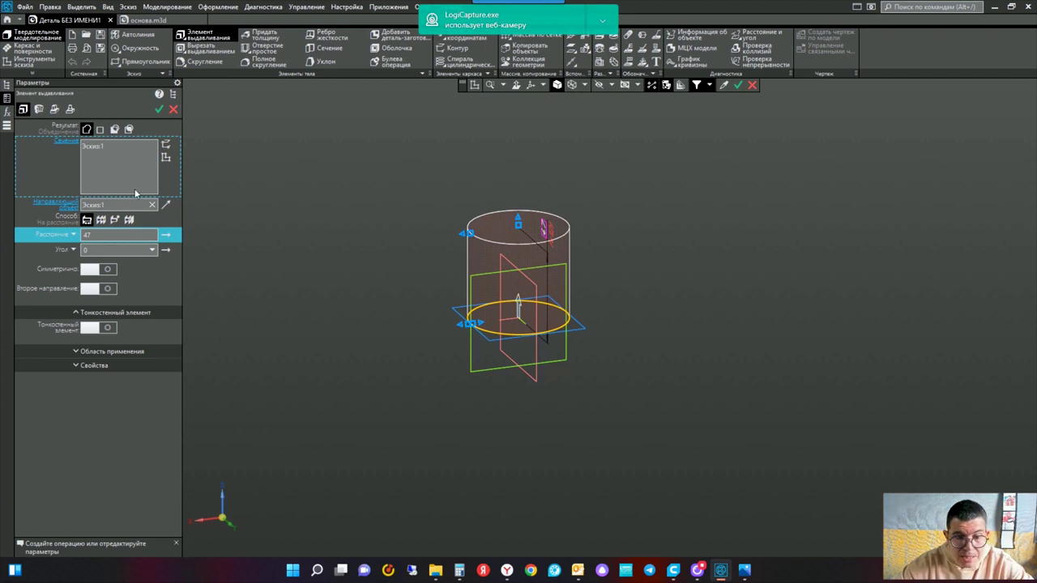
pyautogui.click(158, 110)
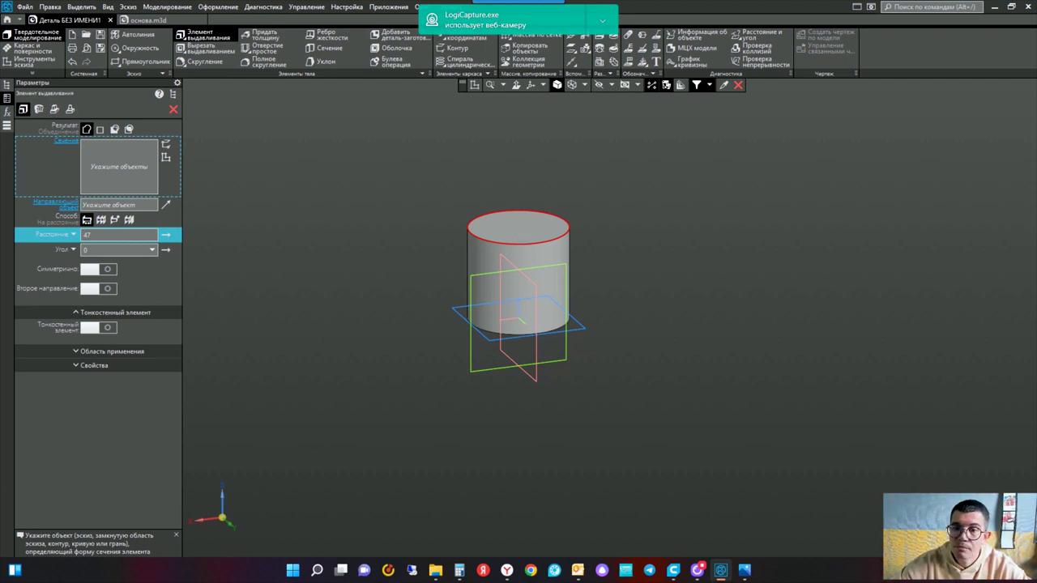
pyautogui.click(535, 229)
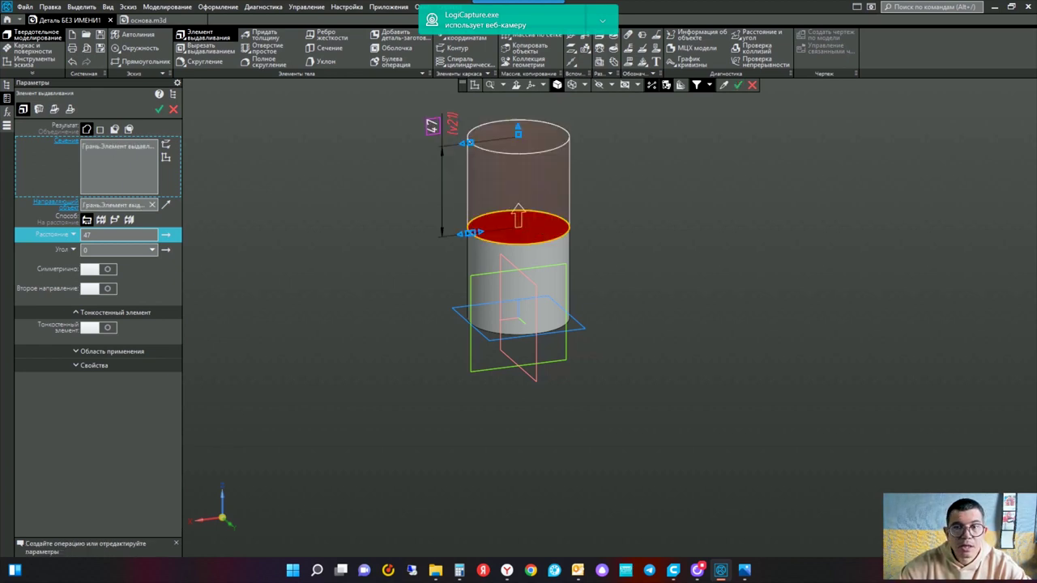
pyautogui.click(475, 86)
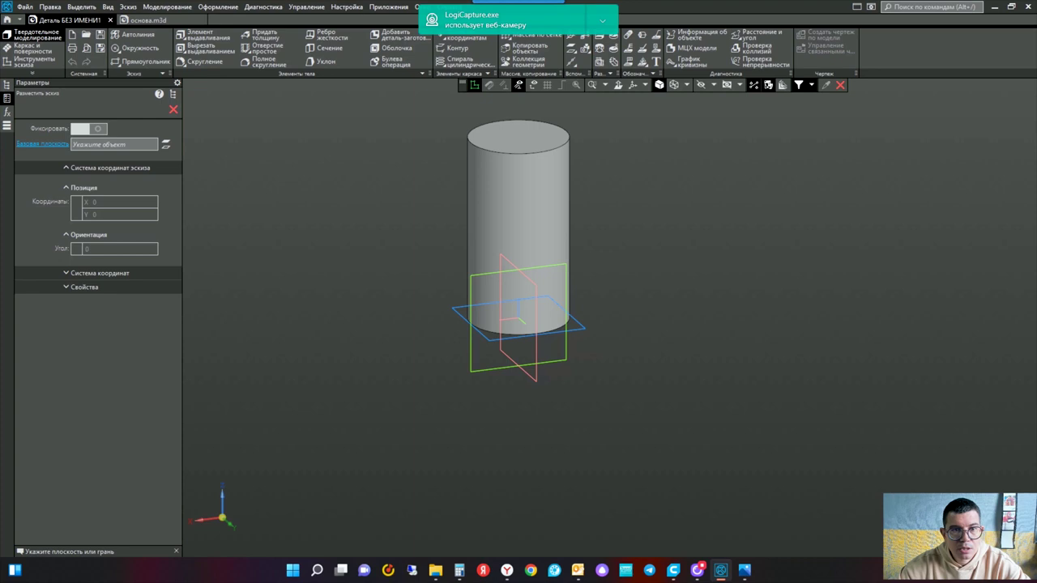
# Step: Place a sketch on the cylinder's top face, browse the Правка menu, then exit without drawing
pyautogui.click(519, 151)
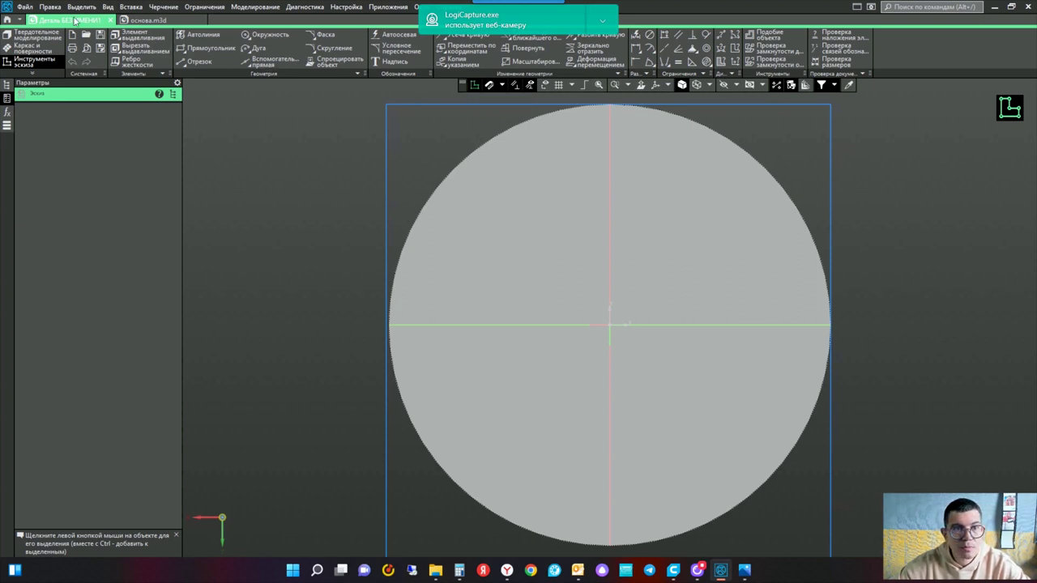
pyautogui.click(50, 7)
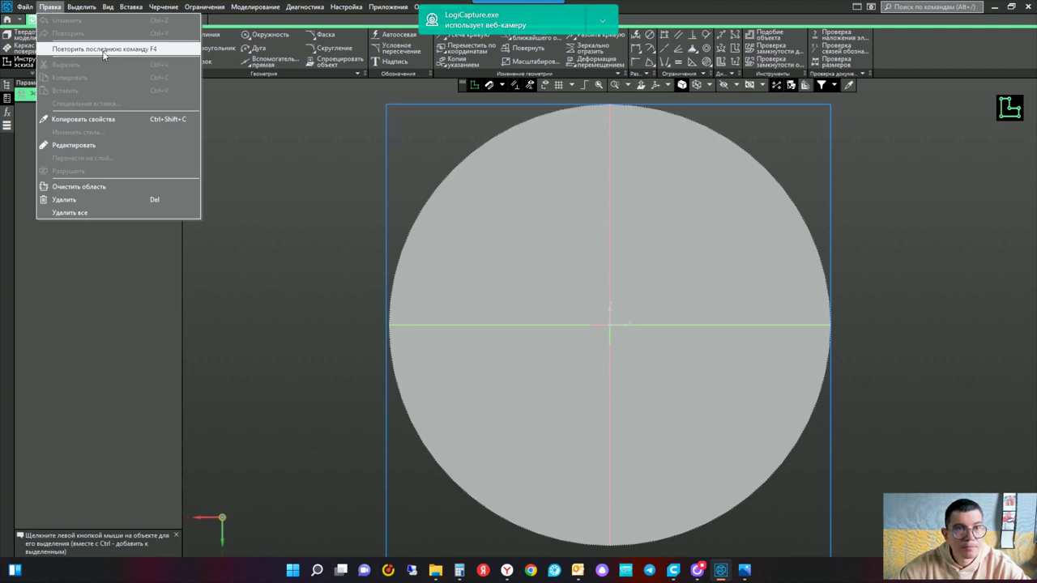
pyautogui.click(276, 180)
pyautogui.click(49, 7)
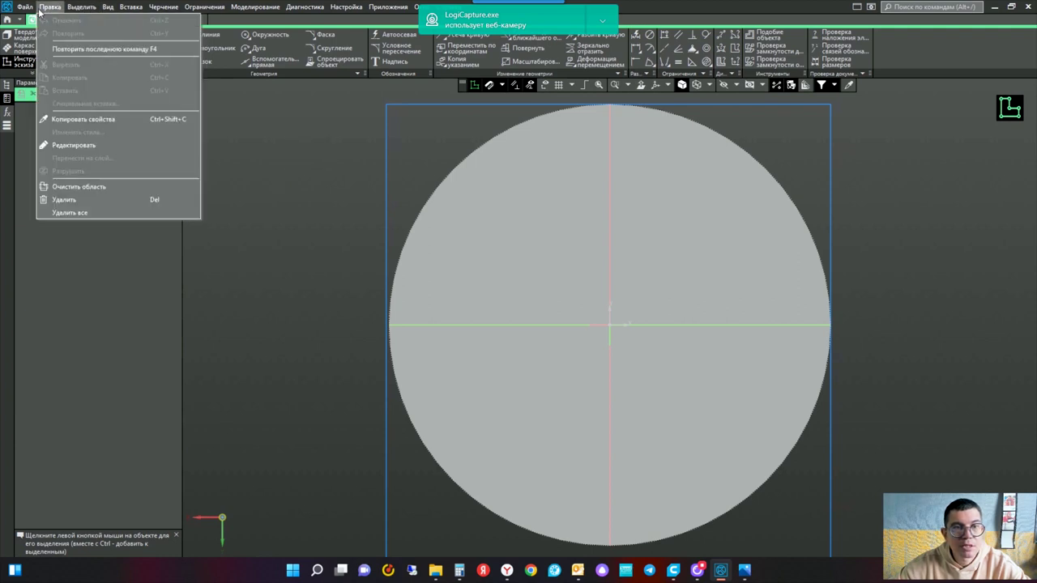
pyautogui.click(103, 147)
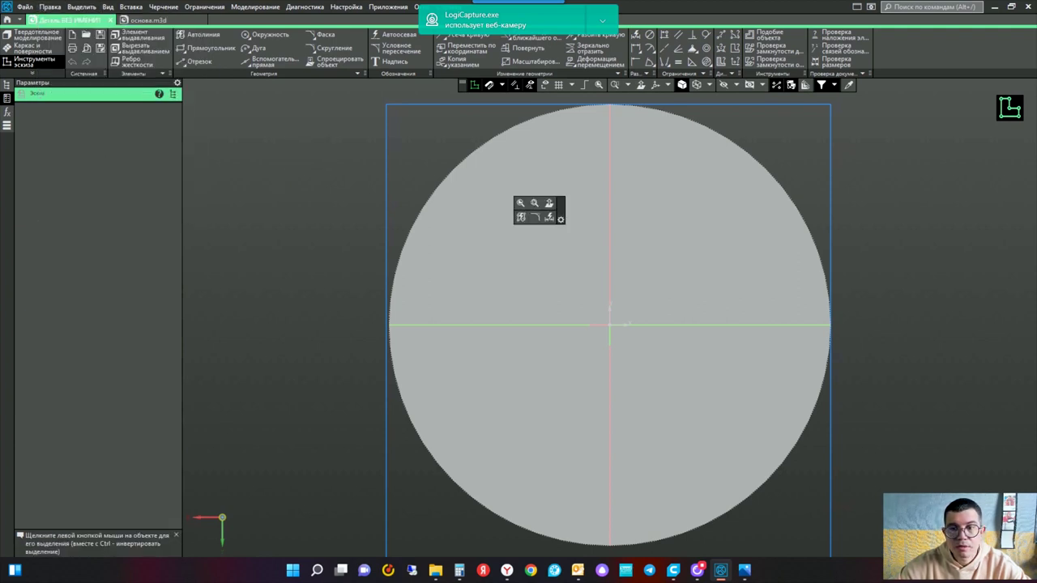
pyautogui.scroll(-3, 754, 263)
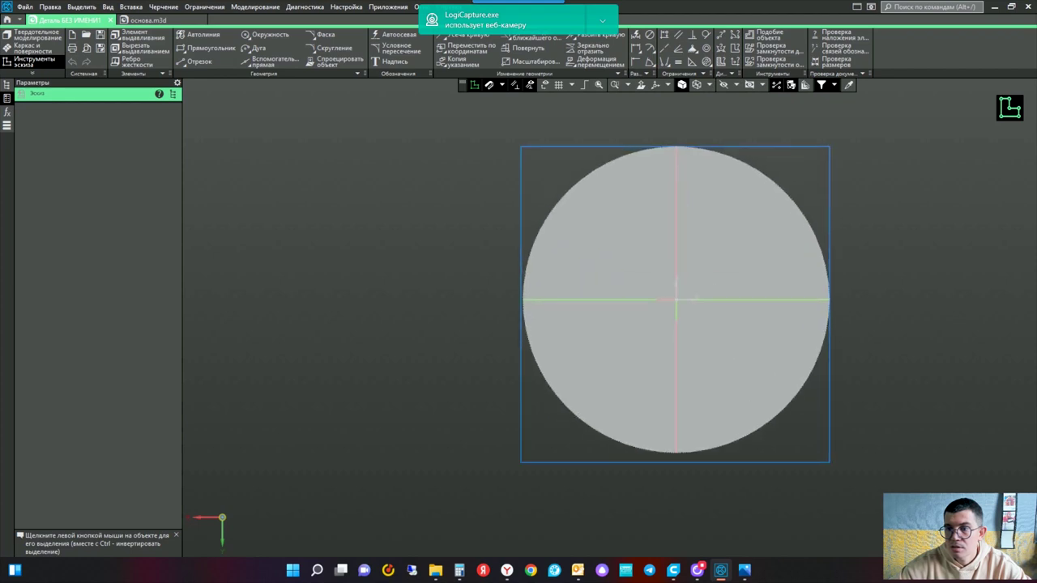
pyautogui.click(474, 85)
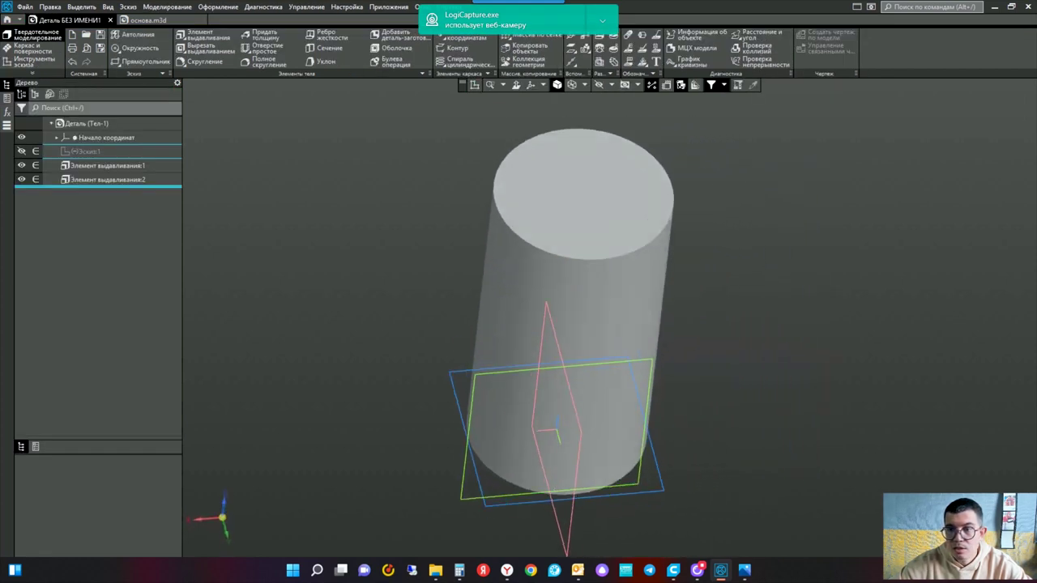
# Step: Delete Элемент выдавливания:2 and start a new sketch on the cylinder's top face
pyautogui.click(532, 266)
pyautogui.click(127, 180)
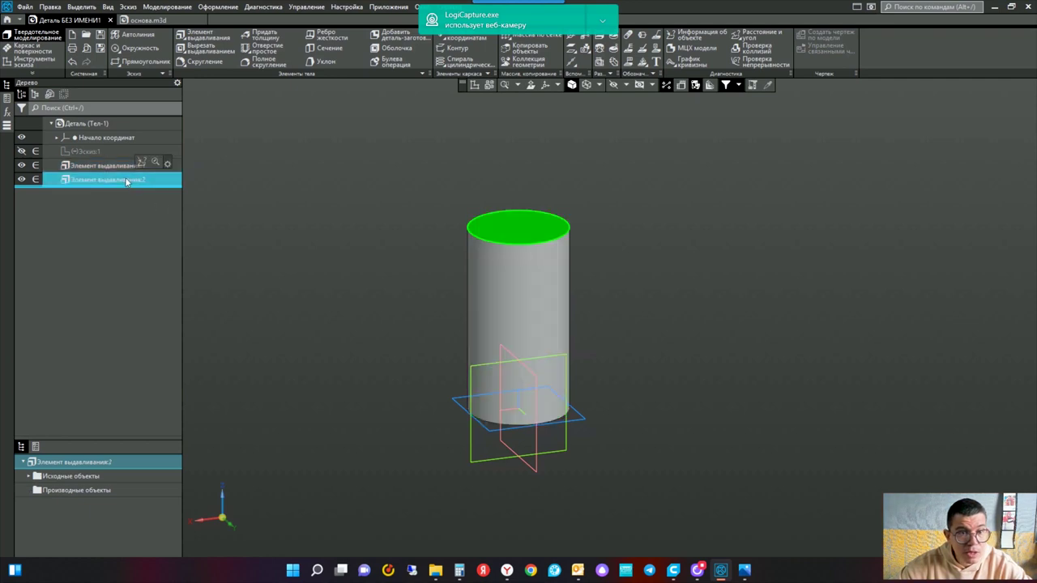
pyautogui.press('Delete')
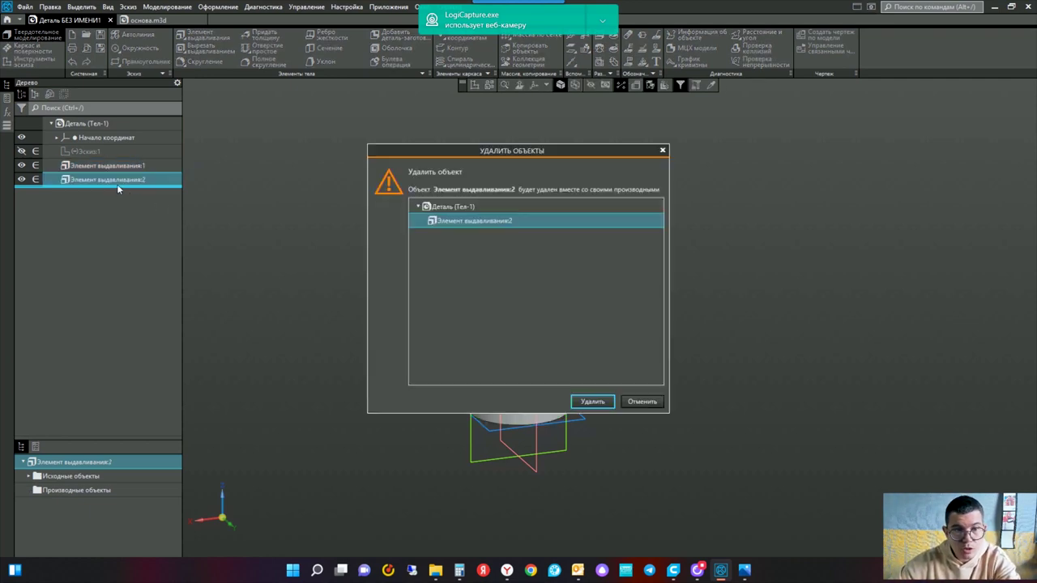
pyautogui.click(599, 402)
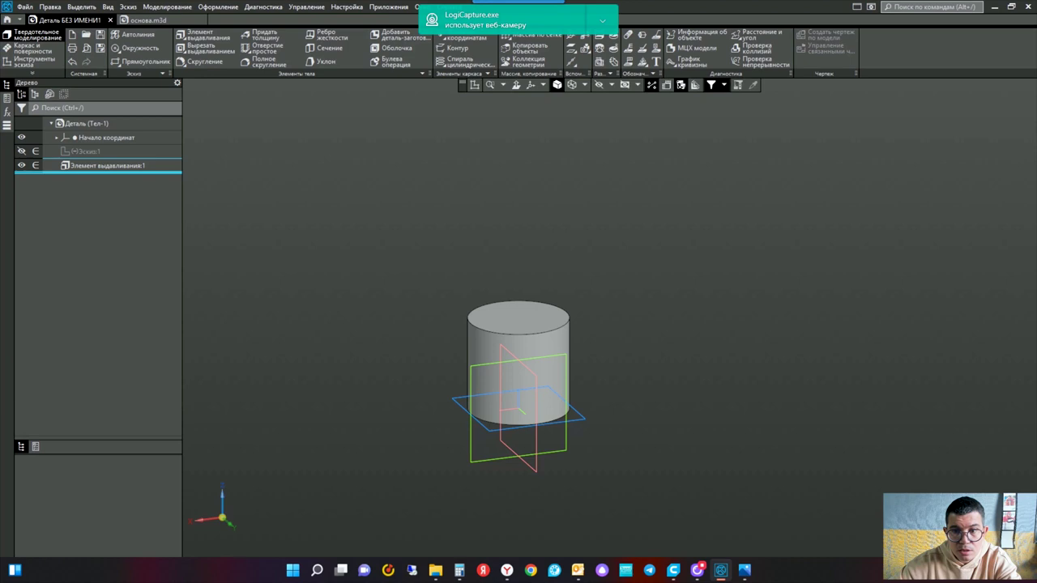
pyautogui.click(526, 318)
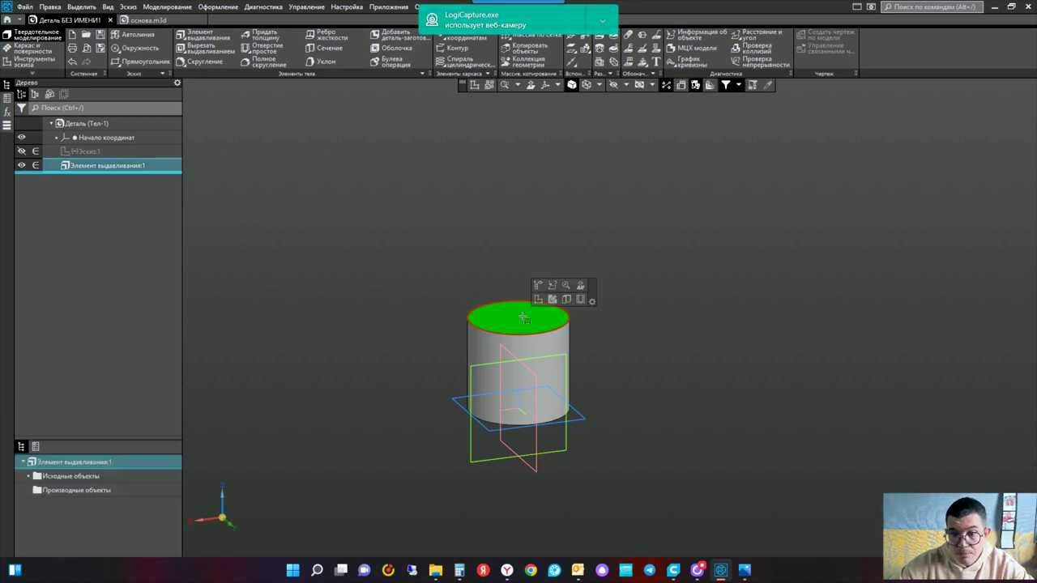
pyautogui.click(473, 86)
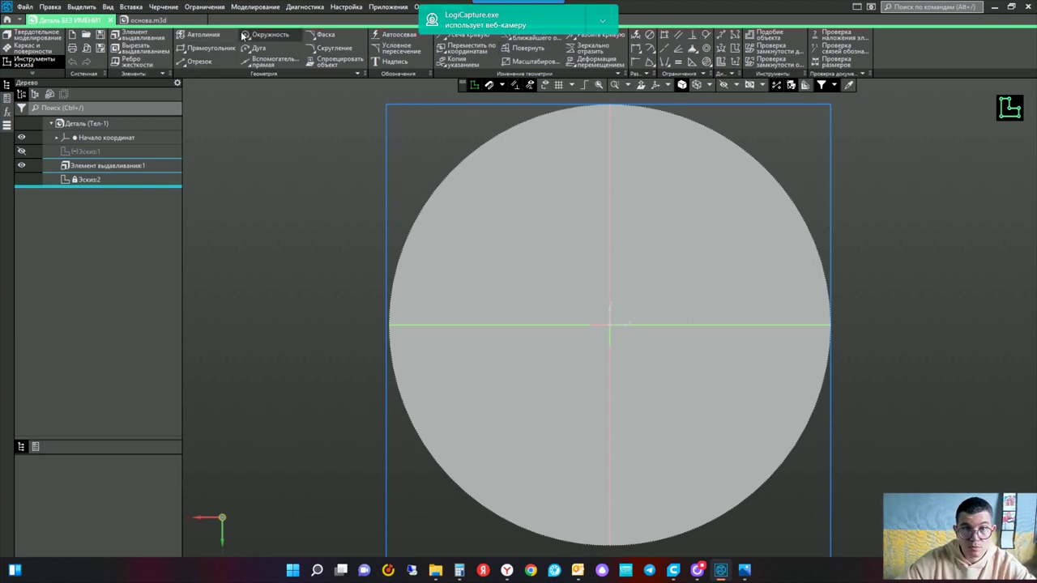
# Step: Draw a 48 mm diameter circle centred on the origin and finish Эскиз:2
pyautogui.click(267, 34)
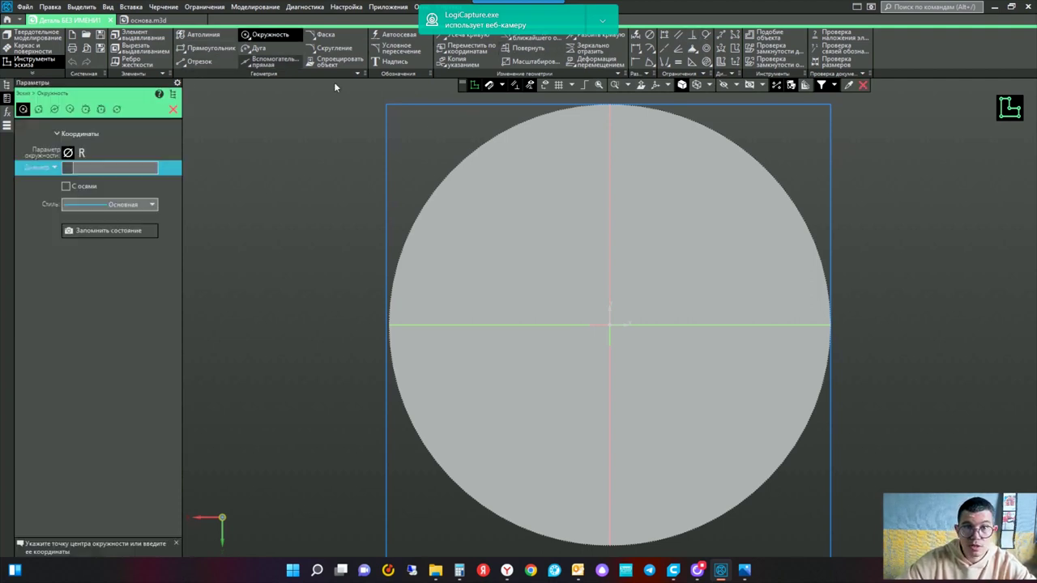
pyautogui.click(87, 169)
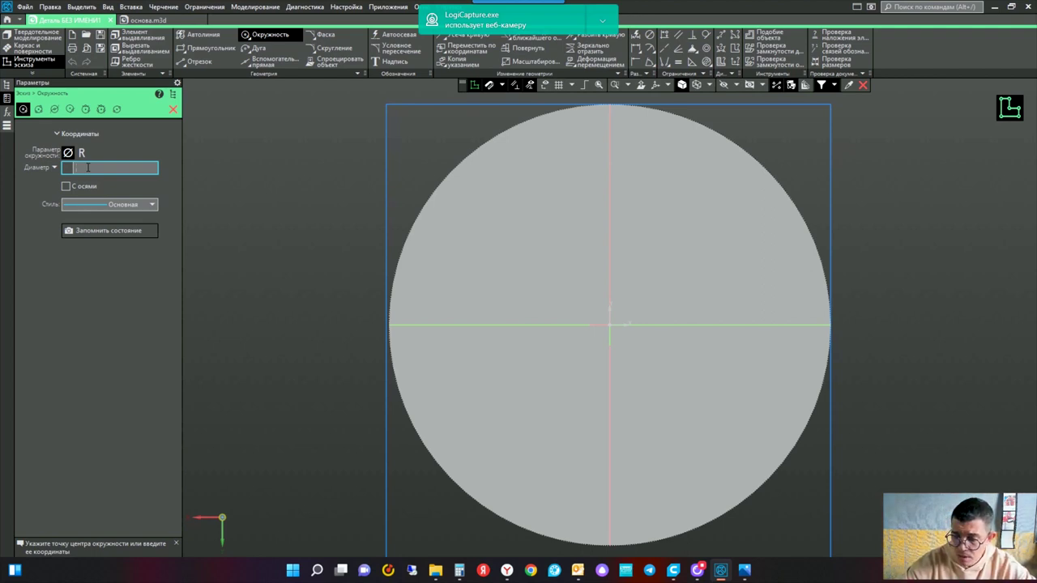
pyautogui.write('48')
pyautogui.press('Return')
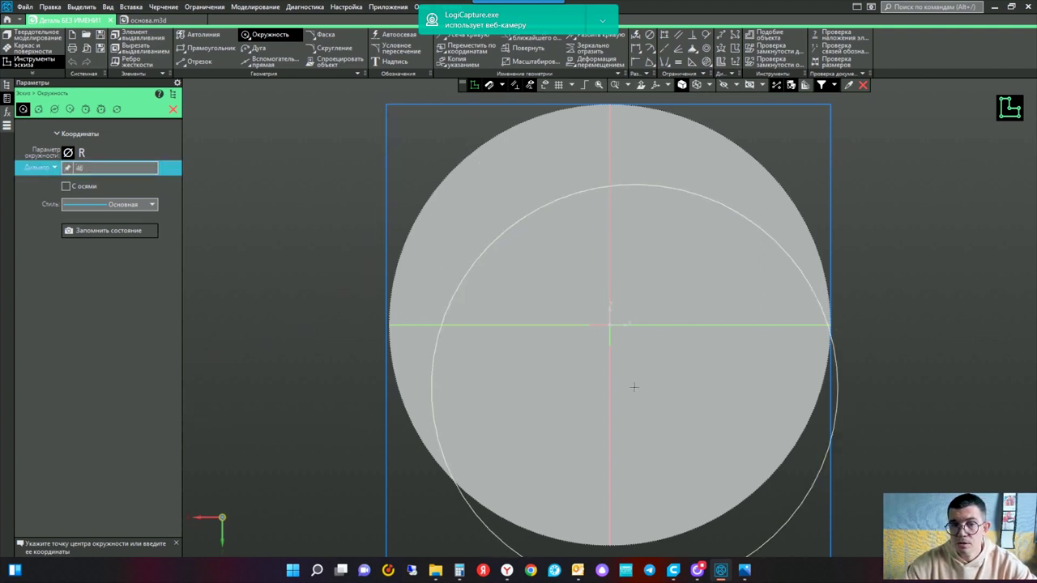
pyautogui.click(609, 325)
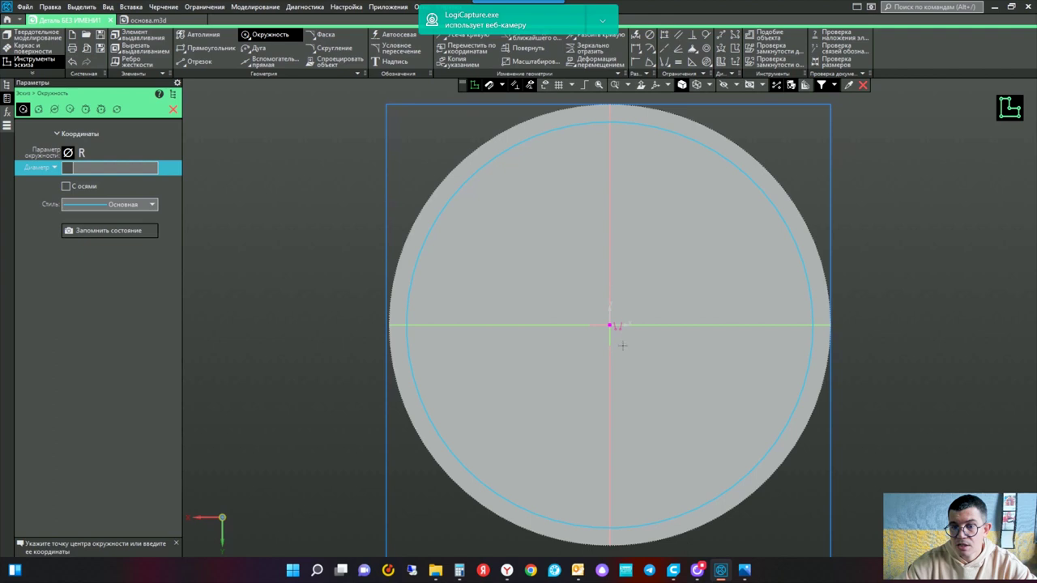
pyautogui.click(474, 86)
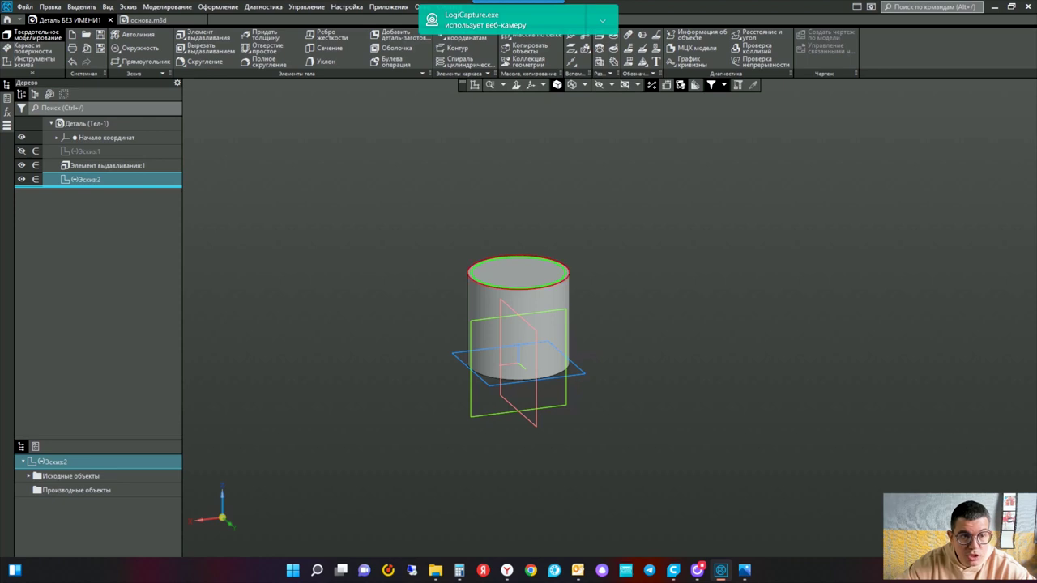
pyautogui.click(200, 36)
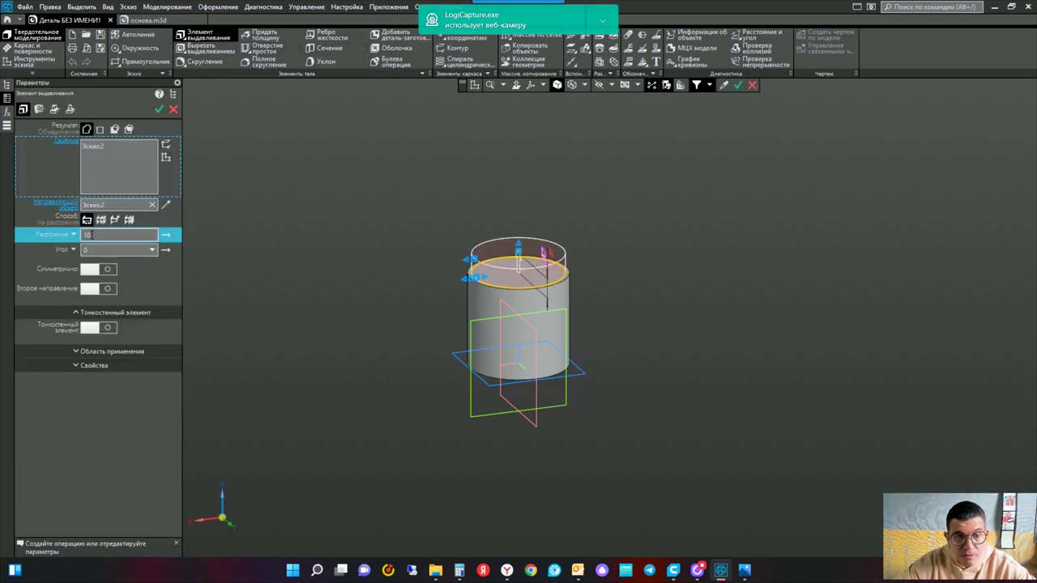
pyautogui.click(92, 235)
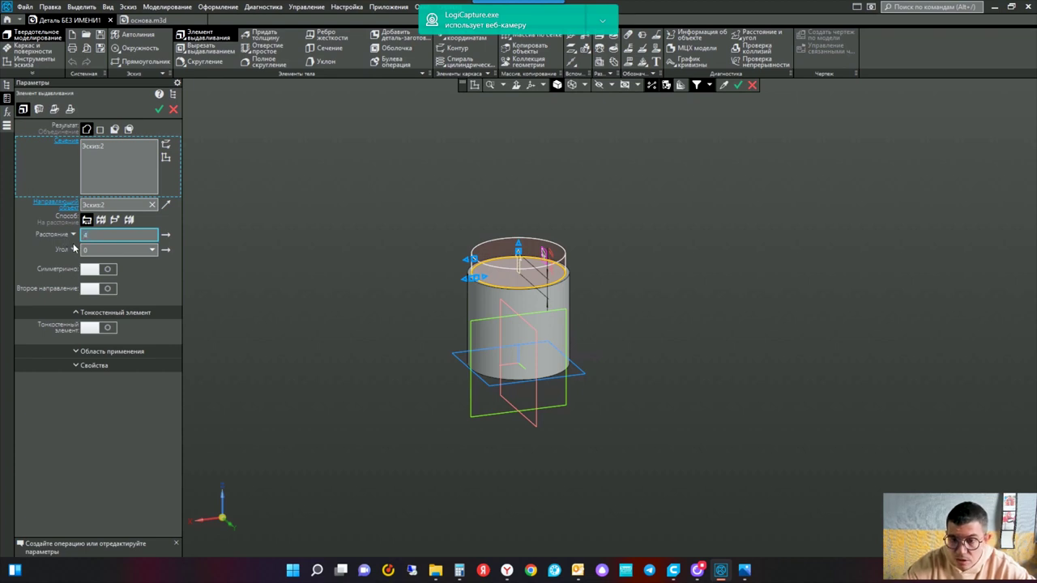
pyautogui.write('44')
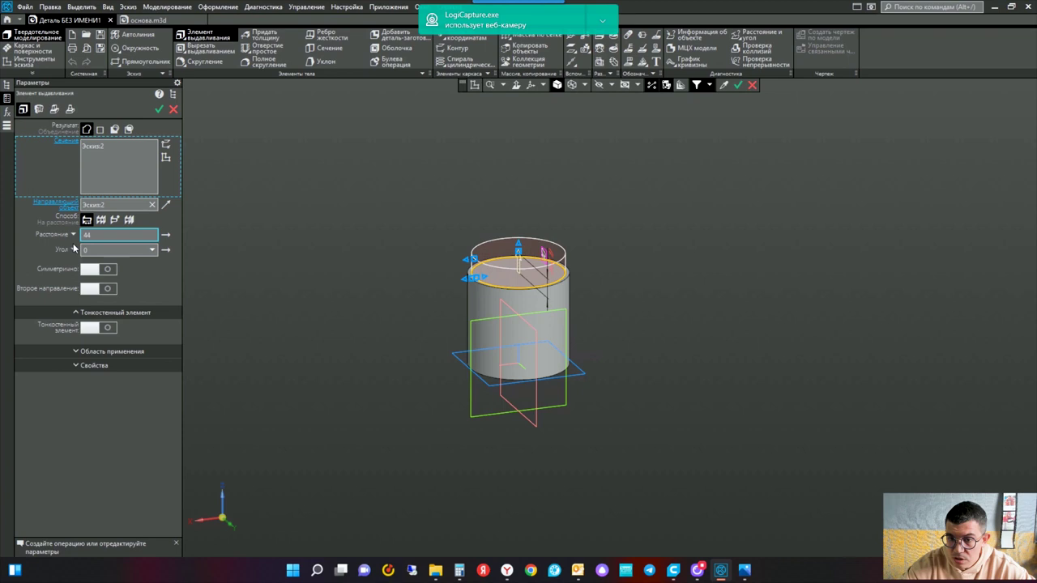
pyautogui.press('Return')
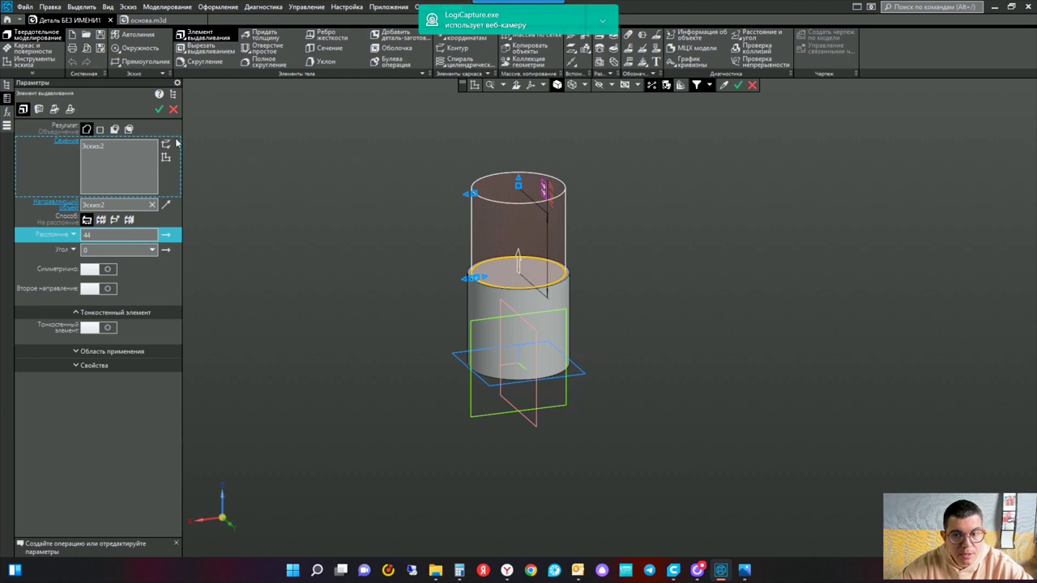
pyautogui.click(172, 110)
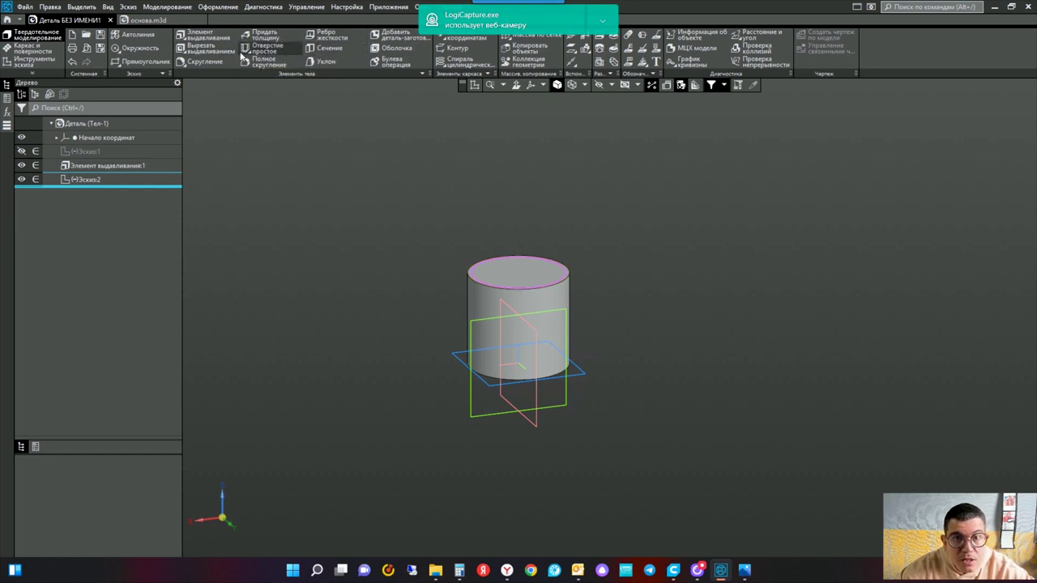
pyautogui.click(223, 55)
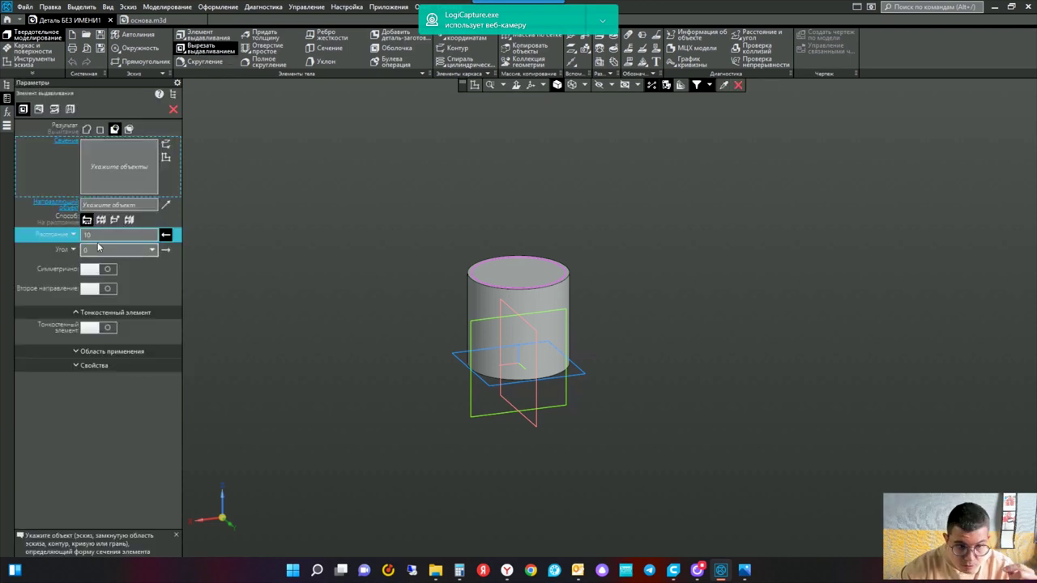
# Step: Cut Эскиз:2 44 mm deep into the cylinder, hollowing it into an open cup
pyautogui.click(84, 235)
pyautogui.write('44')
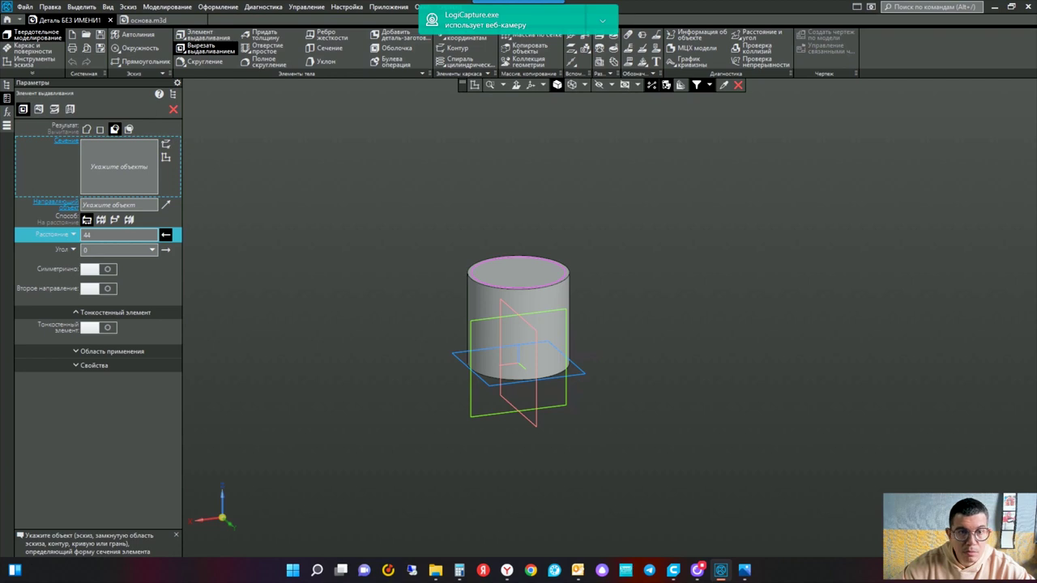
pyautogui.click(108, 235)
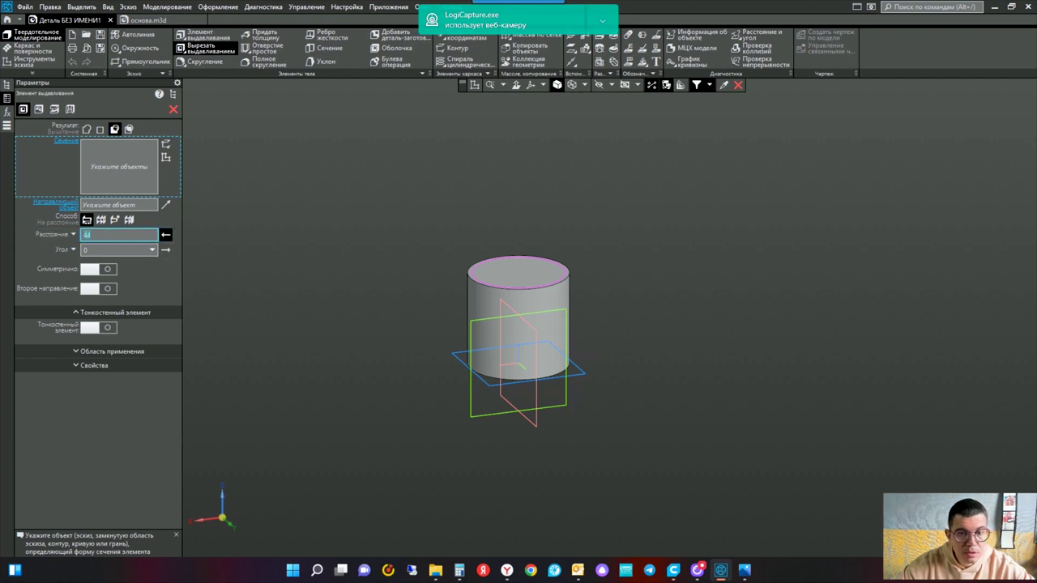
pyautogui.moveTo(572, 301)
pyautogui.keyDown('shift'); pyautogui.mouseDown(button='middle')
pyautogui.moveTo(605, 356)
pyautogui.moveTo(614, 322)
pyautogui.mouseUp(button='middle'); pyautogui.keyUp('shift')
pyautogui.click(549, 281)
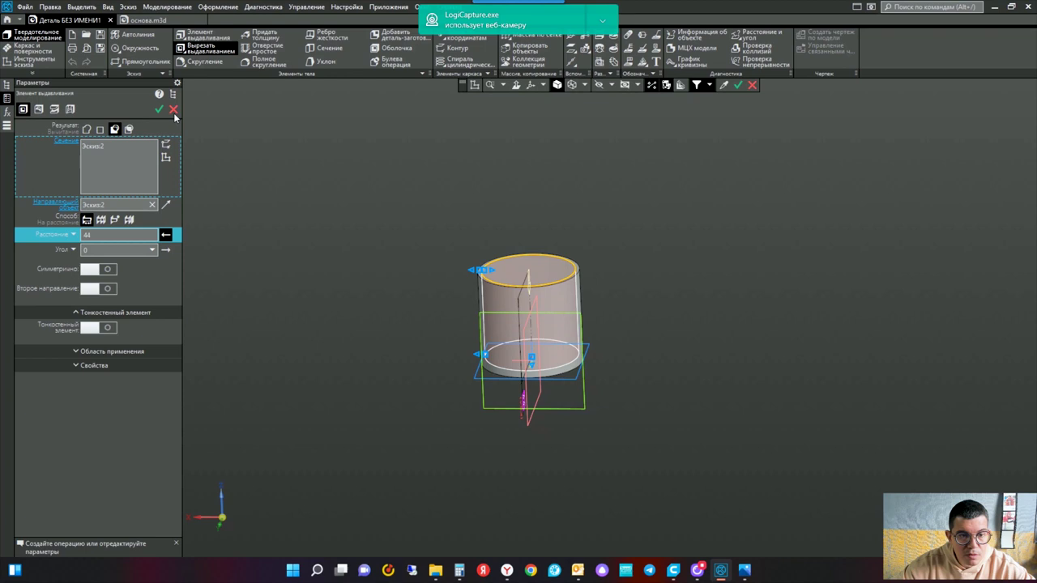
pyautogui.click(159, 110)
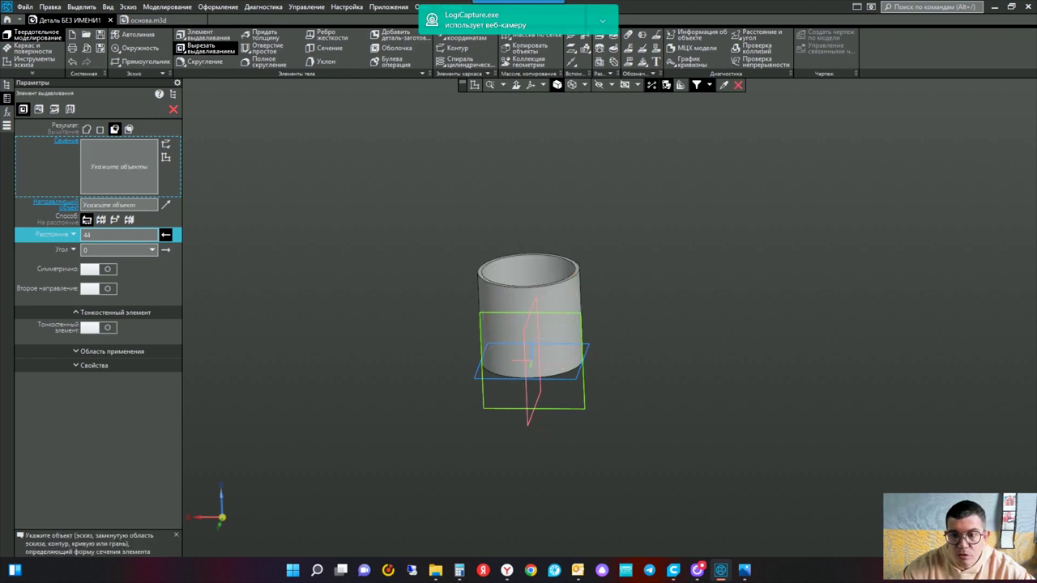
pyautogui.moveTo(616, 361)
pyautogui.mouseDown(button='middle')
pyautogui.moveTo(681, 358)
pyautogui.moveTo(664, 373)
pyautogui.mouseUp(button='middle')
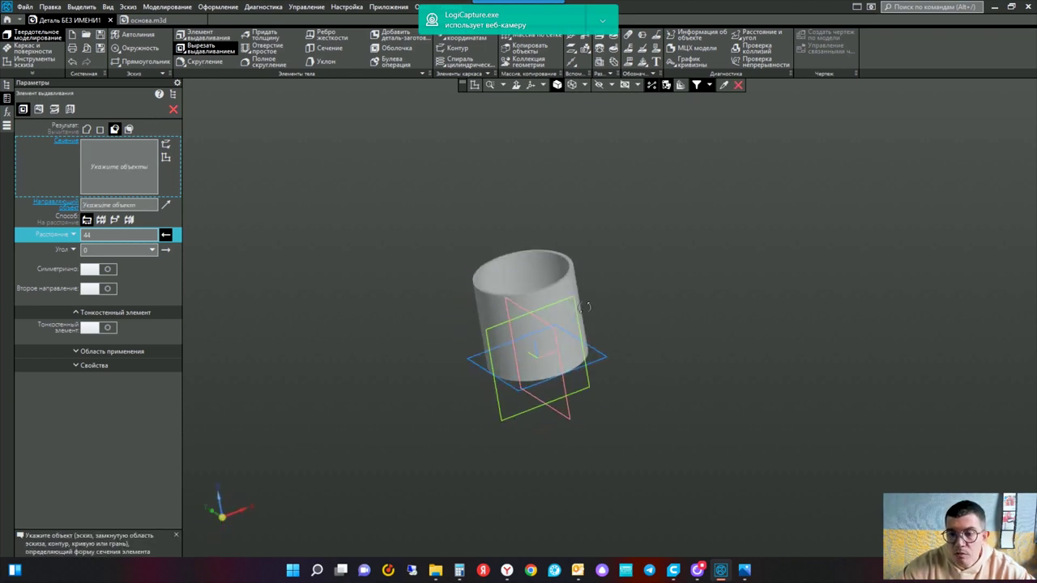
# Step: Start saving the part and browse to the 3d print > 3d_kompas folder
pyautogui.click(25, 6)
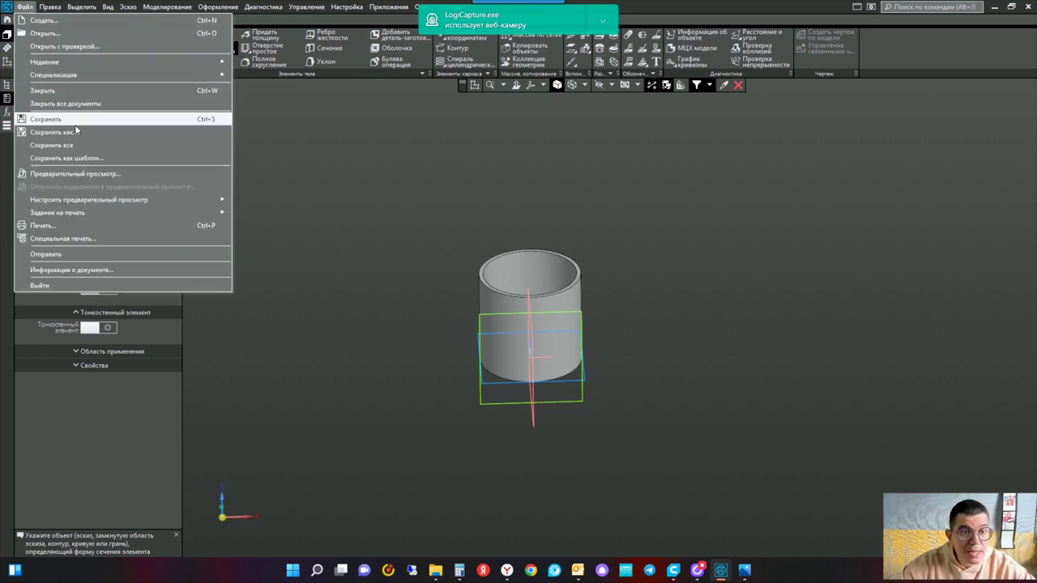
pyautogui.click(48, 119)
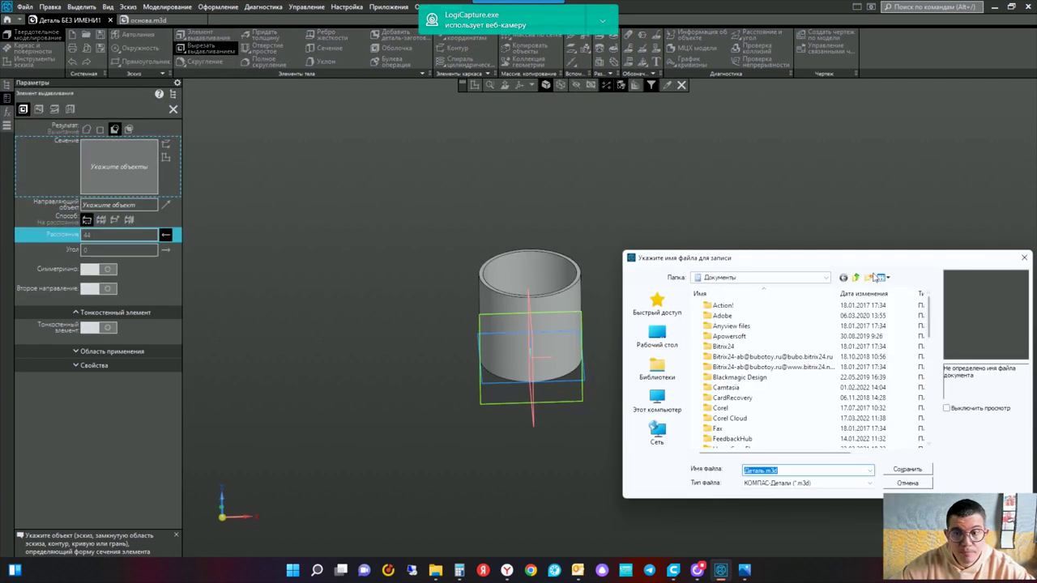
pyautogui.moveTo(764, 257); pyautogui.dragTo(521, 179)
pyautogui.scroll(-2, 502, 300)
pyautogui.scroll(-1, 532, 330)
pyautogui.scroll(1, 485, 251)
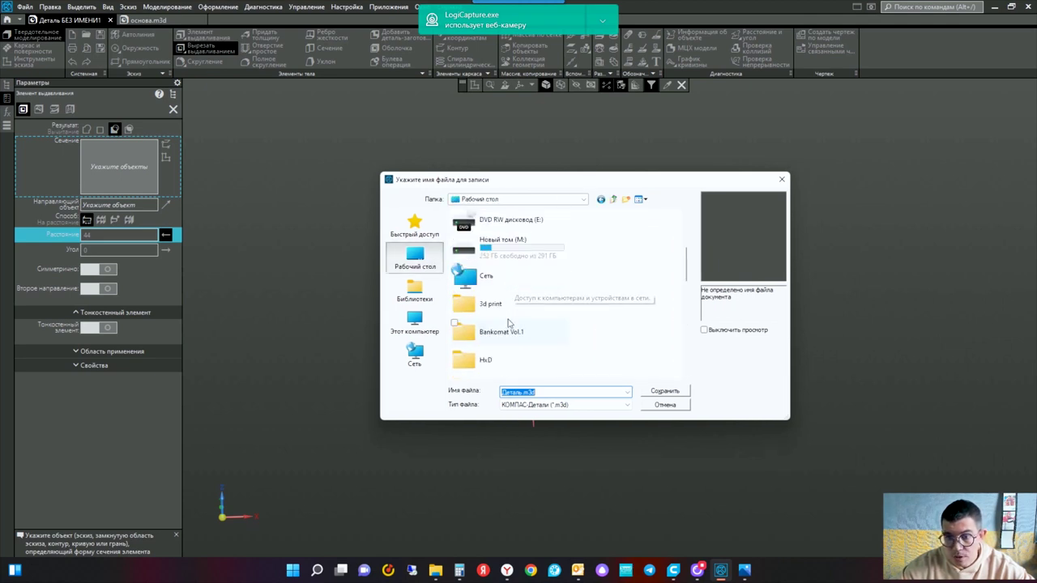
pyautogui.scroll(-3, 490, 292)
pyautogui.scroll(1, 496, 259)
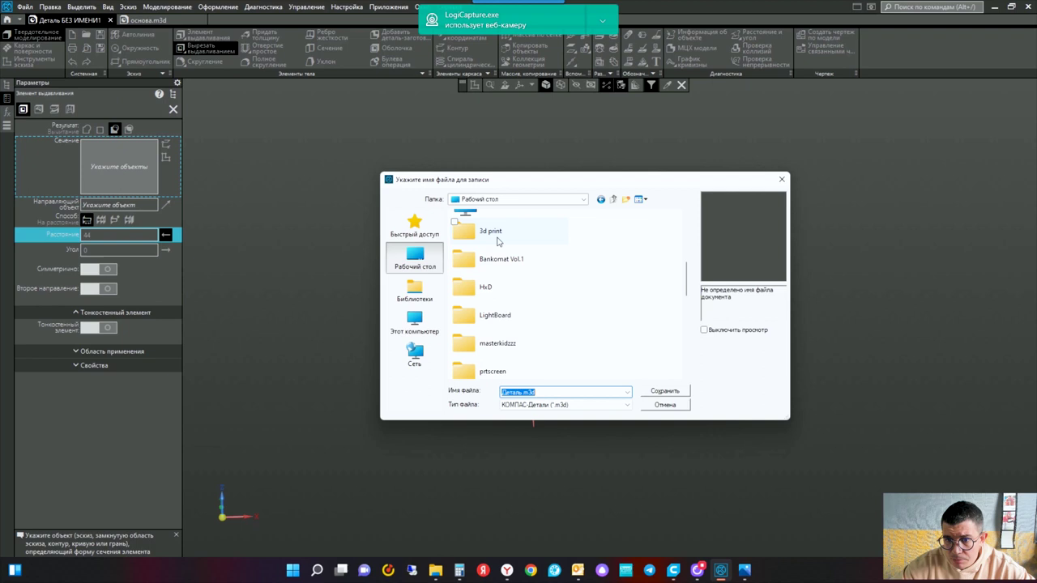
pyautogui.doubleClick(498, 236)
pyautogui.doubleClick(496, 248)
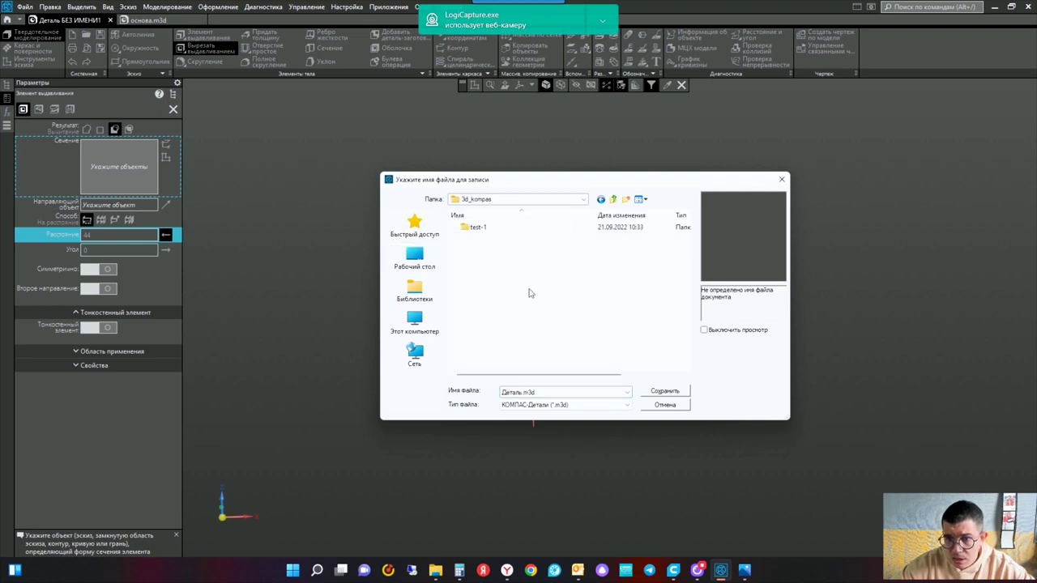
# Step: Create a new folder test2 inside 3d_kompas and open it
pyautogui.rightClick(532, 294)
pyautogui.click(681, 393)
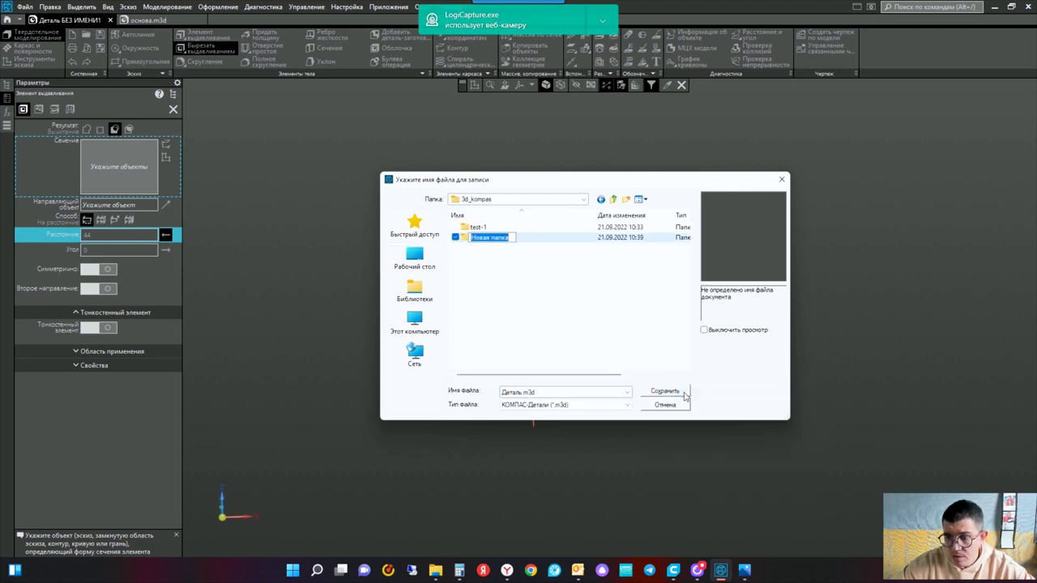
pyautogui.write('test2')
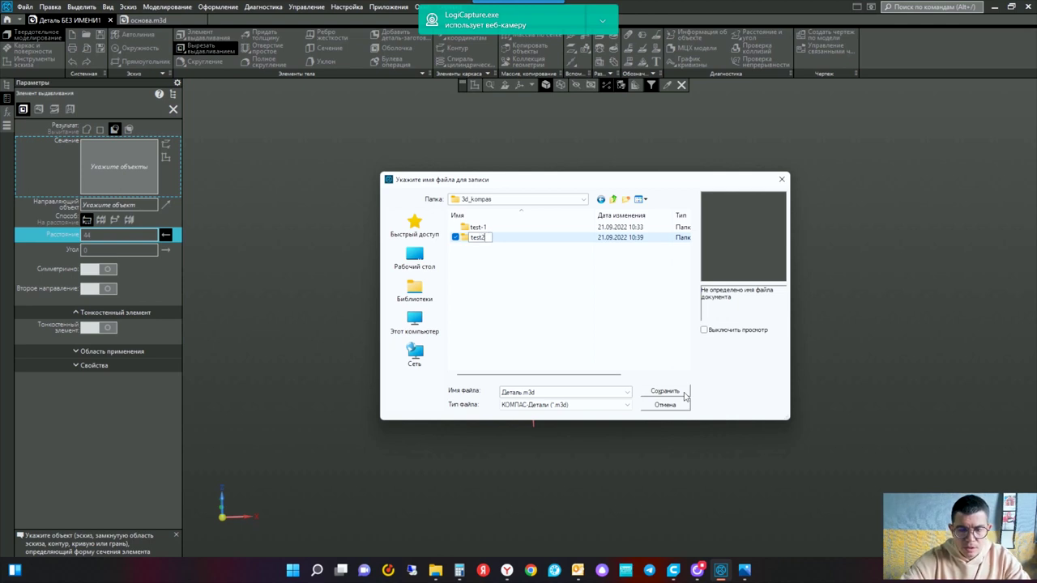
pyautogui.press('Return')
pyautogui.click(685, 392)
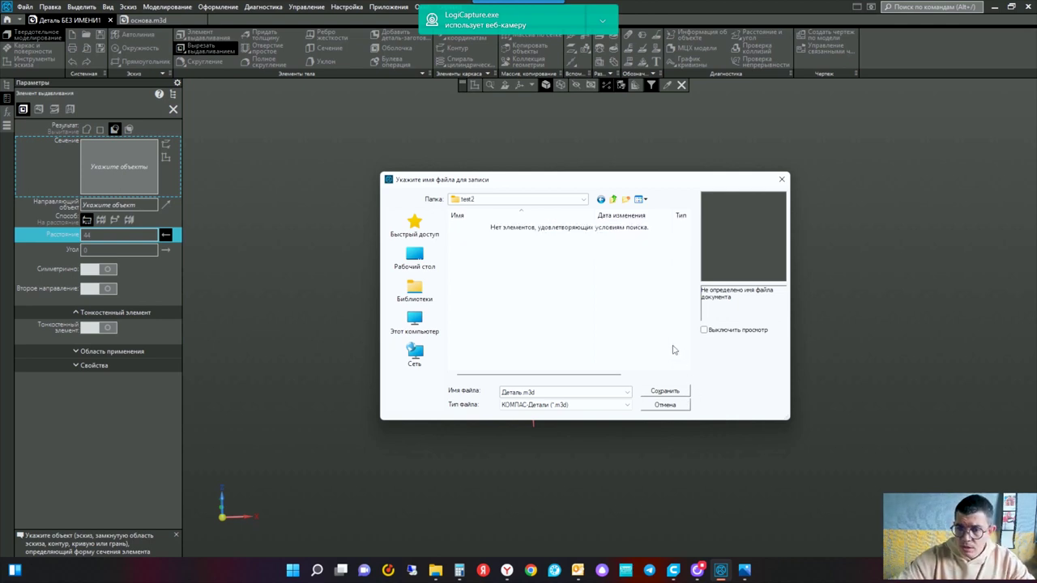
pyautogui.doubleClick(541, 393)
# Step: Save the part under the name Основа.m3d
pyautogui.doubleClick(519, 393)
pyautogui.write('Jcyjdf')
pyautogui.press('BackSpace')
pyautogui.press('BackSpace')
pyautogui.press('BackSpace')
pyautogui.write('Jcyjdf')
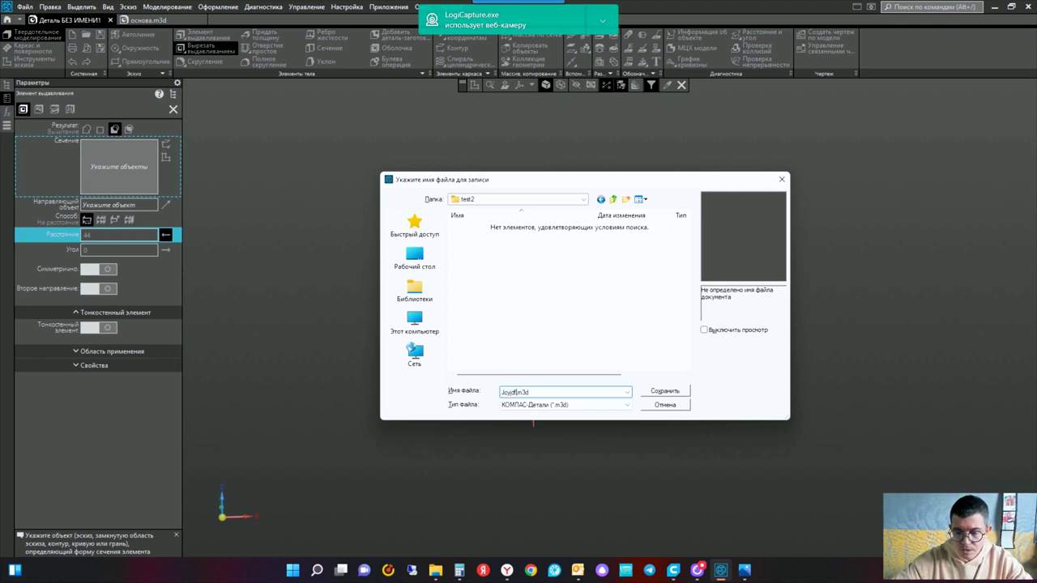
pyautogui.press('BackSpace')
pyautogui.press('BackSpace')
pyautogui.press('BackSpace')
pyautogui.press('BackSpace')
pyautogui.press('BackSpace')
pyautogui.press('BackSpace')
pyautogui.write('Основа')
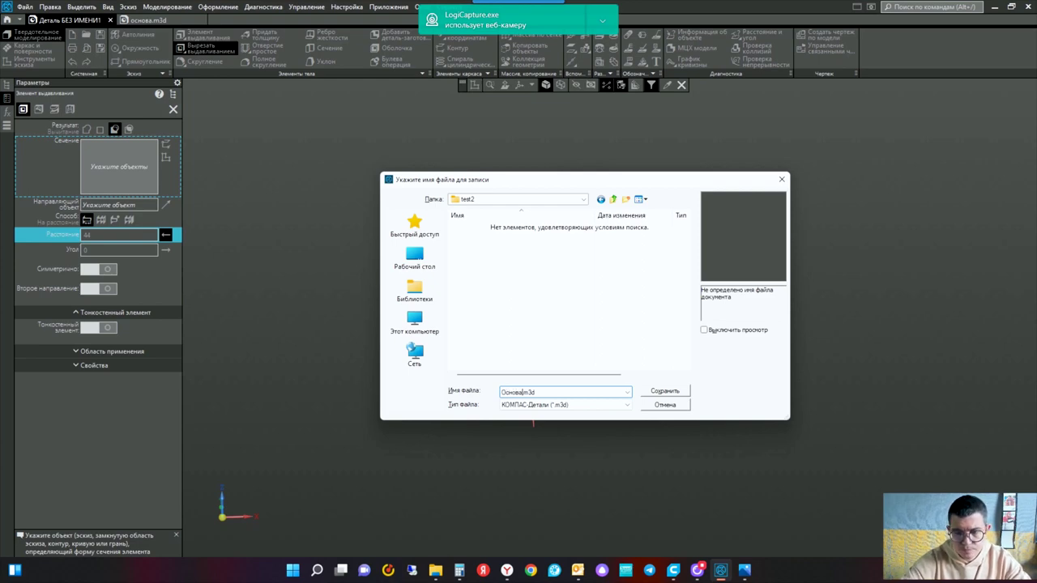
pyautogui.press('Return')
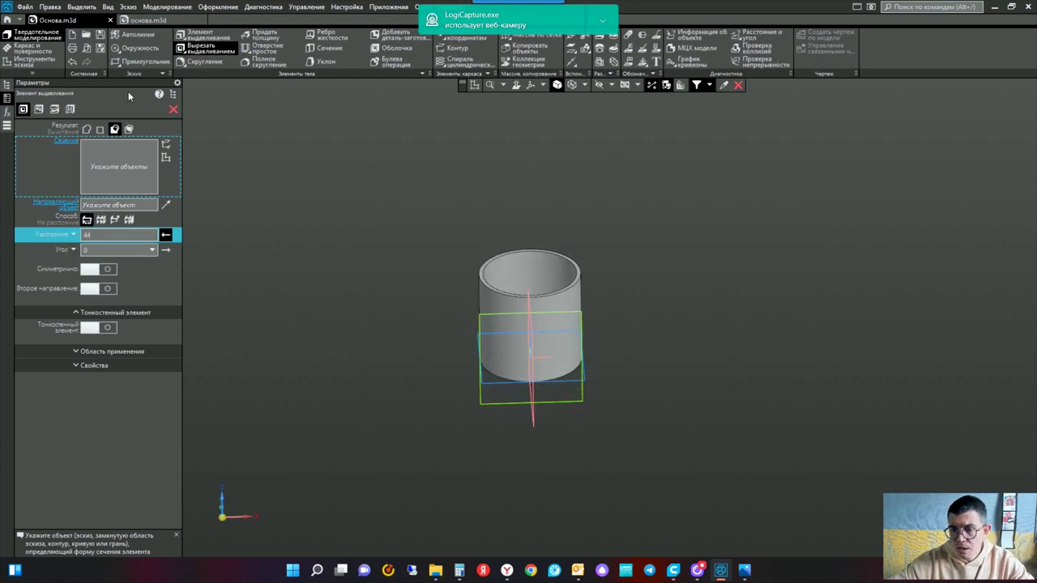
# Step: Export the cup as Основа.stl in STL format to the test2 folder
pyautogui.click(25, 7)
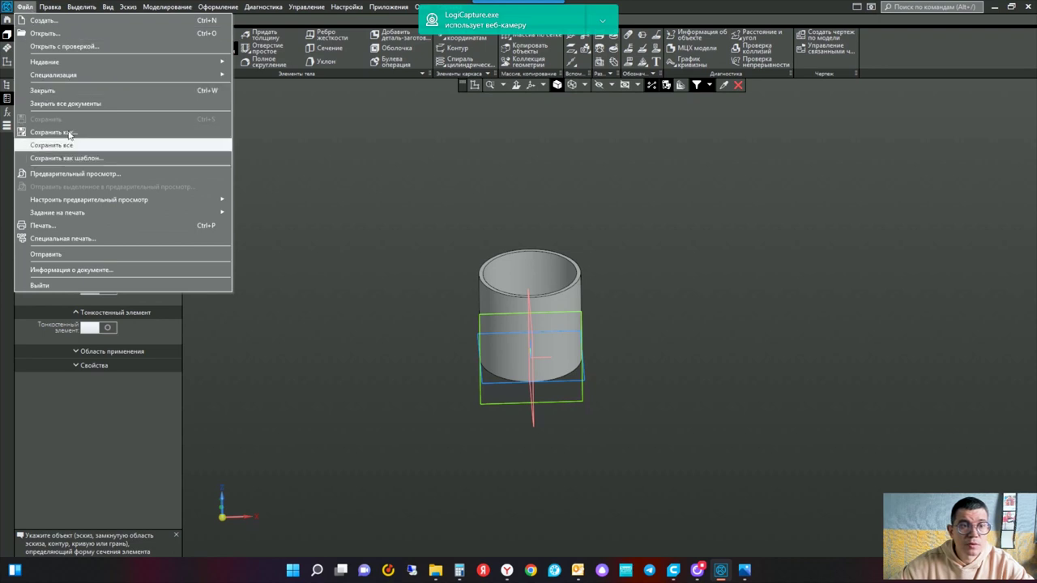
pyautogui.click(69, 133)
pyautogui.click(559, 404)
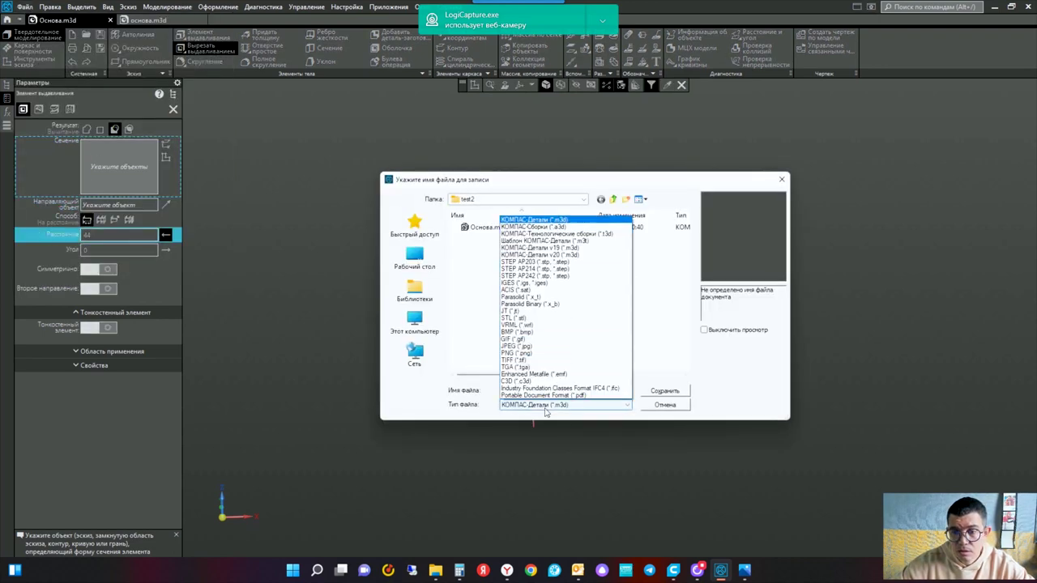
pyautogui.click(517, 328)
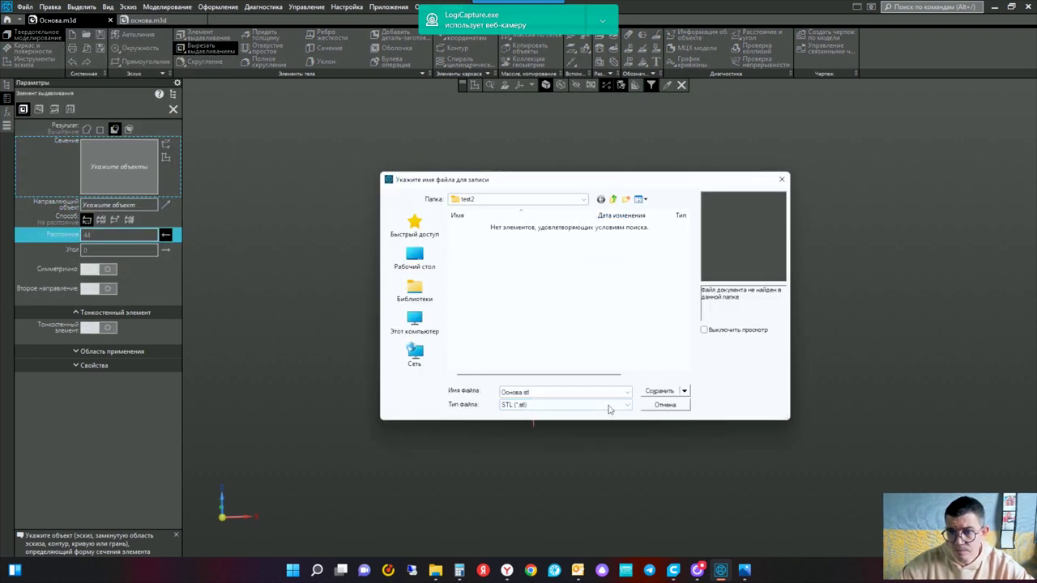
pyautogui.click(659, 391)
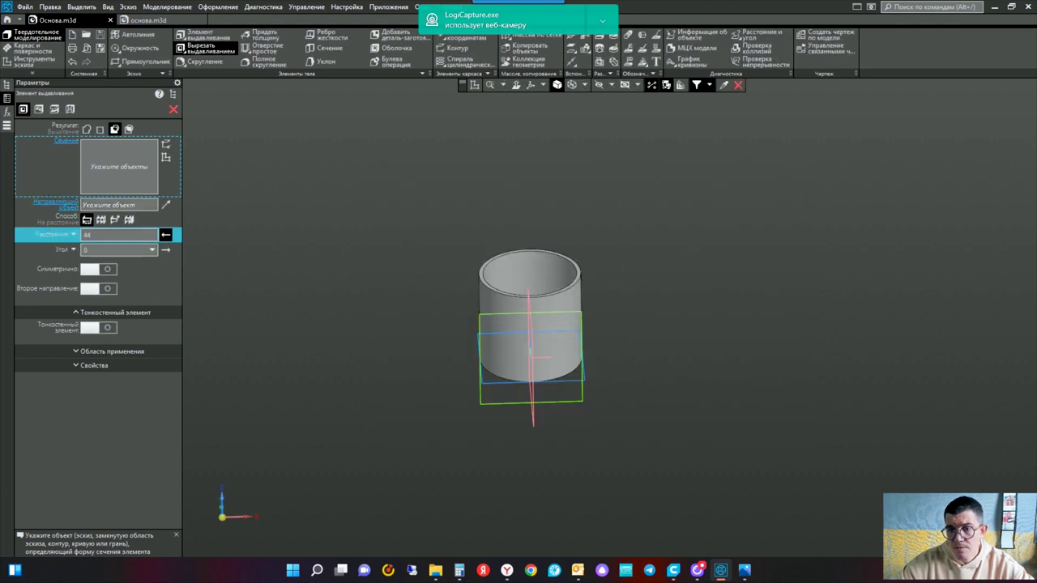
pyautogui.hotkey('ctrl', 'n')
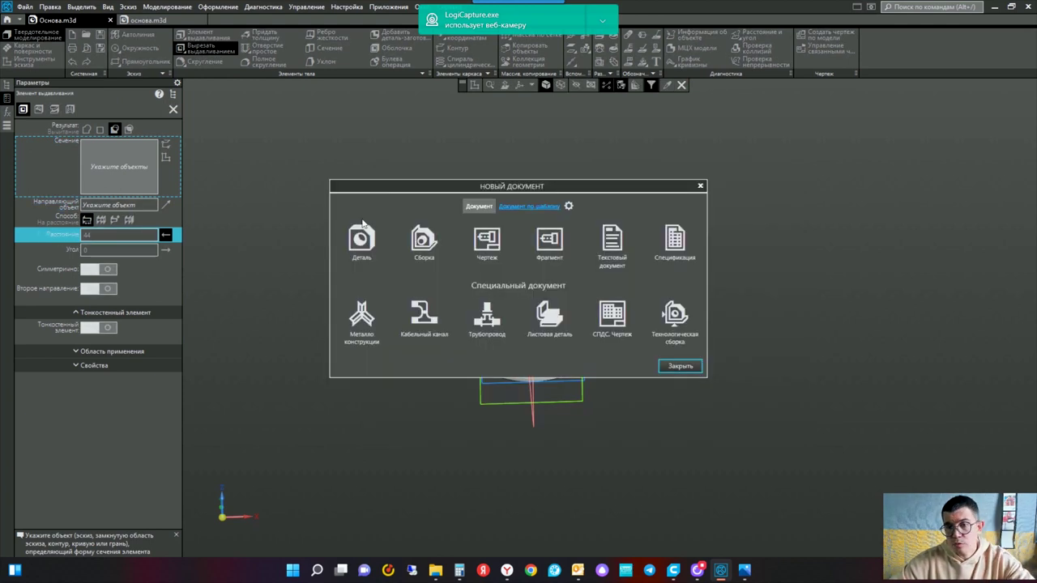
# Step: Create a new part and start a sketch on the XY plane
pyautogui.doubleClick(359, 241)
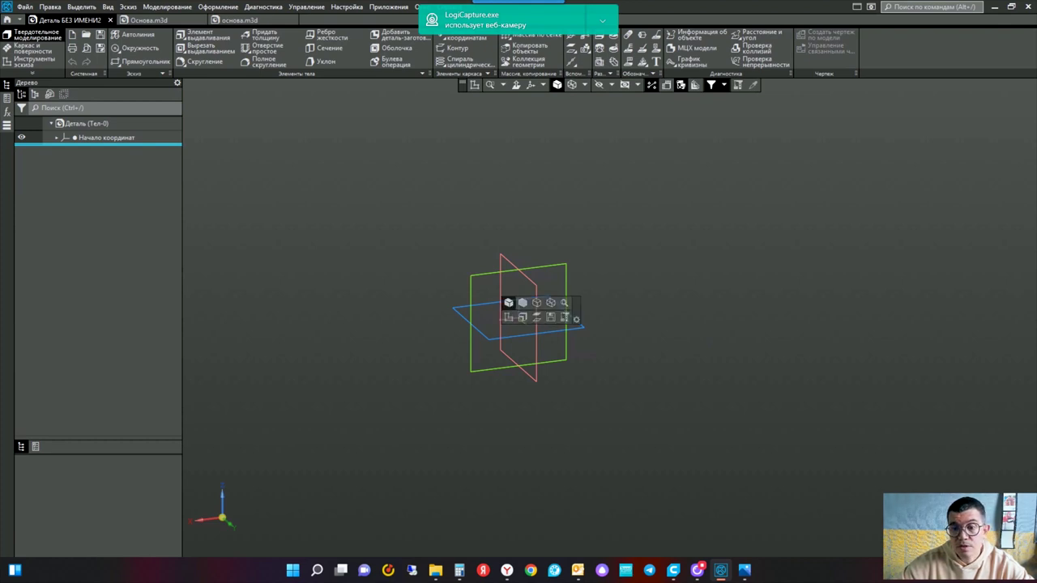
pyautogui.click(495, 340)
pyautogui.click(501, 308)
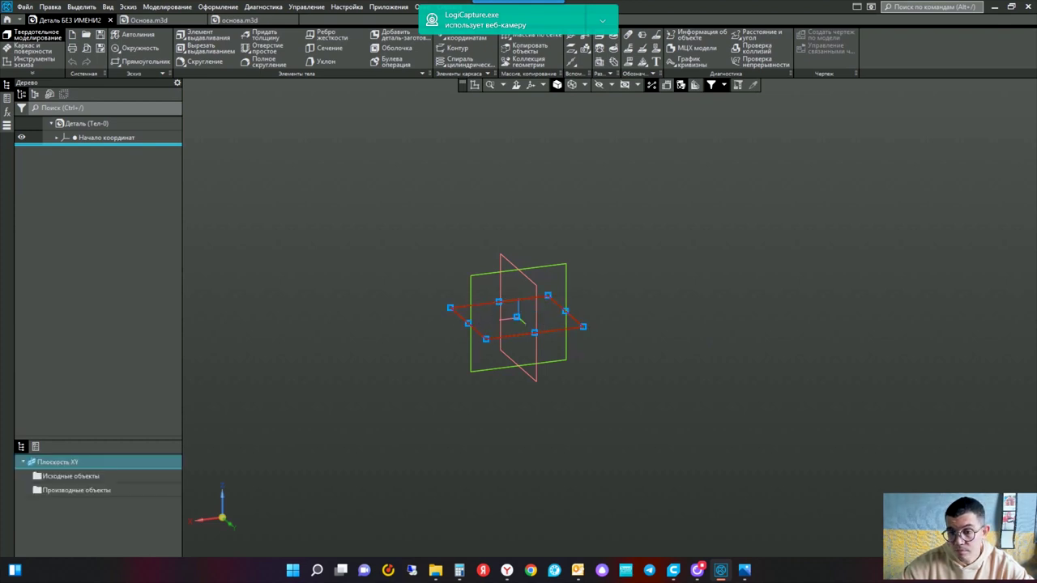
pyautogui.click(474, 85)
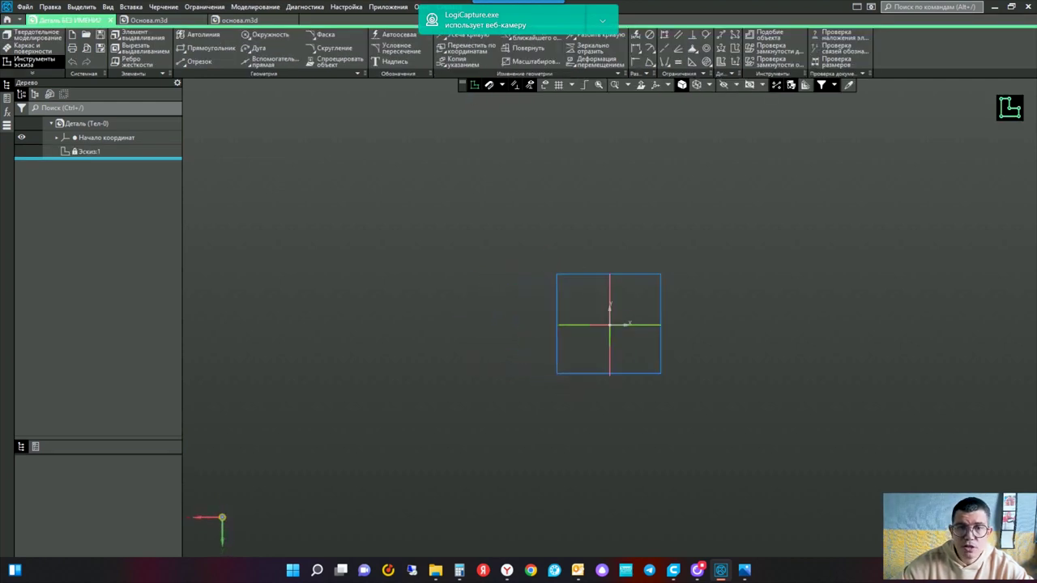
# Step: Draw a 50 mm diameter circle centred on the origin and close the sketch
pyautogui.click(259, 35)
pyautogui.click(96, 167)
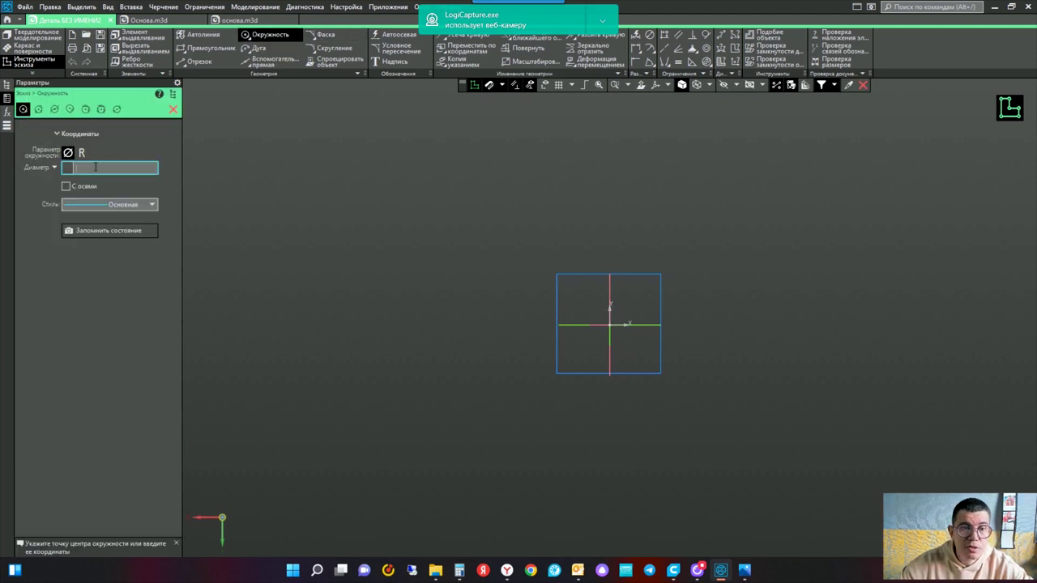
pyautogui.write('50')
pyautogui.press('Return')
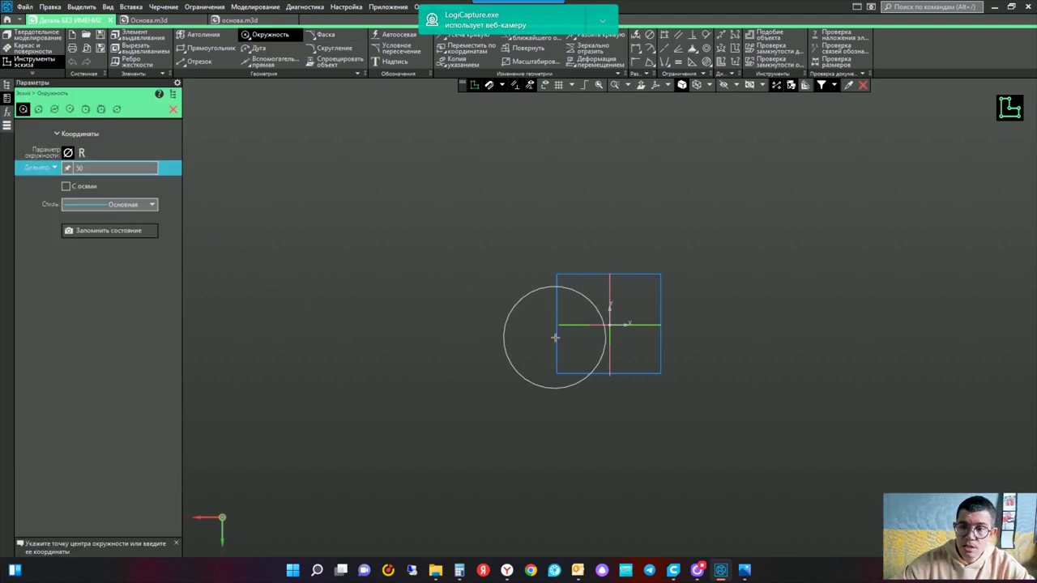
pyautogui.click(609, 324)
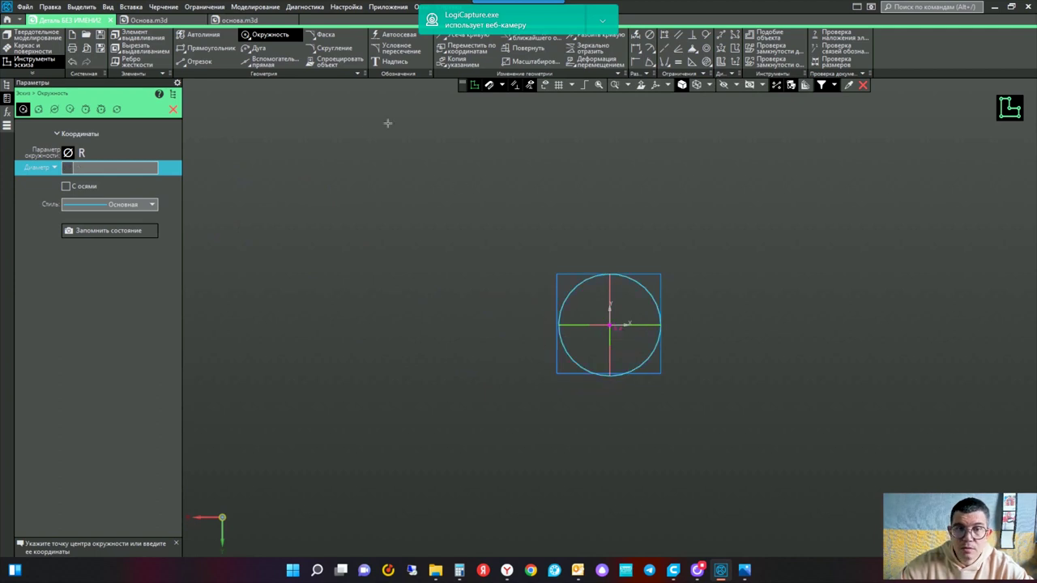
pyautogui.click(477, 89)
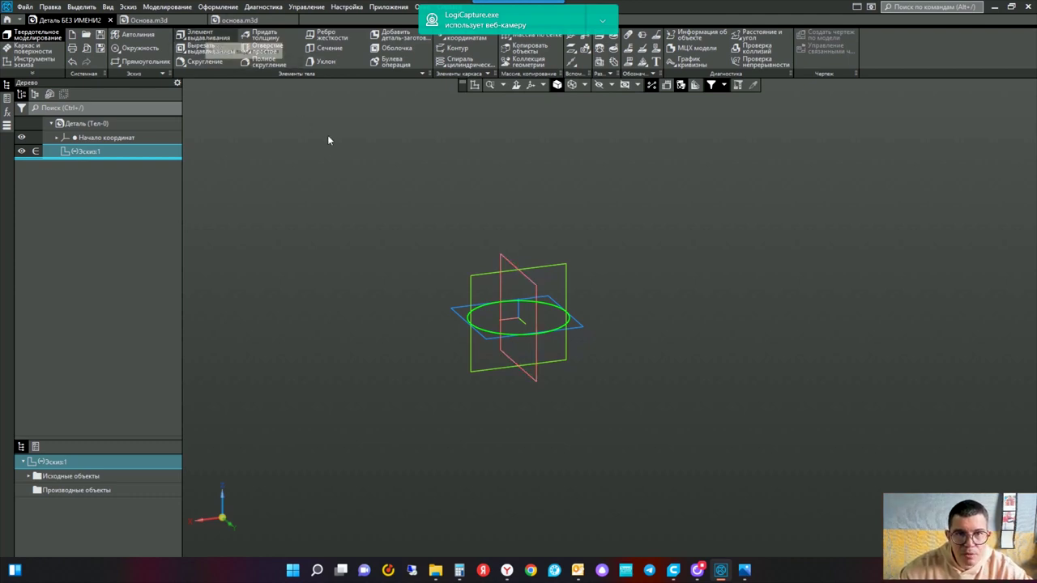
# Step: Extrude the 50 mm circle sketch 3 mm into the lid's base disc
pyautogui.click(208, 36)
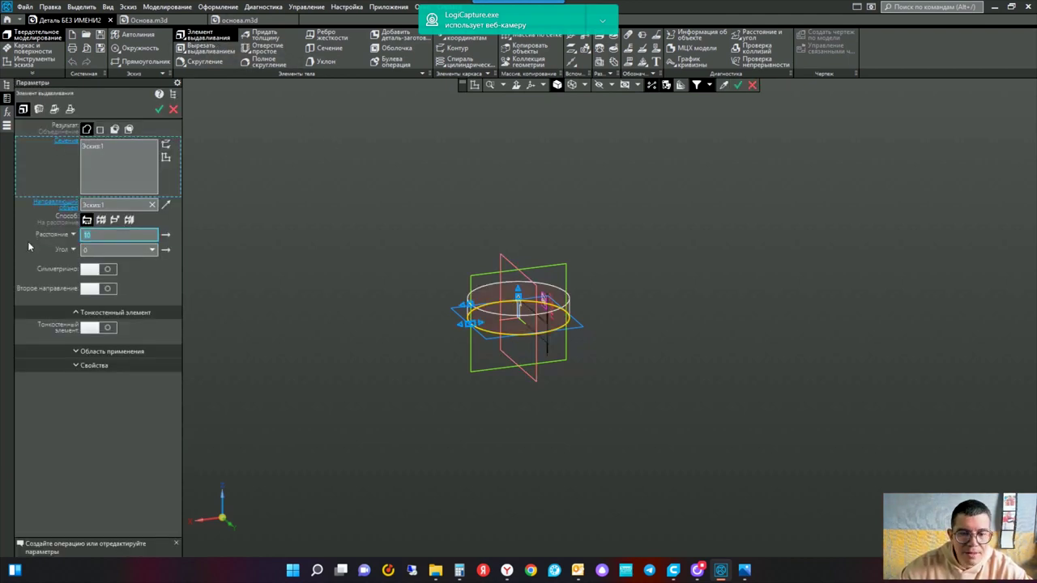
pyautogui.write('3')
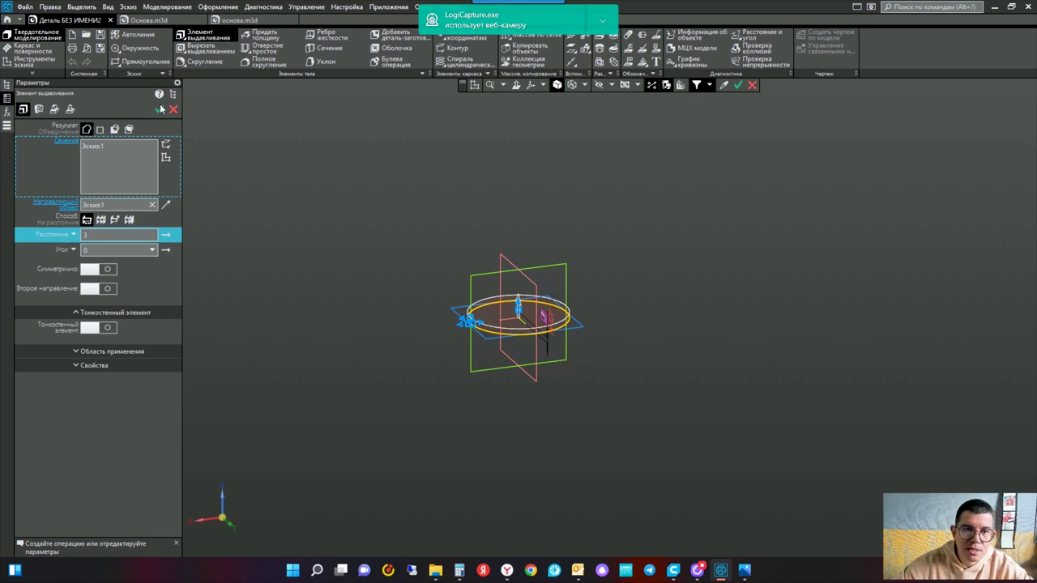
pyautogui.click(160, 109)
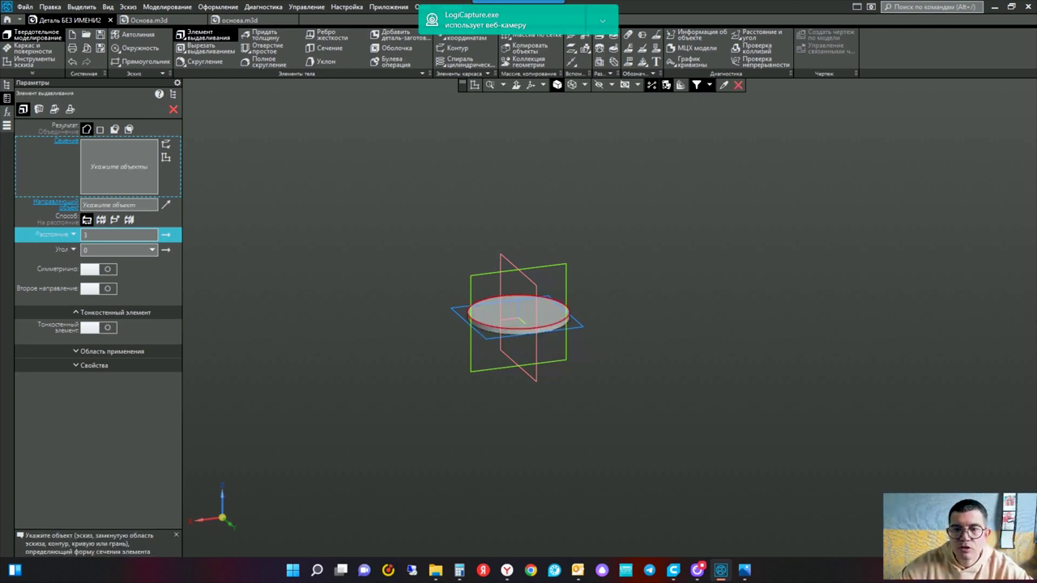
pyautogui.click(518, 308)
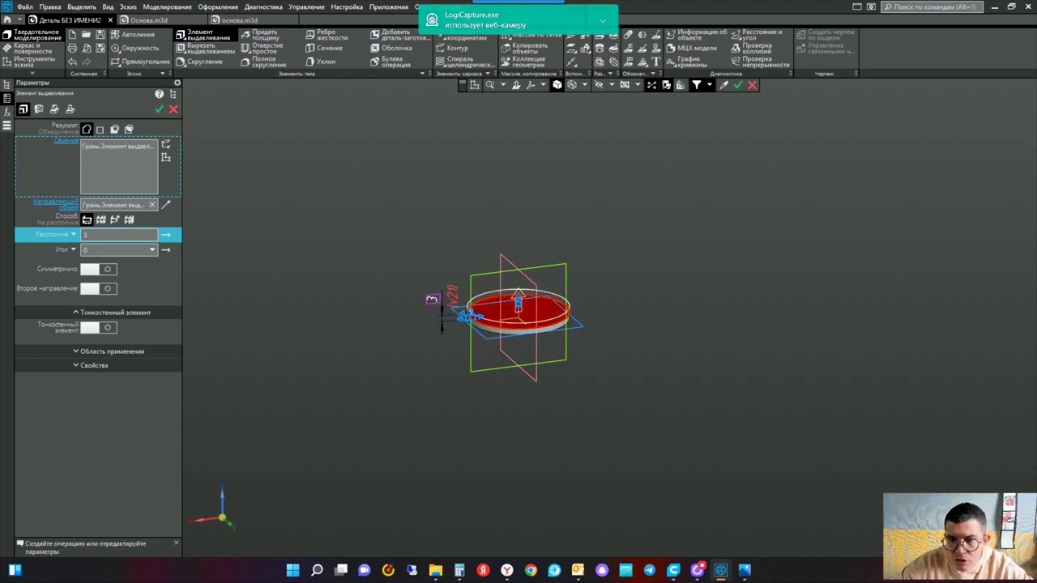
pyautogui.press('Return')
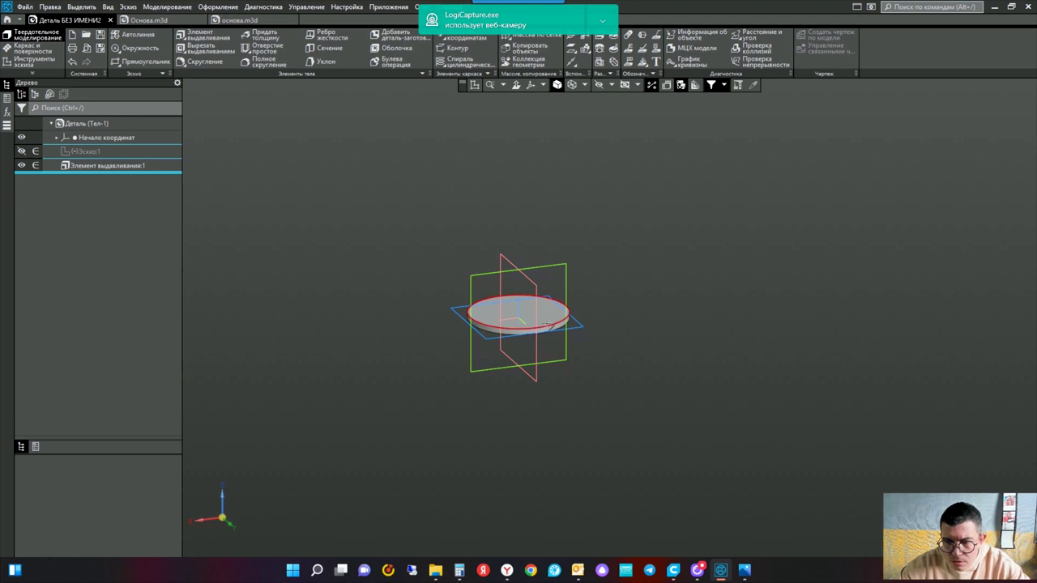
pyautogui.click(526, 320)
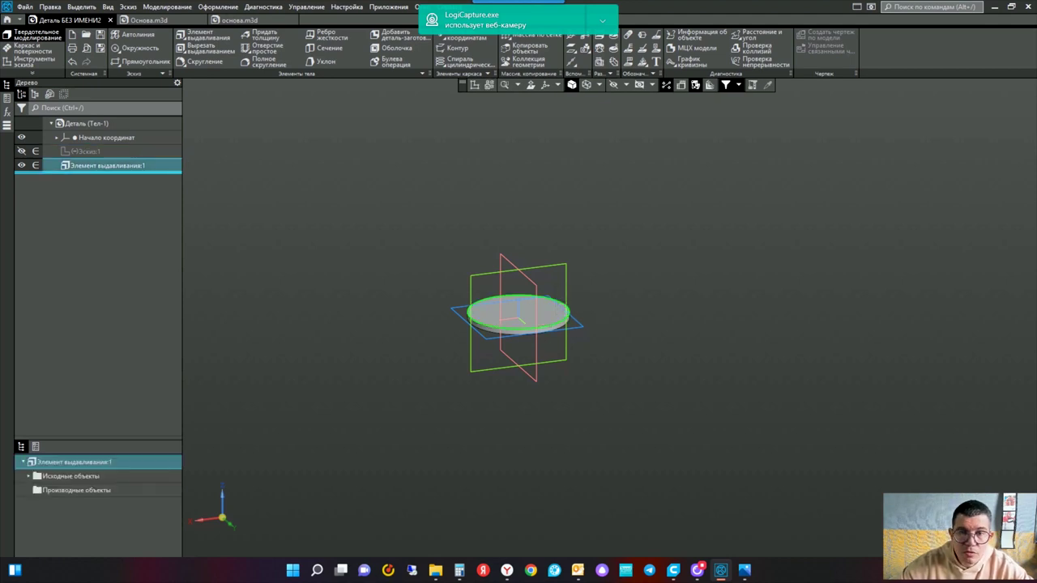
pyautogui.click(474, 85)
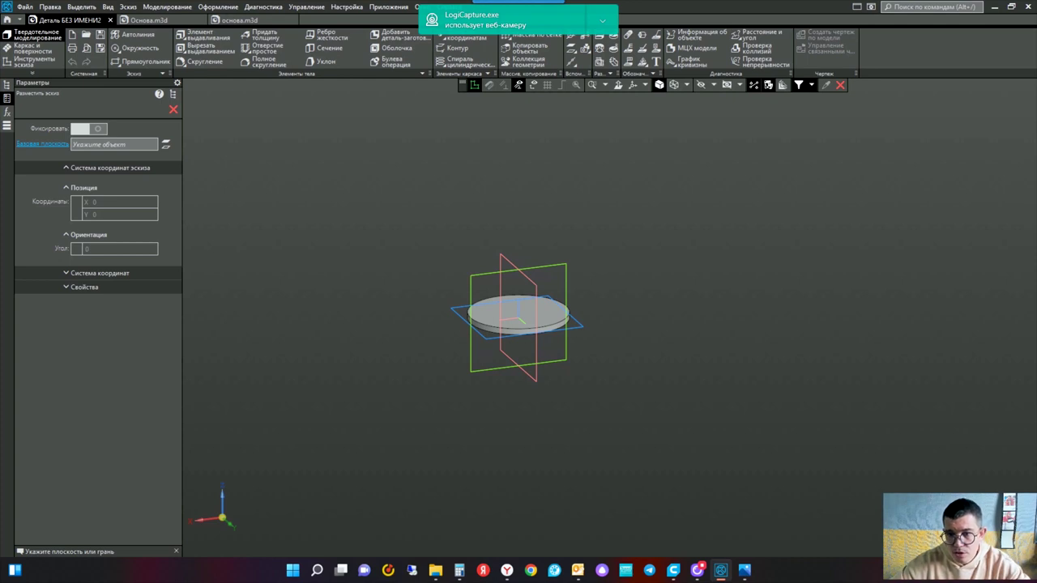
pyautogui.click(518, 312)
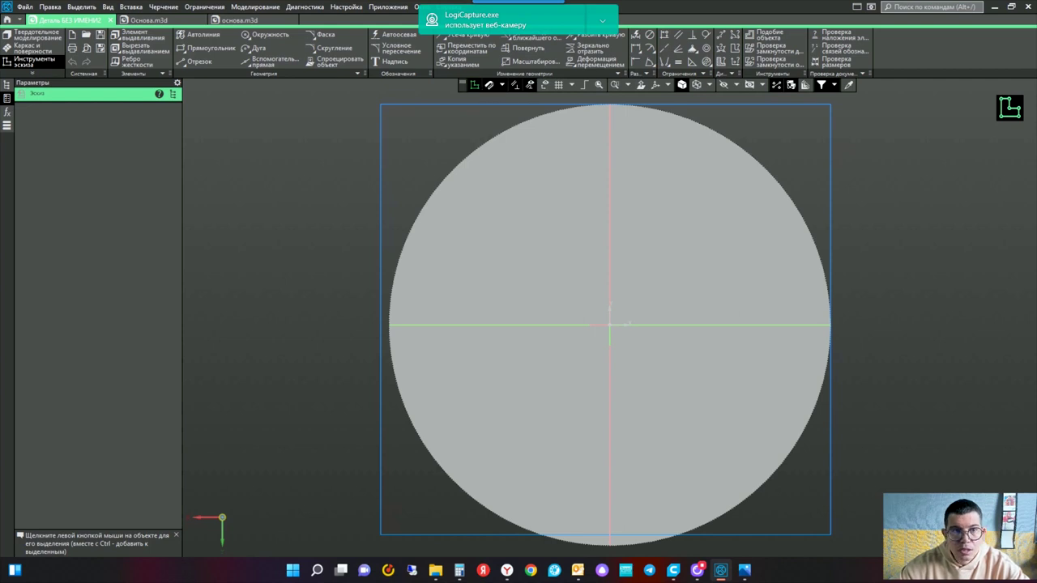
pyautogui.scroll(-2, 483, 177)
pyautogui.scroll(1, 499, 180)
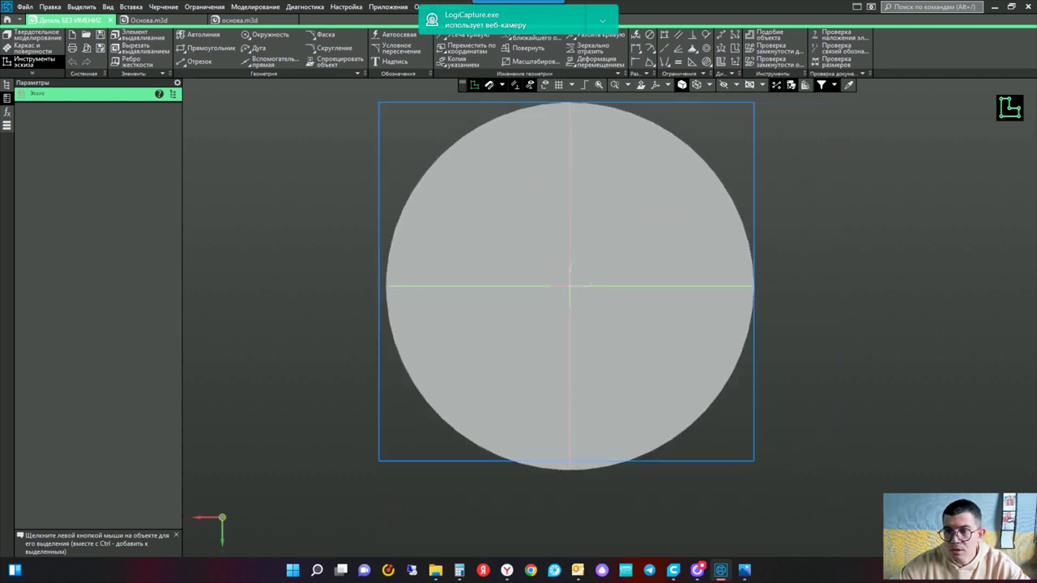
pyautogui.click(1010, 119)
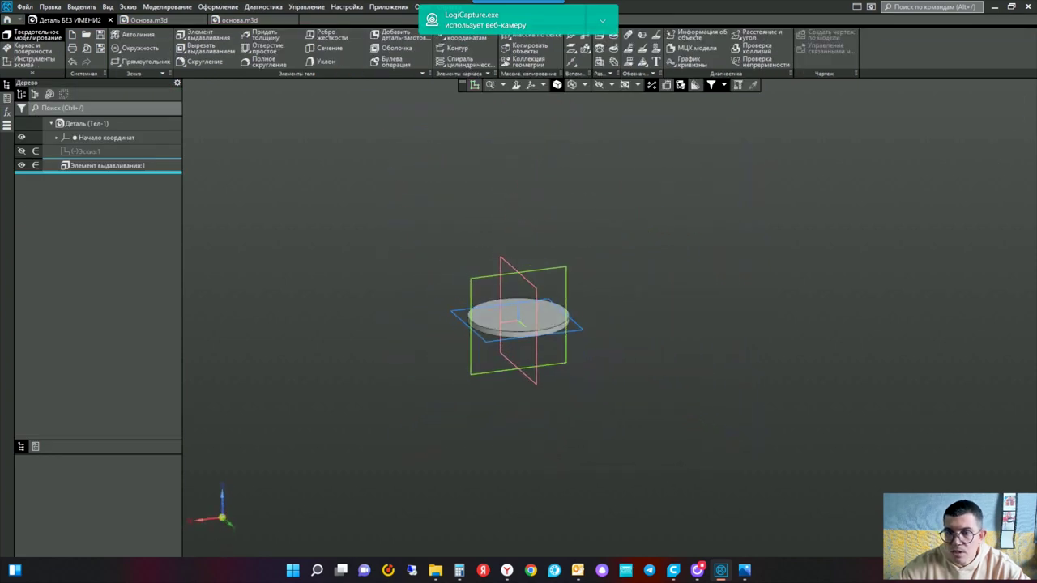
pyautogui.click(554, 327)
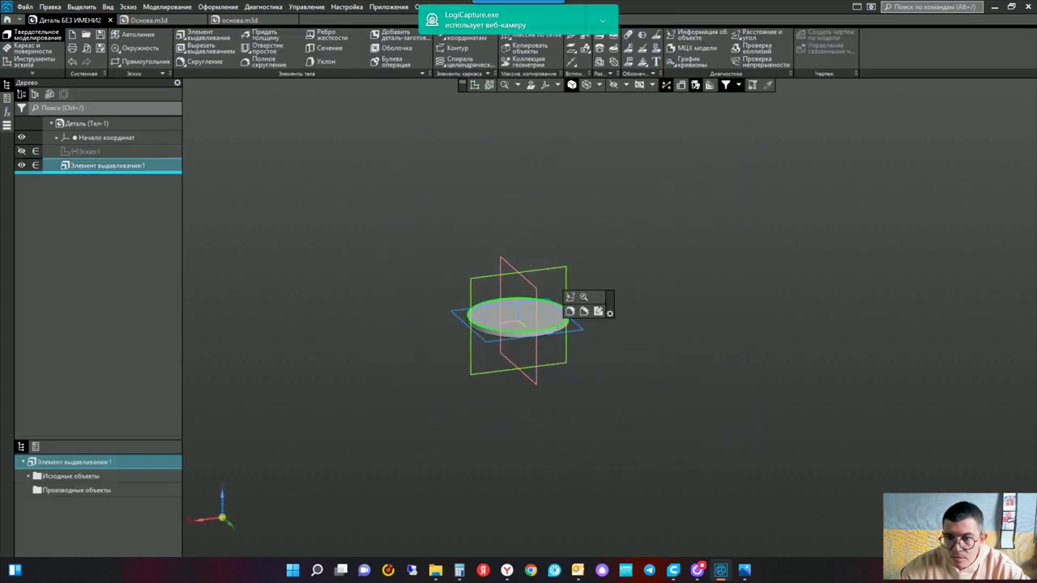
pyautogui.click(474, 85)
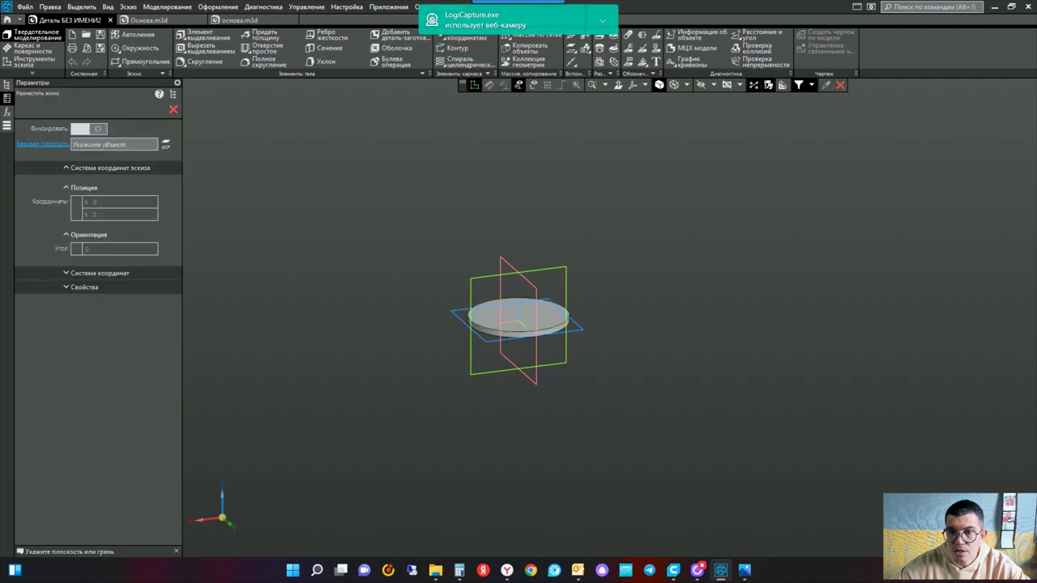
pyautogui.click(539, 320)
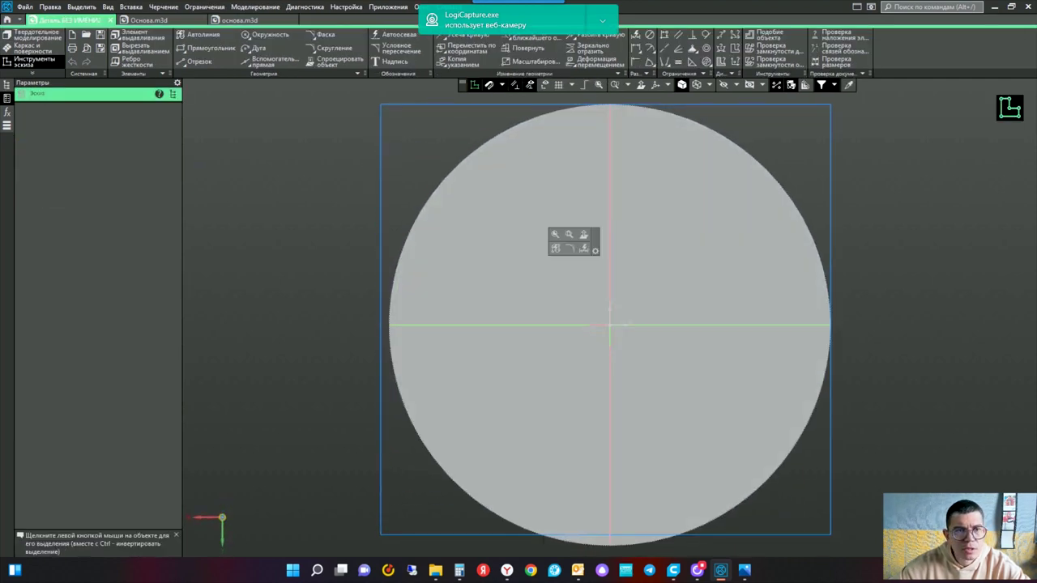
pyautogui.click(262, 34)
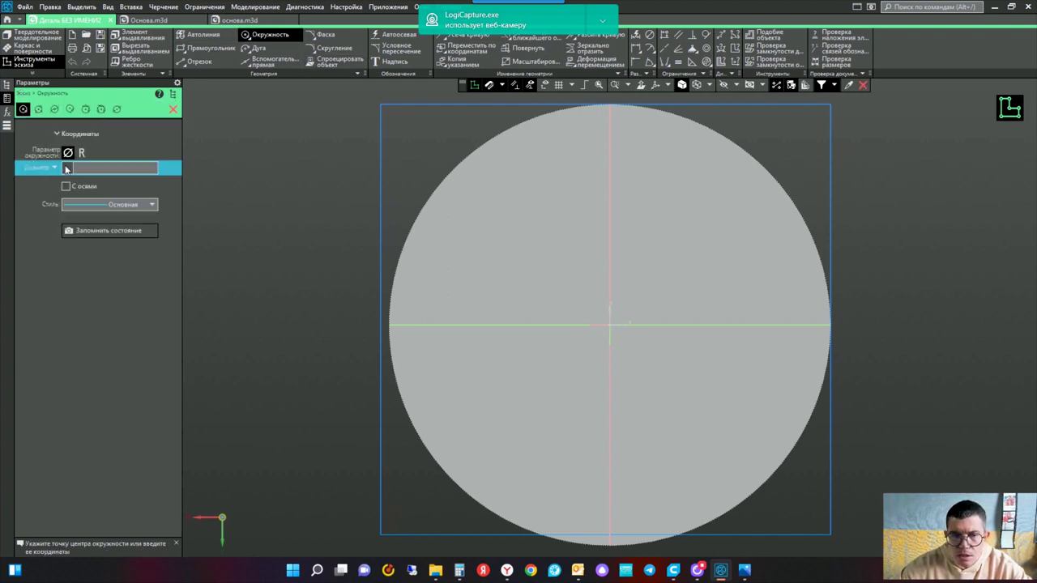
pyautogui.click(84, 166)
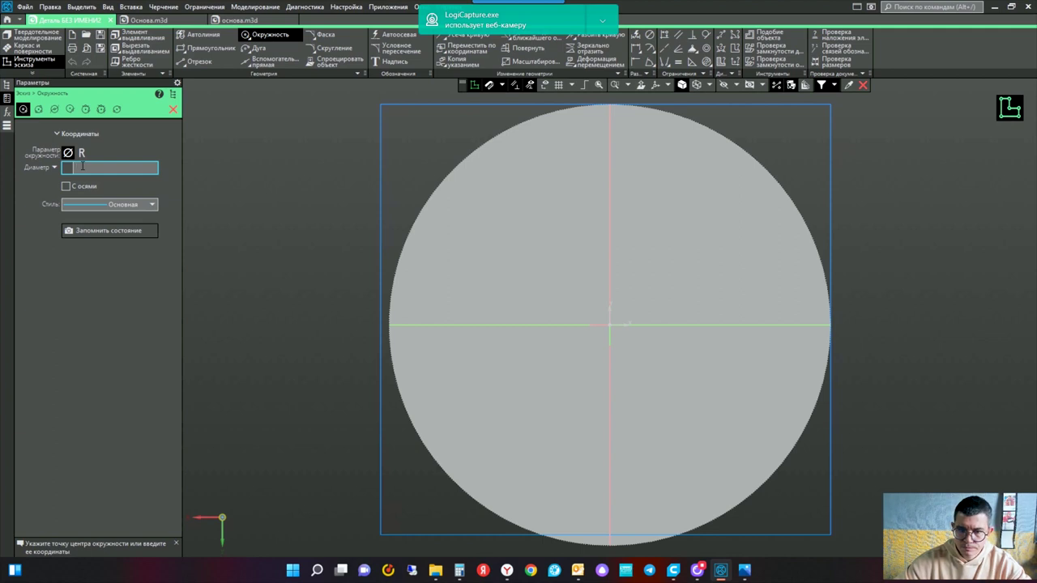
pyautogui.write('46')
pyautogui.press('Return')
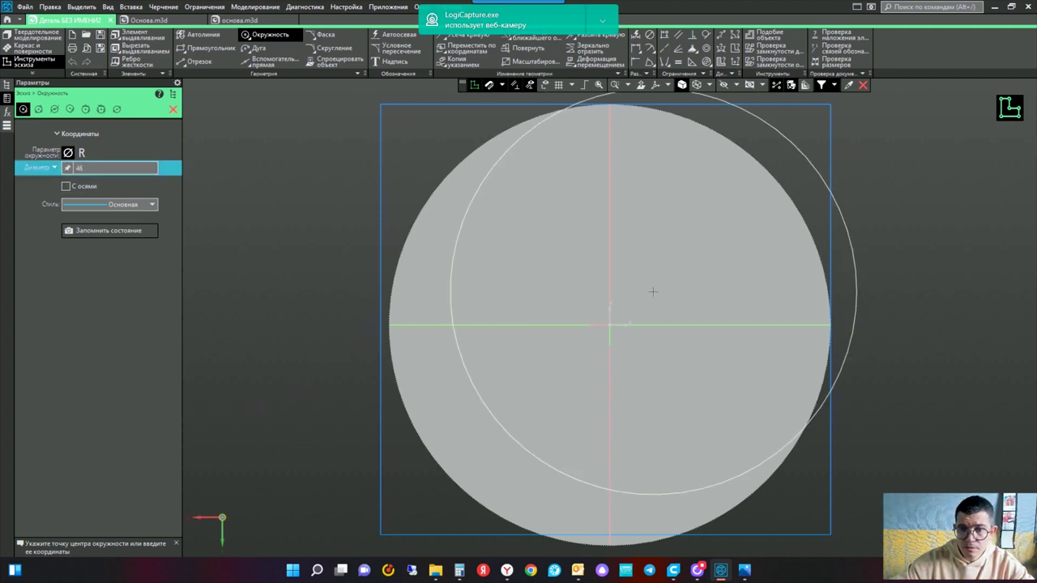
pyautogui.click(609, 326)
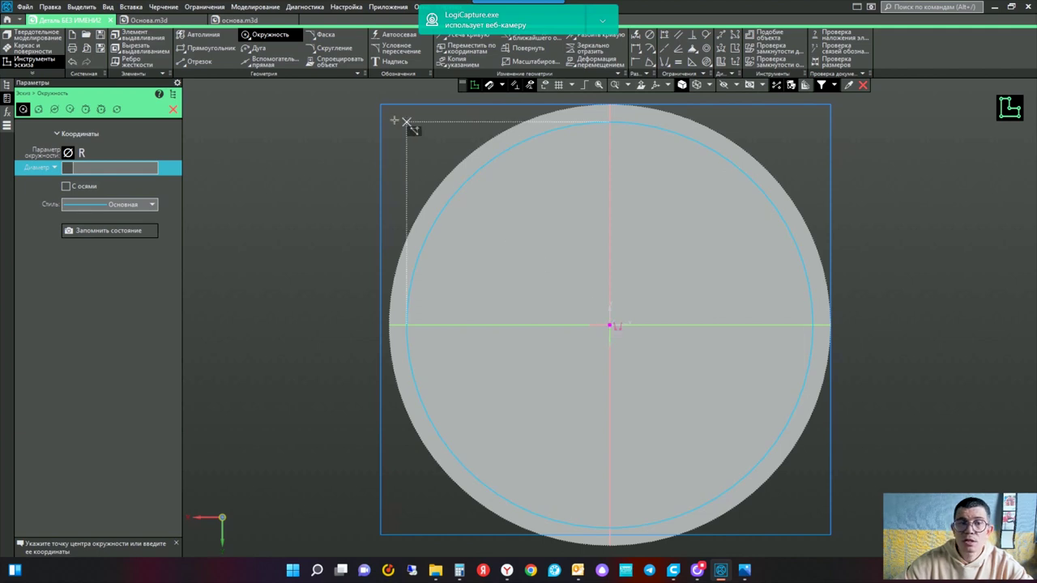
pyautogui.click(474, 86)
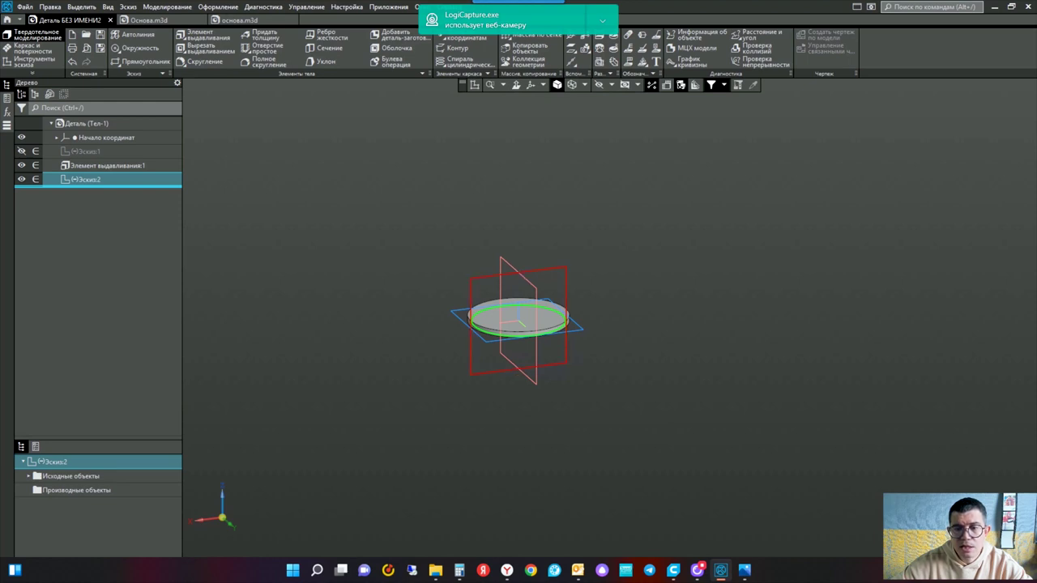
pyautogui.click(520, 333)
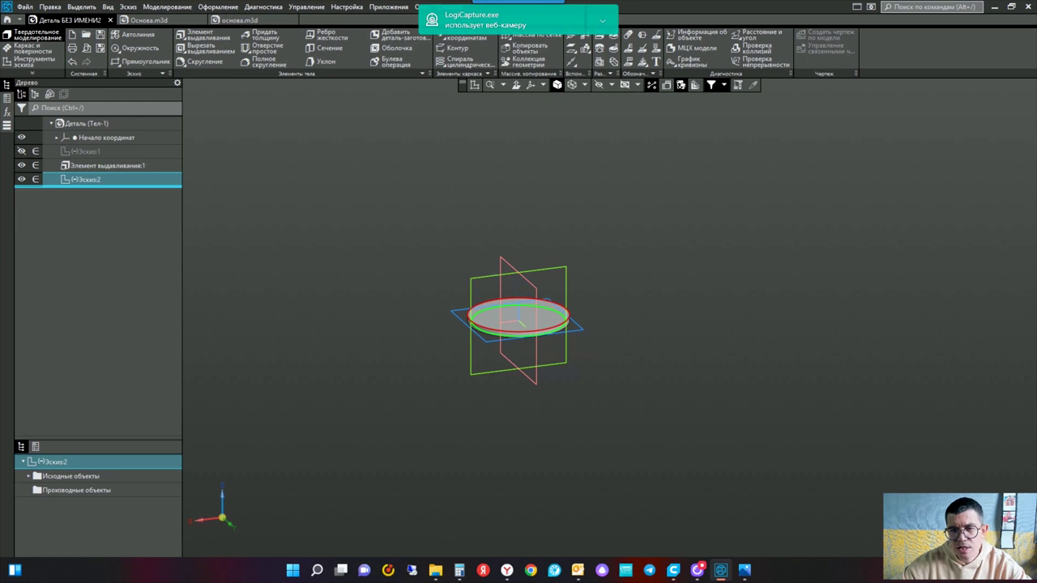
pyautogui.hotkey('ctrl', 'z')
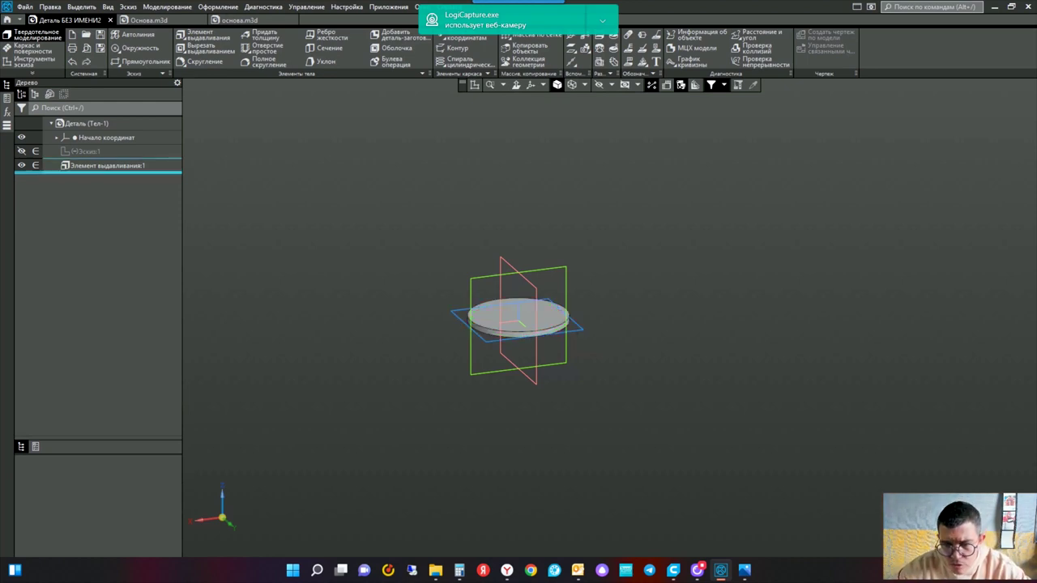
pyautogui.click(503, 312)
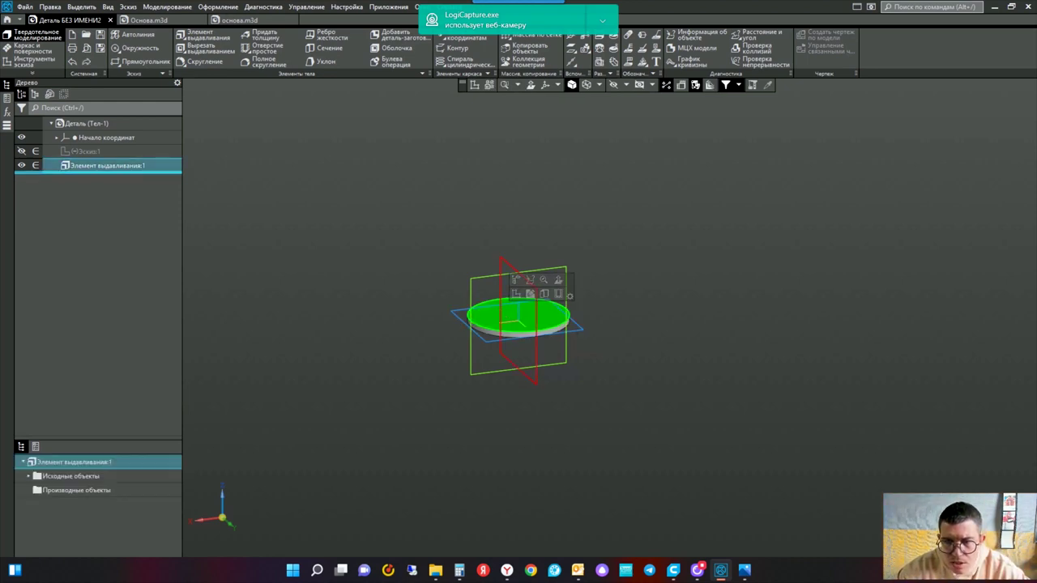
# Step: Sketch a 46 diameter circle centred on the disc's origin and return to 3D
pyautogui.click(474, 86)
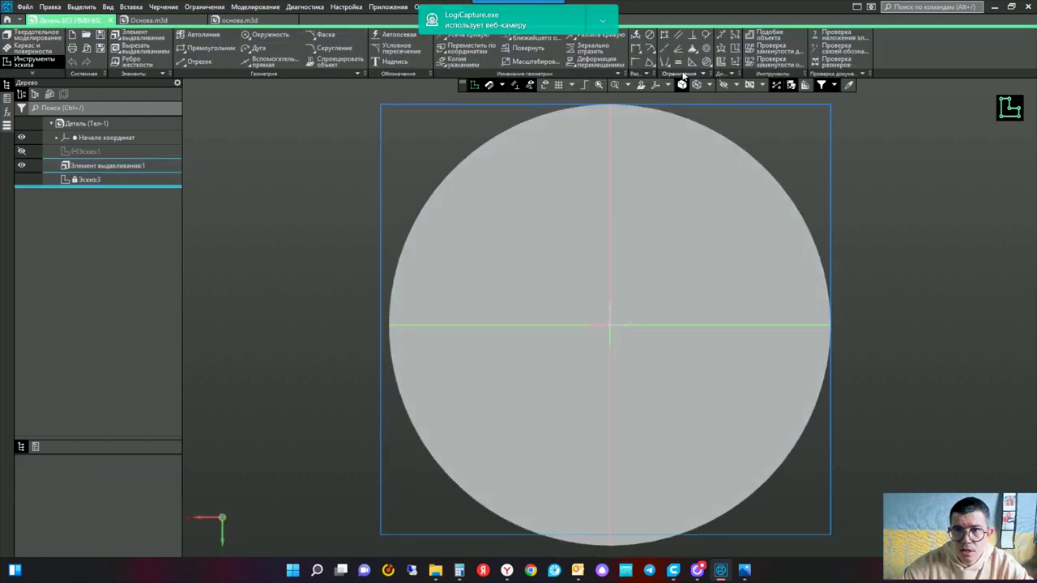
pyautogui.click(264, 35)
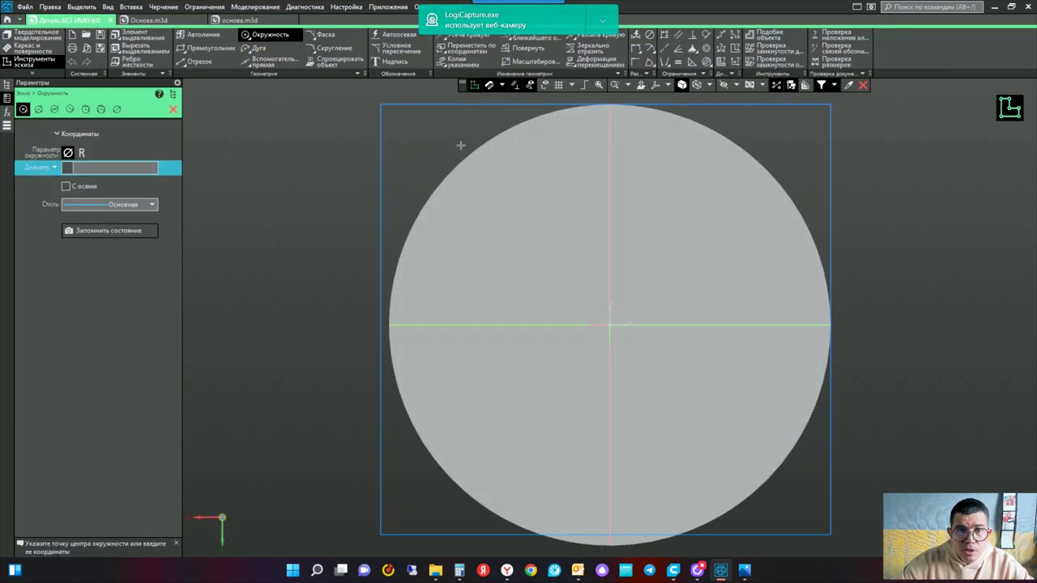
pyautogui.click(107, 165)
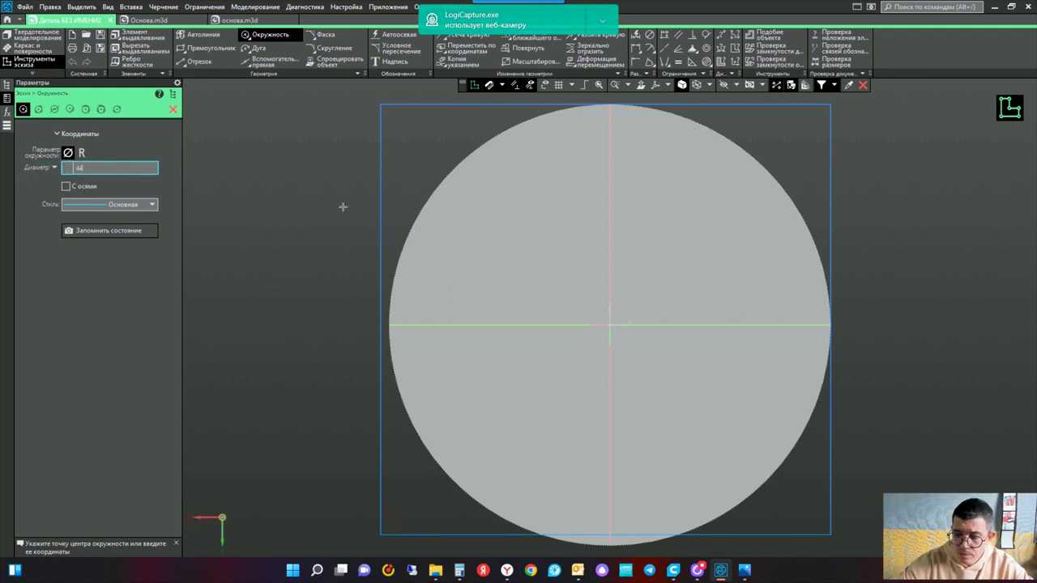
pyautogui.write('46')
pyautogui.press('Return')
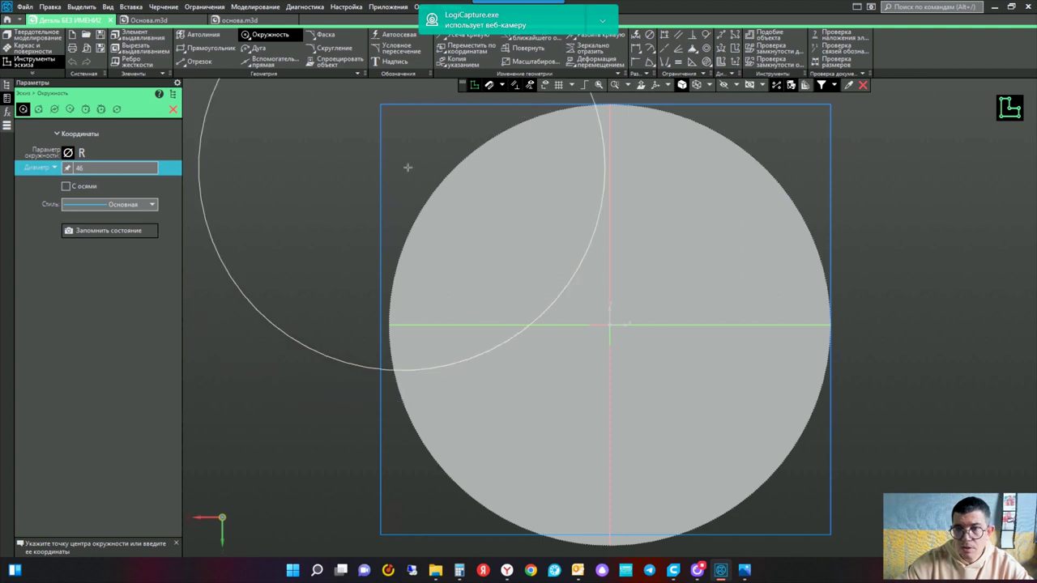
pyautogui.click(610, 326)
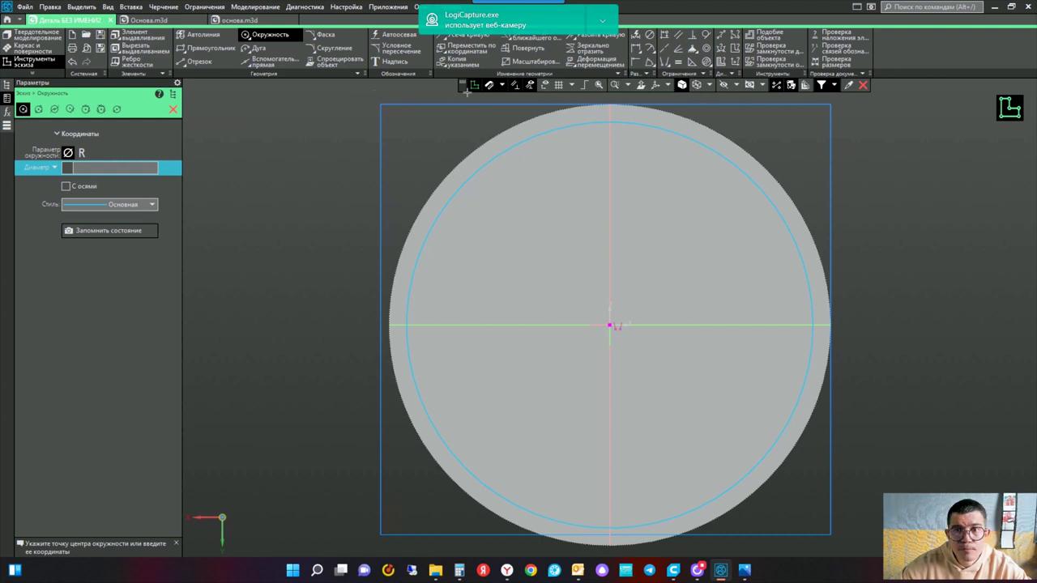
pyautogui.click(474, 85)
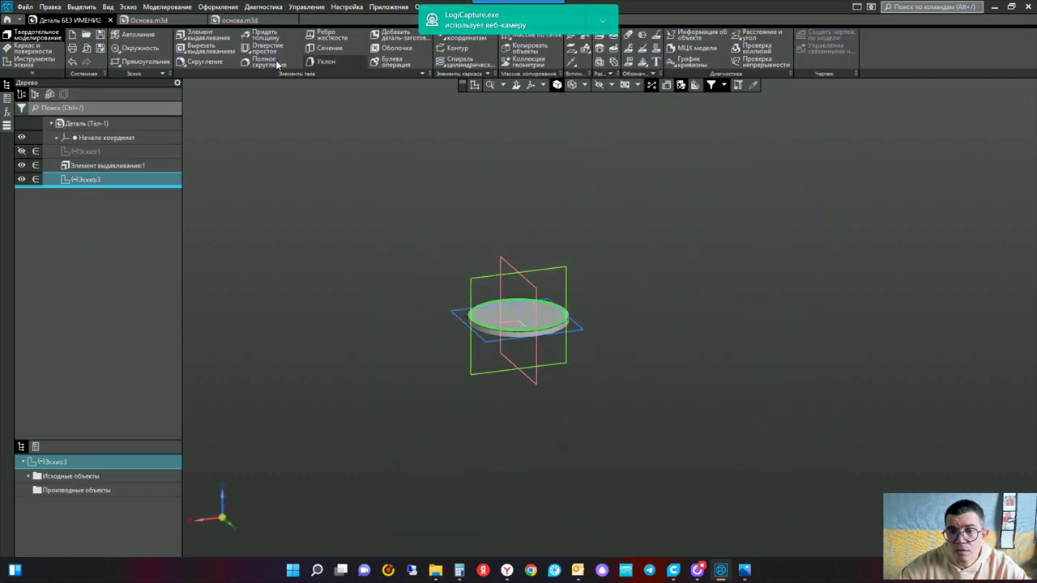
pyautogui.click(205, 37)
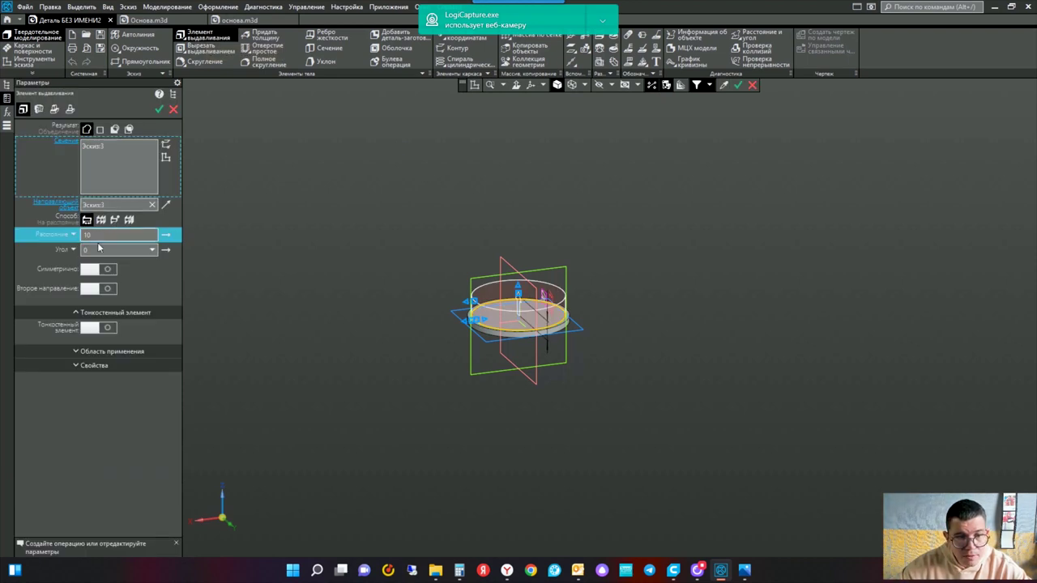
# Step: Extrude Эскиз:3's 46 circle by 3 to form the lid's raised inner step
pyautogui.click(119, 234)
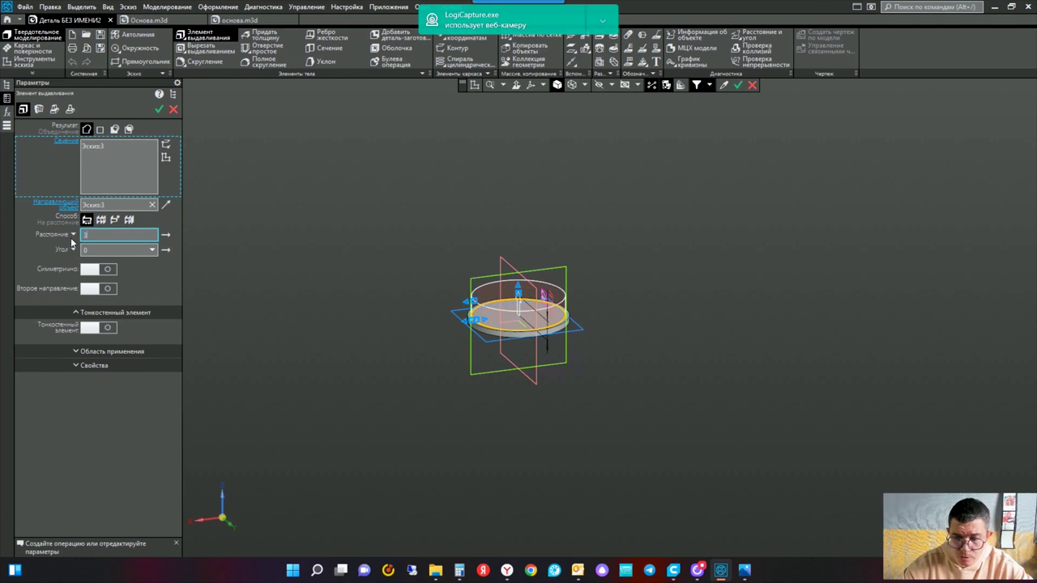
pyautogui.write('3')
pyautogui.press('Return')
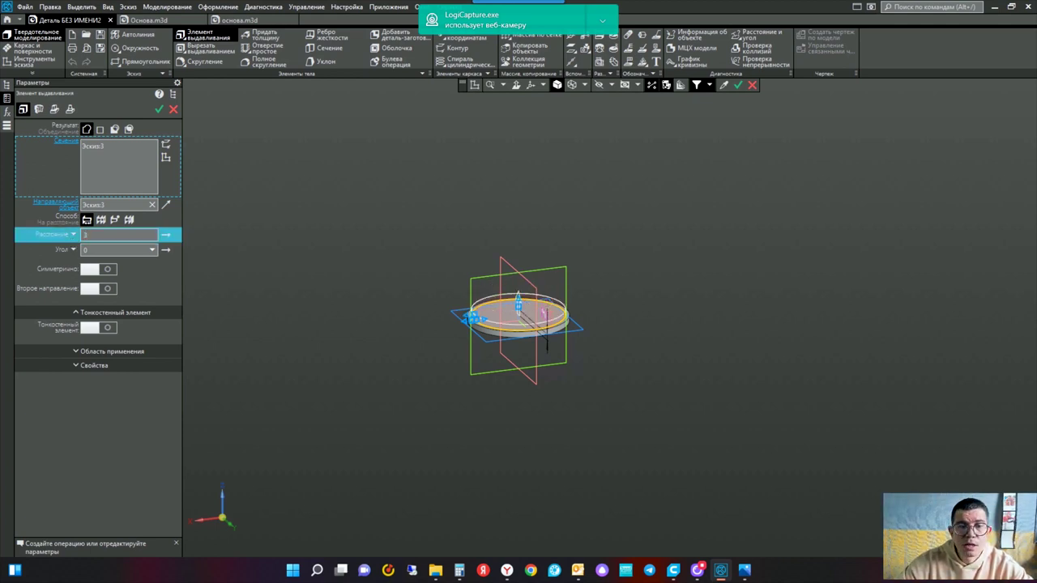
pyautogui.click(159, 110)
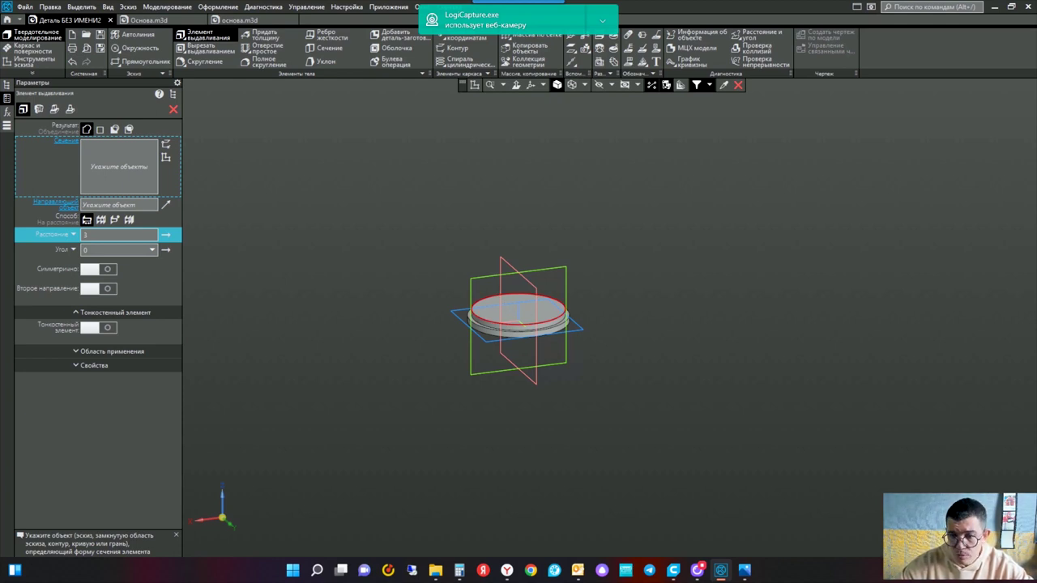
pyautogui.click(522, 310)
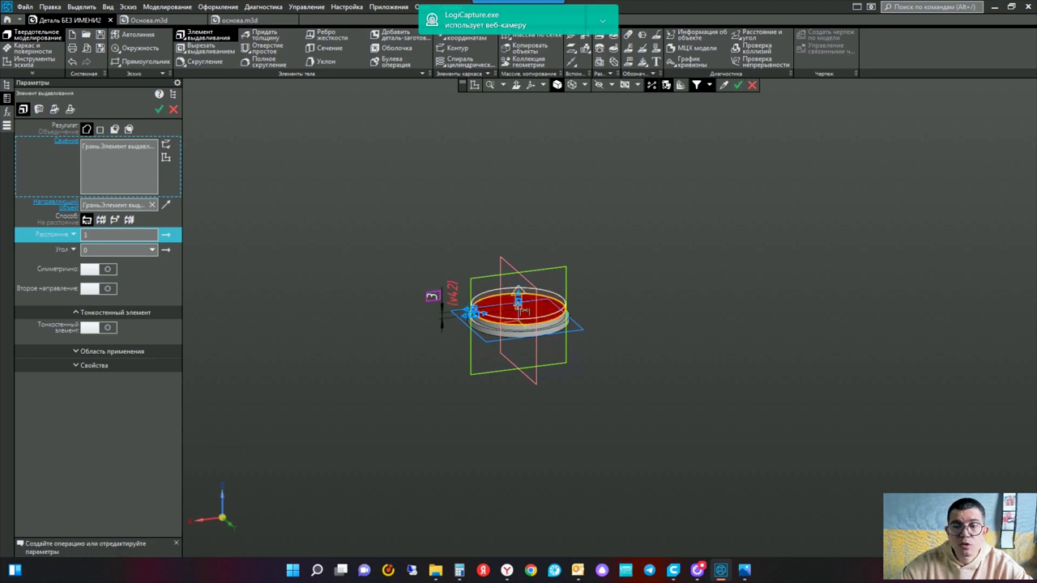
pyautogui.click(549, 298)
pyautogui.click(561, 303)
pyautogui.click(562, 300)
pyautogui.click(567, 313)
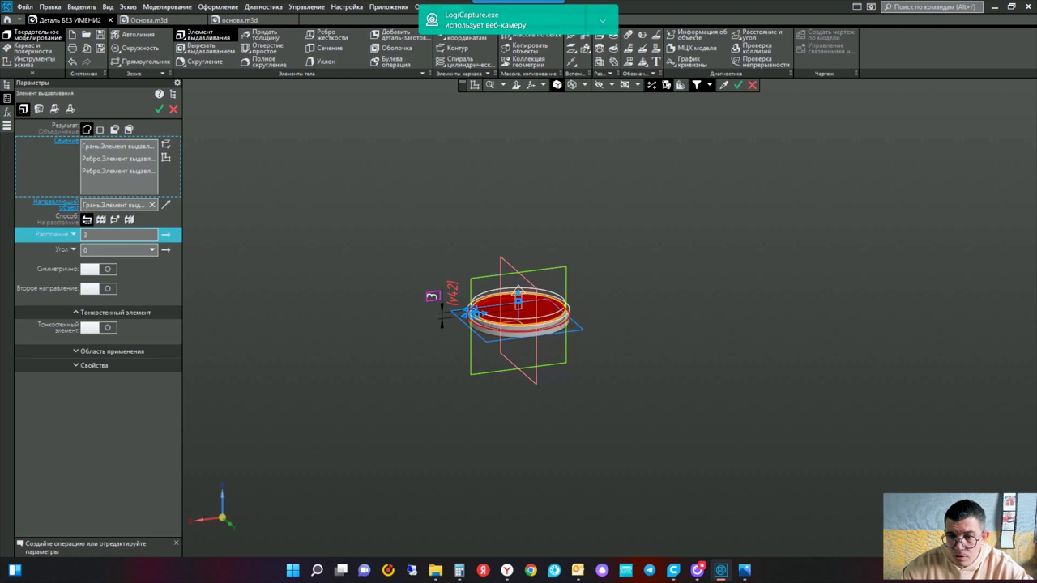
pyautogui.hotkey('ctrl', 'Return')
pyautogui.click(551, 306)
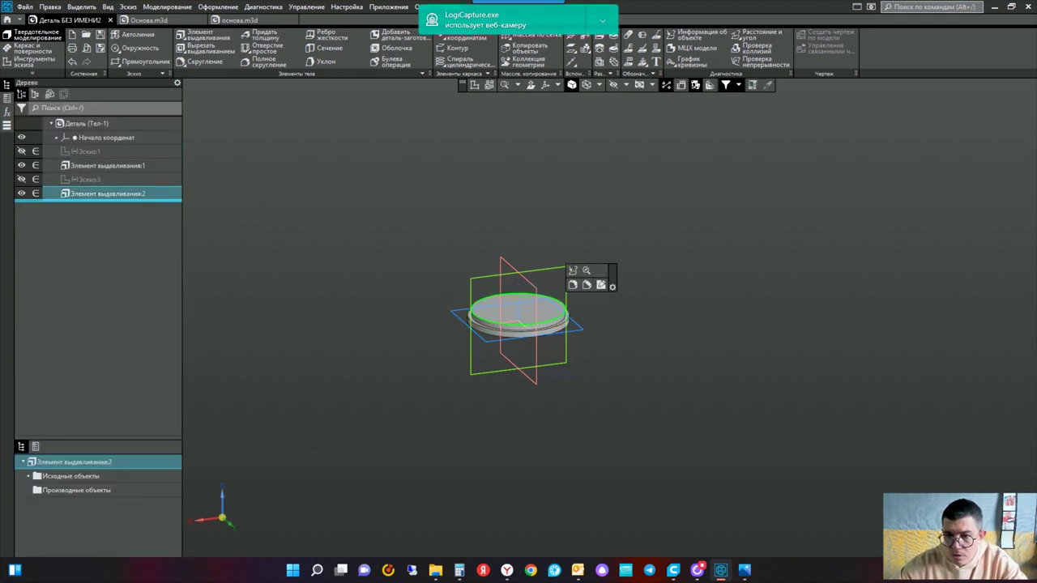
pyautogui.scroll(2, 553, 312)
# Step: Sketch a 42 diameter circle centred on the raised step's top face as Эскиз:4
pyautogui.scroll(3, 553, 313)
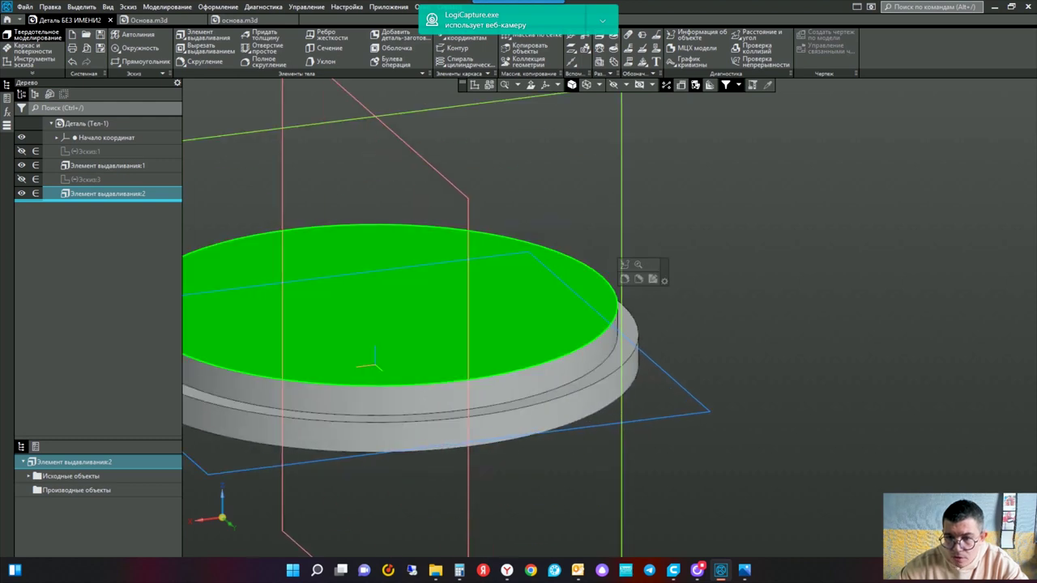
pyautogui.scroll(-3, 665, 278)
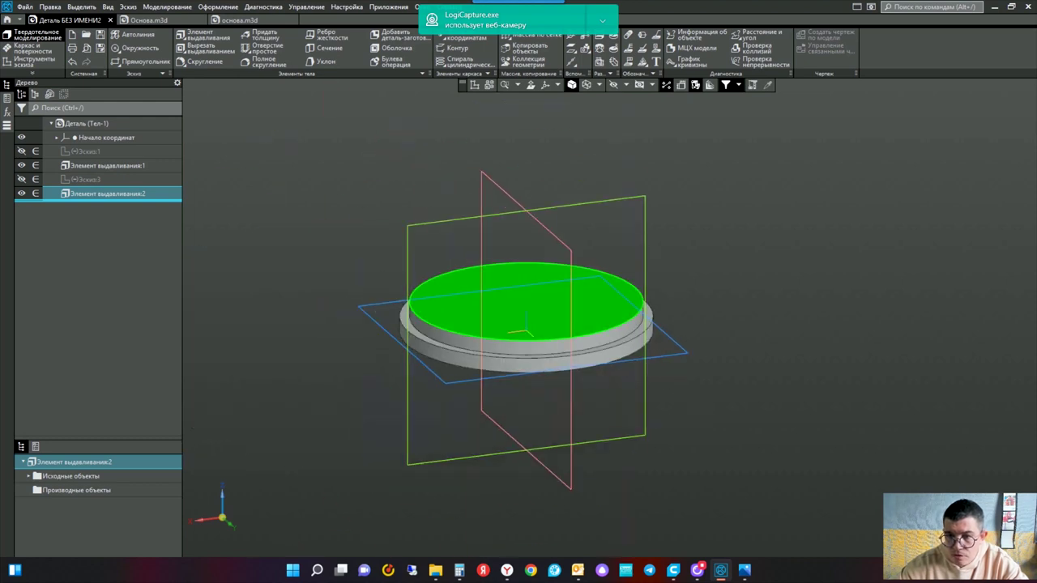
pyautogui.click(473, 86)
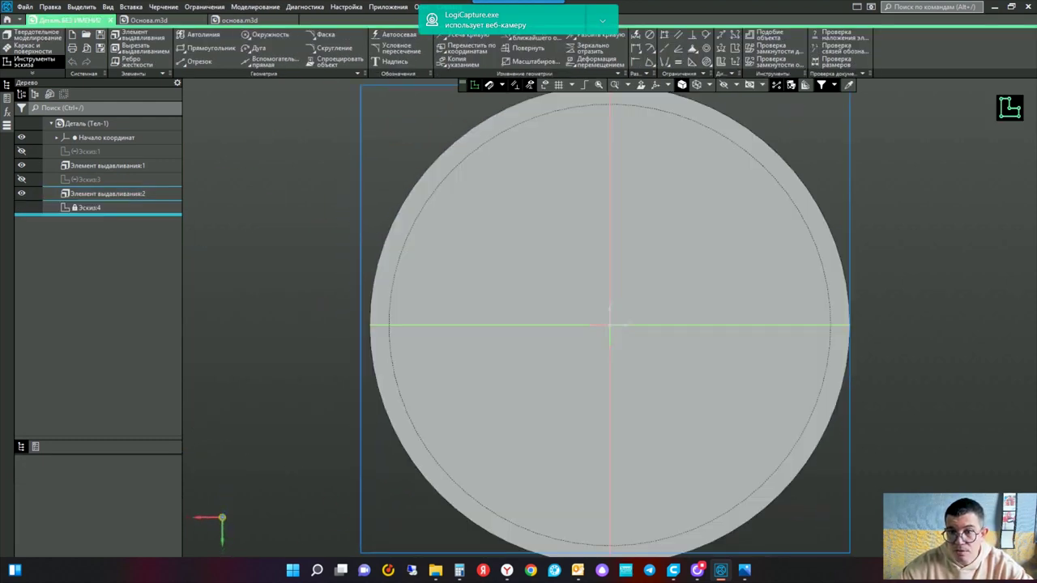
pyautogui.click(266, 35)
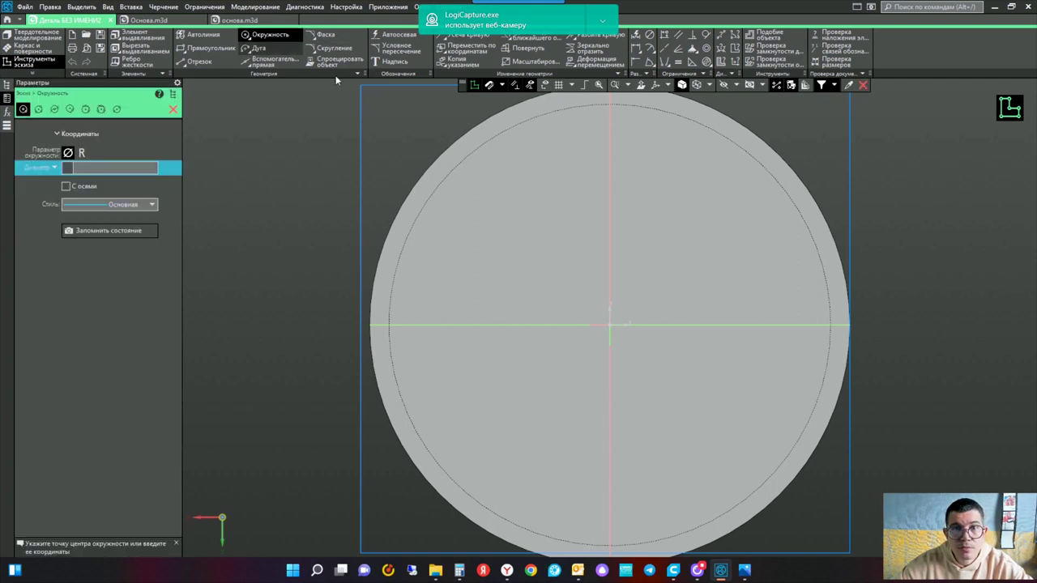
pyautogui.click(110, 168)
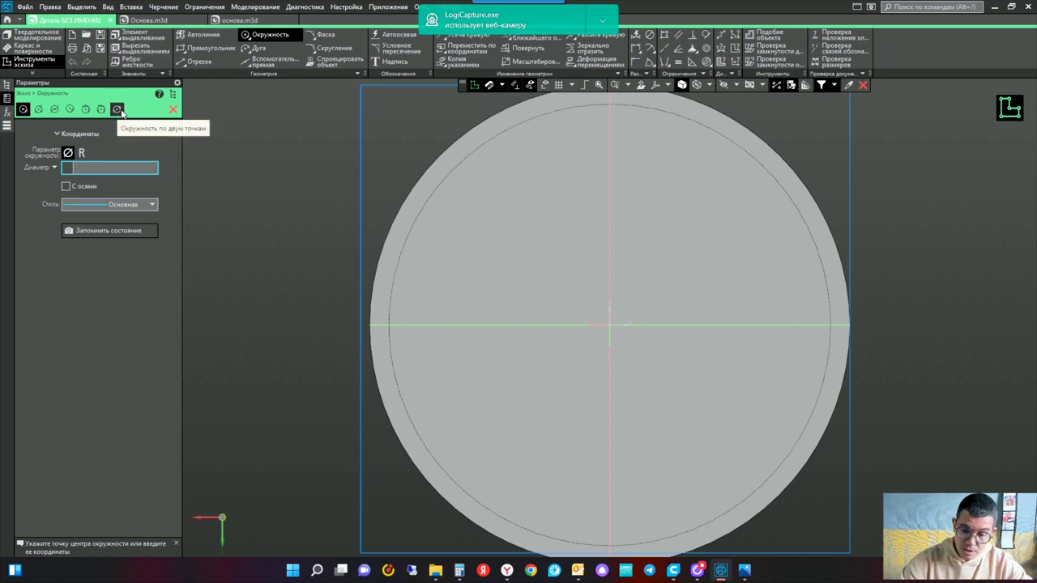
pyautogui.write('42')
pyautogui.press('Return')
pyautogui.click(610, 324)
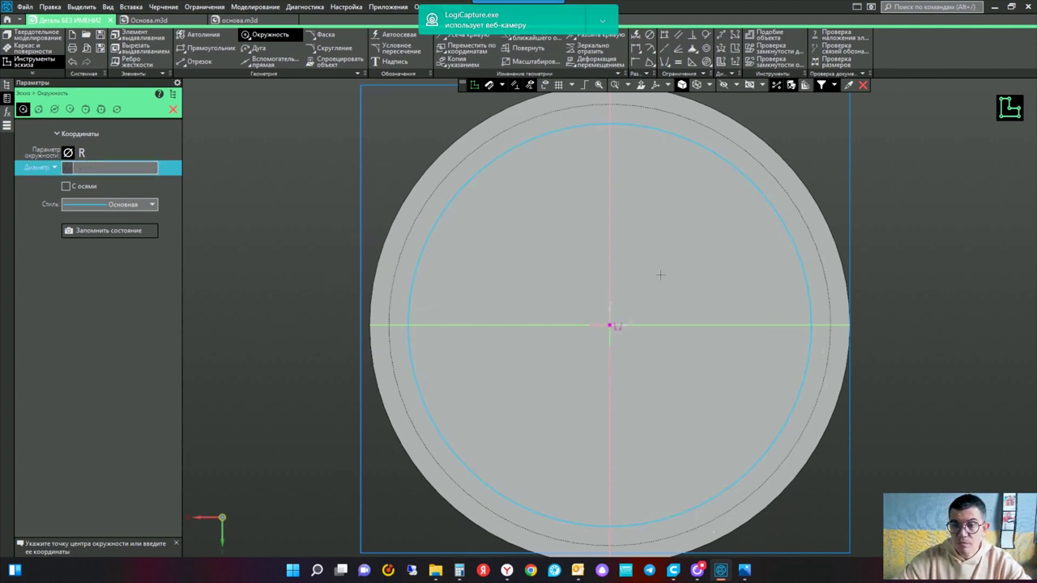
pyautogui.click(476, 86)
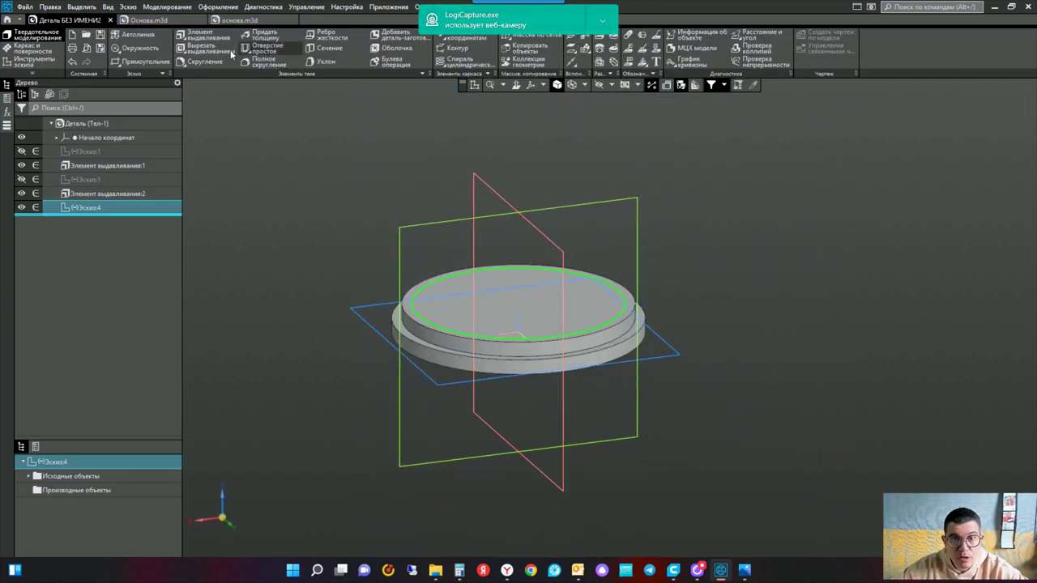
# Step: Cut the new sketch 3 deep into the top of the step to form the 42-diameter recess
pyautogui.click(202, 54)
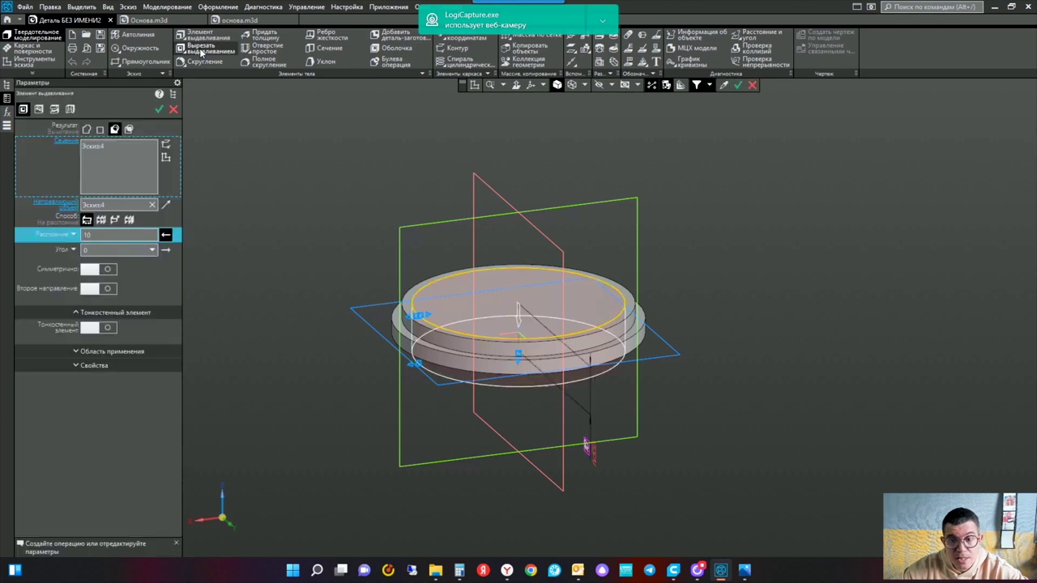
pyautogui.click(112, 207)
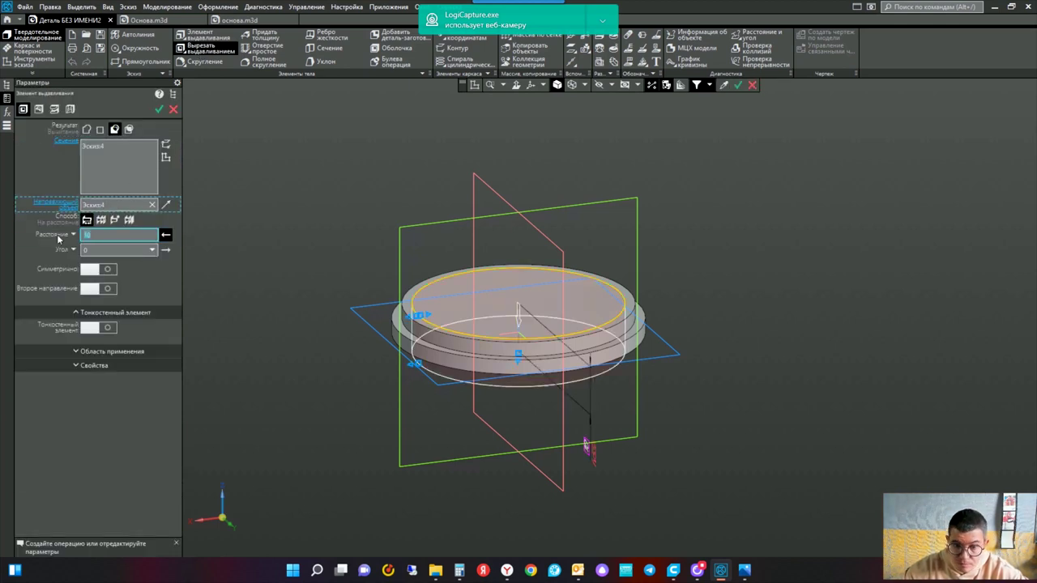
pyautogui.write('3')
pyautogui.press('Return')
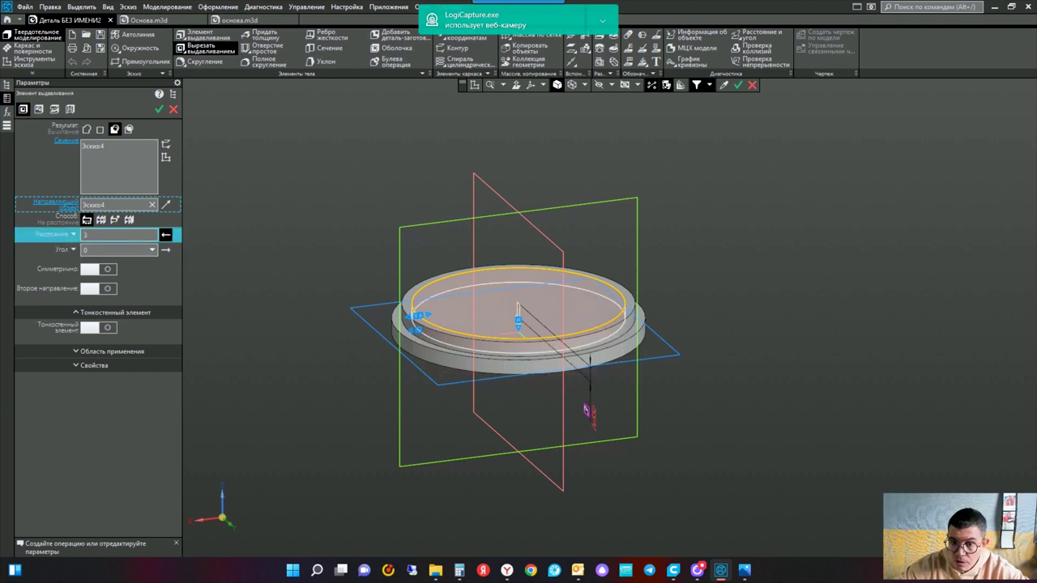
pyautogui.click(738, 85)
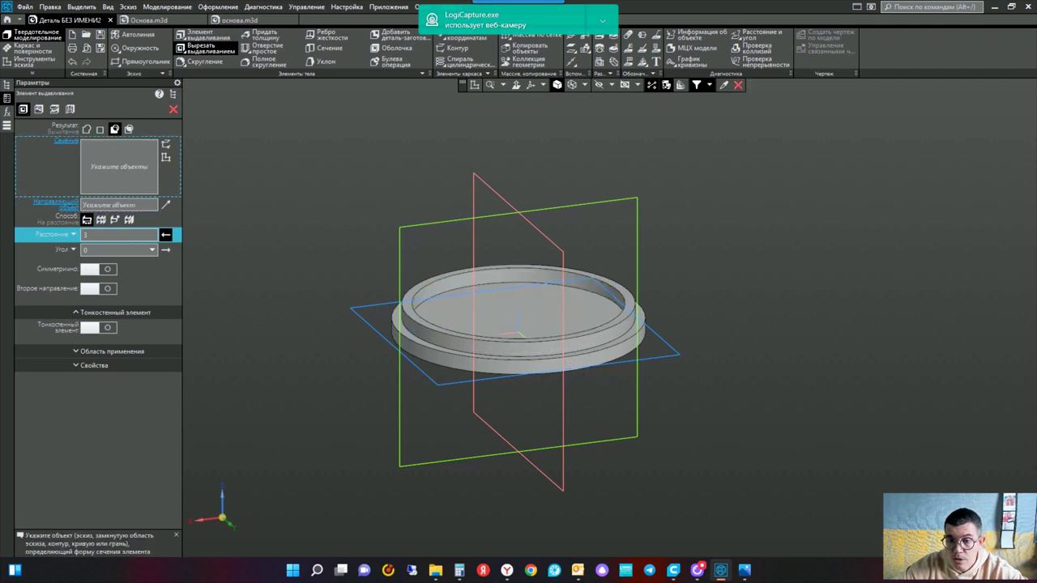
pyautogui.moveTo(666, 300)
pyautogui.keyDown('shift'); pyautogui.mouseDown(button='middle')
pyautogui.moveTo(647, 395)
pyautogui.moveTo(675, 262)
pyautogui.moveTo(618, 183)
pyautogui.moveTo(683, 205)
pyautogui.moveTo(517, 118)
pyautogui.mouseUp(button='middle'); pyautogui.keyUp('shift')
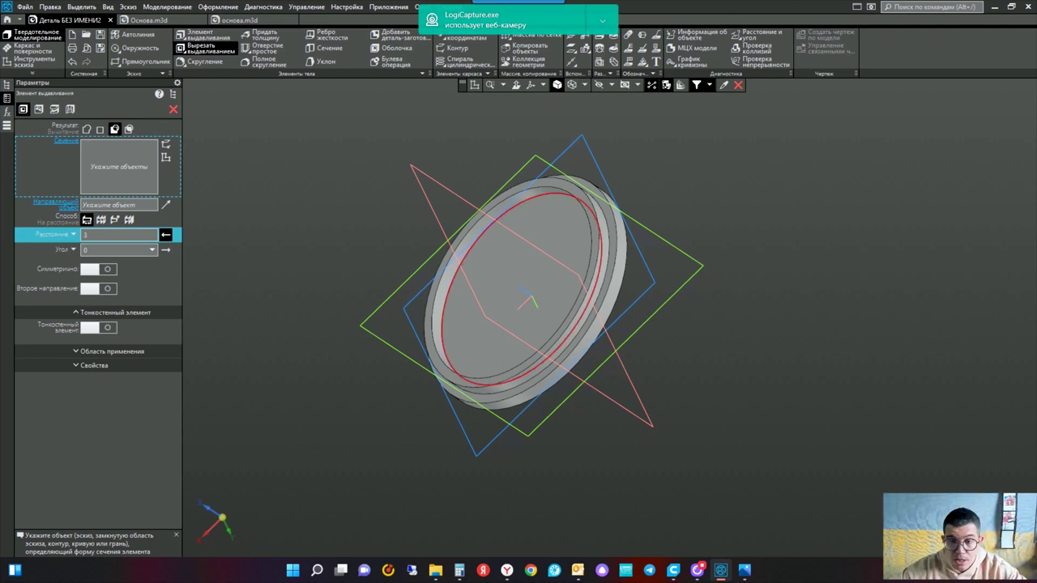
# Step: Cut through the recess floor face 3 deep, checking it edge-on, to open the ring
pyautogui.click(574, 232)
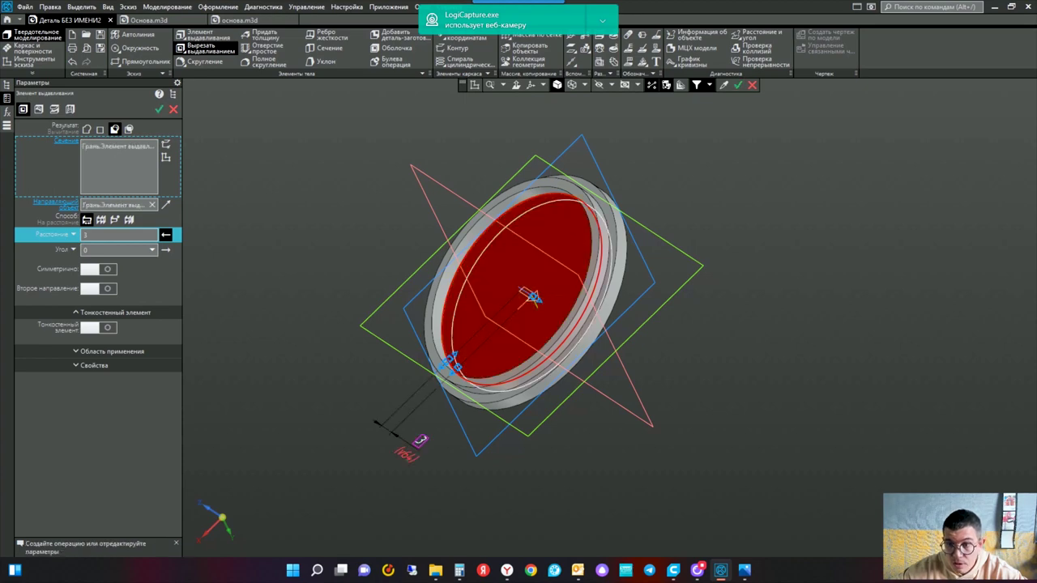
pyautogui.moveTo(674, 230)
pyautogui.mouseDown(button='middle')
pyautogui.moveTo(644, 180)
pyautogui.moveTo(570, 300)
pyautogui.mouseUp(button='middle')
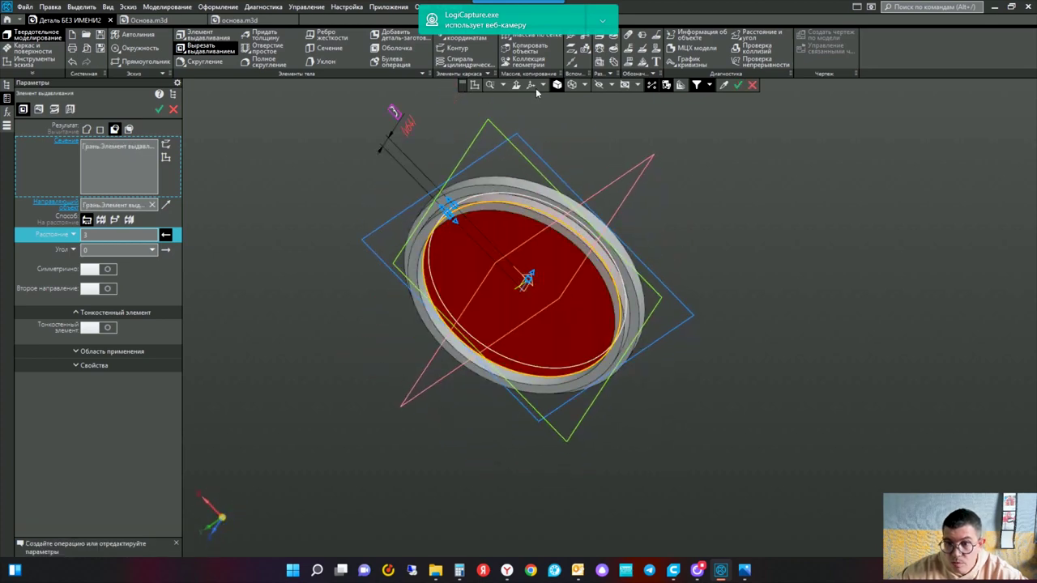
pyautogui.click(474, 85)
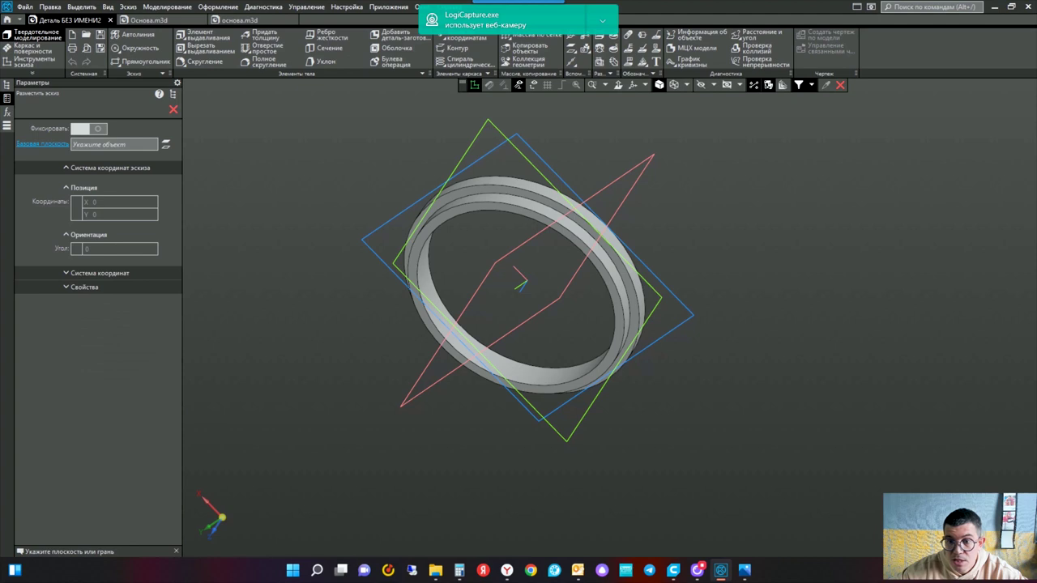
# Step: Undo the through-cut to restore the lid's 3-deep recess floor
pyautogui.click(475, 86)
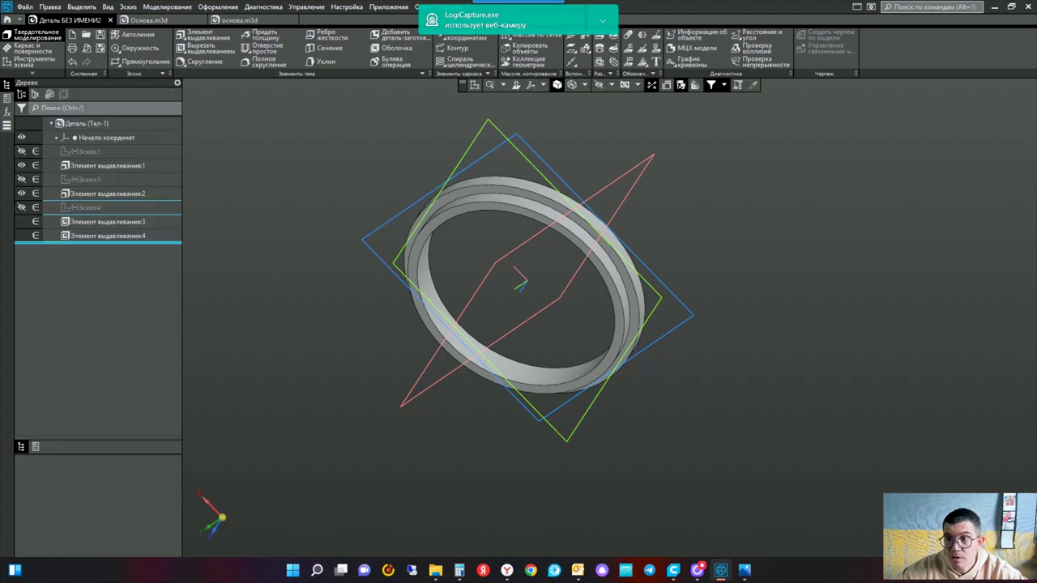
pyautogui.moveTo(664, 267)
pyautogui.mouseDown(button='middle')
pyautogui.moveTo(696, 243)
pyautogui.moveTo(722, 248)
pyautogui.moveTo(711, 178)
pyautogui.moveTo(727, 169)
pyautogui.moveTo(743, 178)
pyautogui.moveTo(748, 167)
pyautogui.moveTo(752, 175)
pyautogui.mouseUp(button='middle')
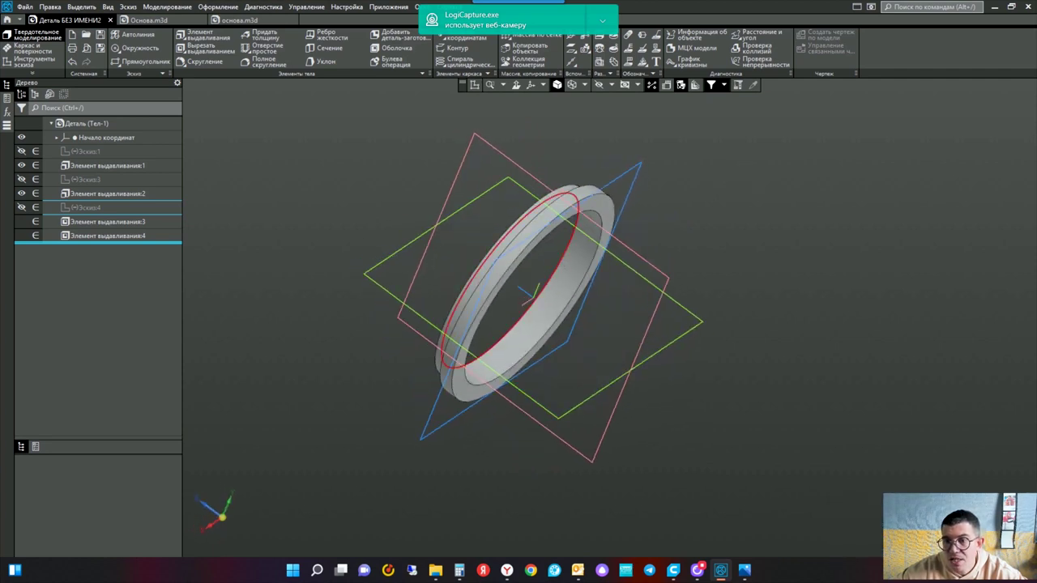
pyautogui.hotkey('ctrl', 'z')
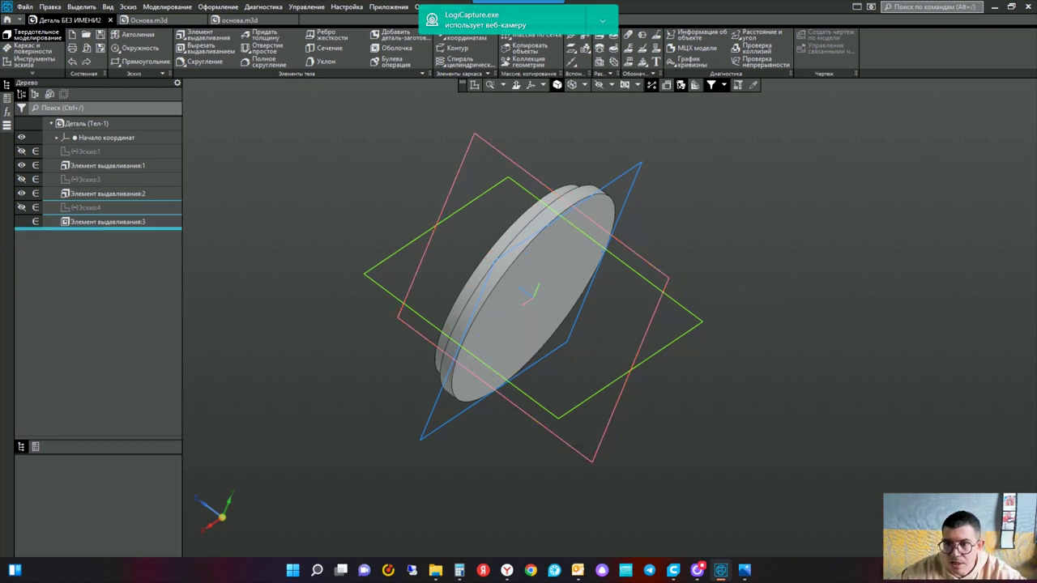
# Step: Start a new sketch, Эскиз:5, on the lid's top face viewed from above
pyautogui.moveTo(672, 304)
pyautogui.mouseDown(button='middle')
pyautogui.moveTo(752, 289)
pyautogui.moveTo(762, 311)
pyautogui.moveTo(741, 297)
pyautogui.mouseUp(button='middle')
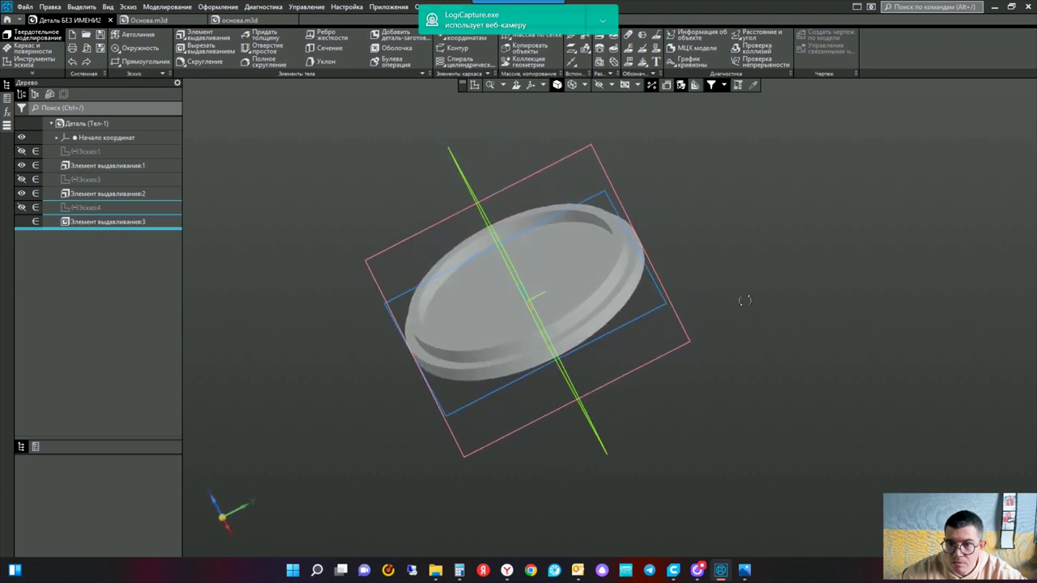
pyautogui.click(579, 243)
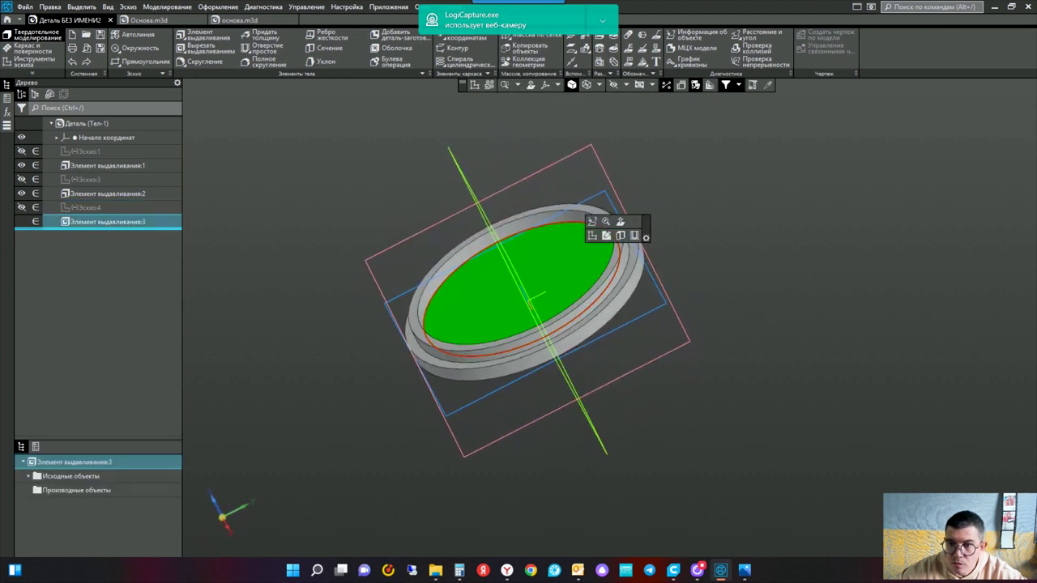
pyautogui.click(469, 88)
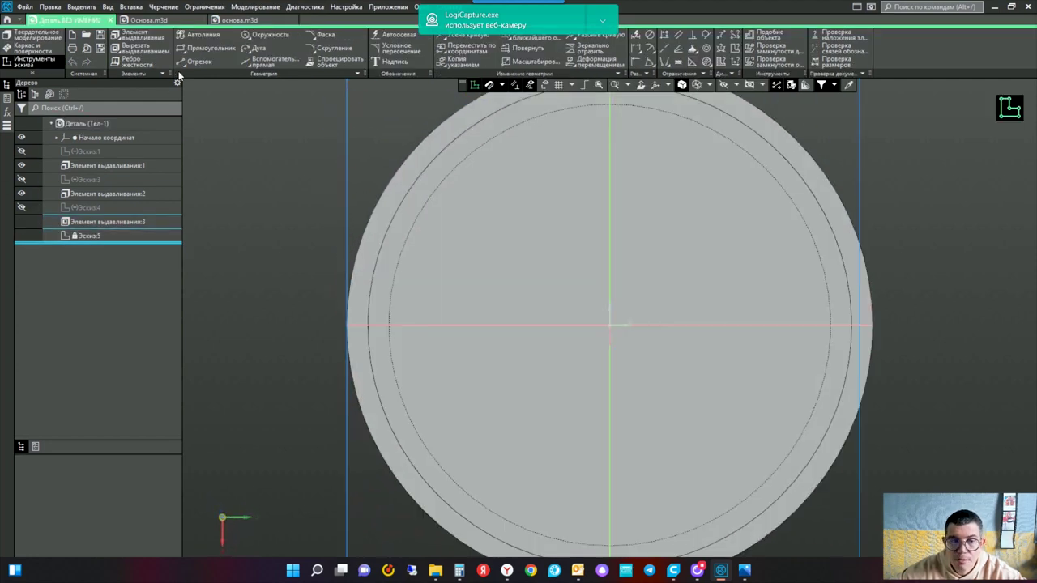
# Step: Draw a 38-diameter circle centred on the origin in Эскиз:5 and close the sketch
pyautogui.click(246, 38)
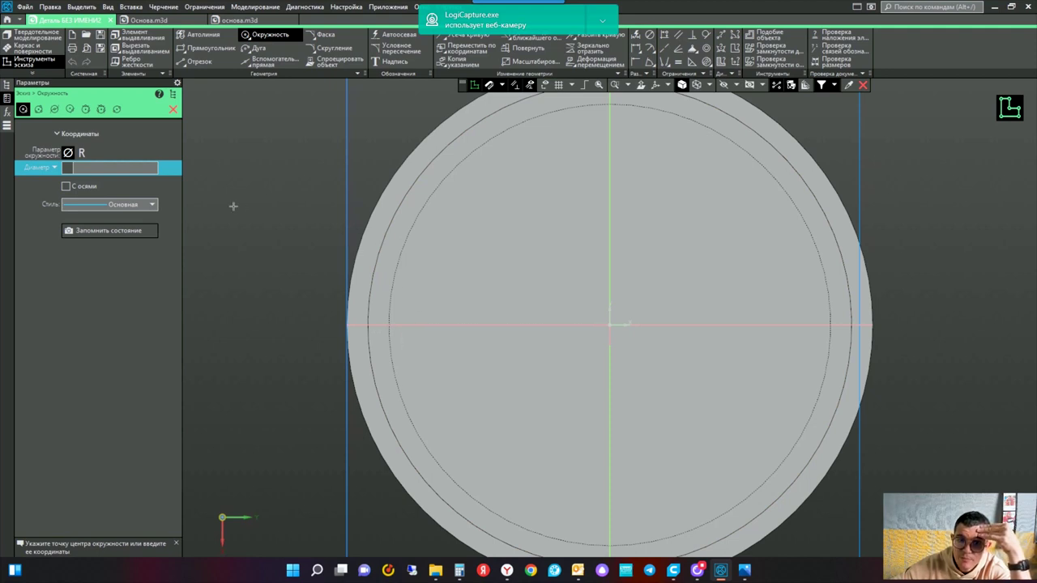
pyautogui.click(119, 166)
pyautogui.write('38')
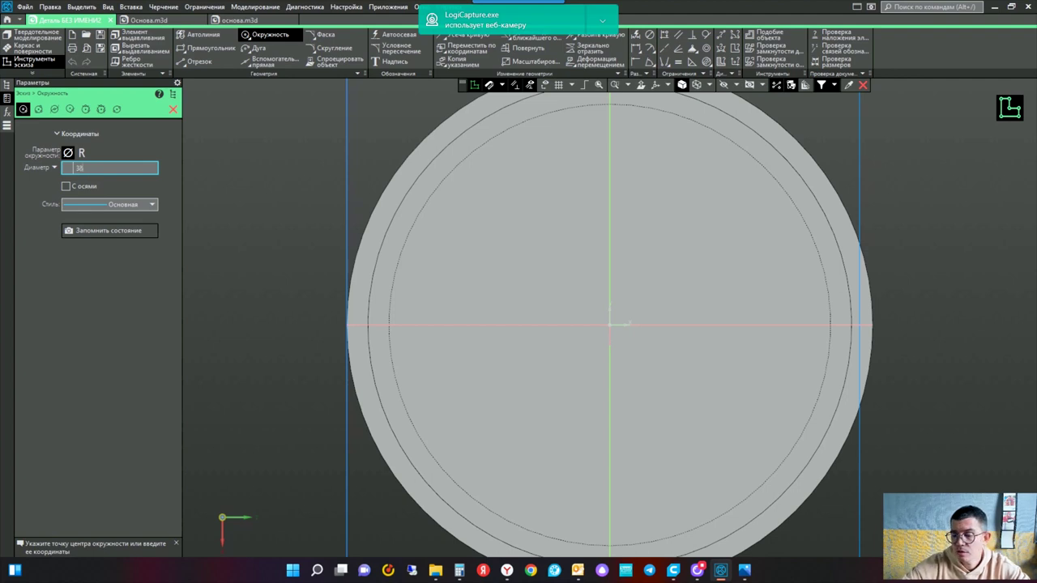
pyautogui.press('Return')
pyautogui.click(609, 326)
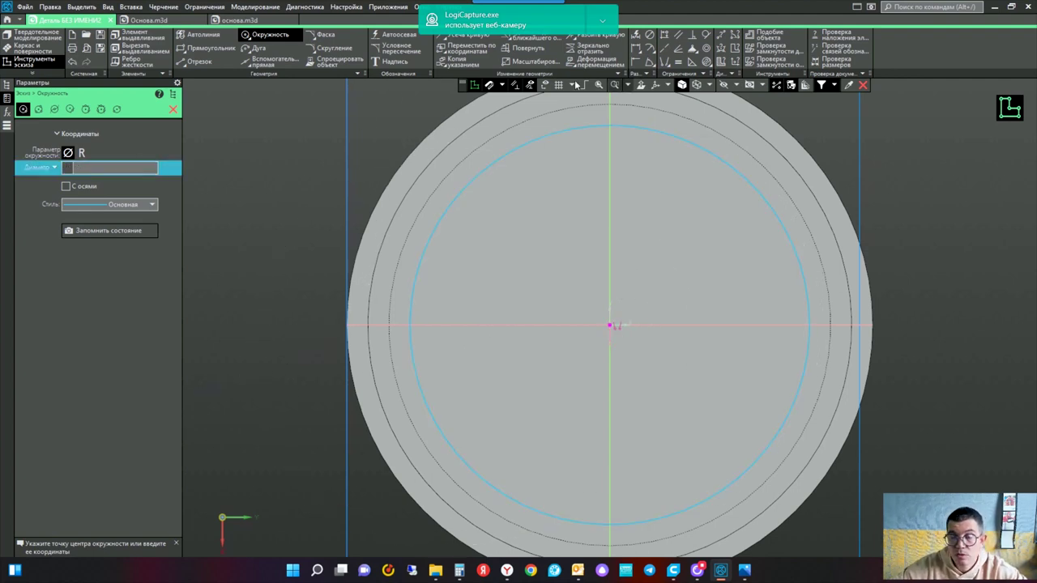
pyautogui.click(476, 86)
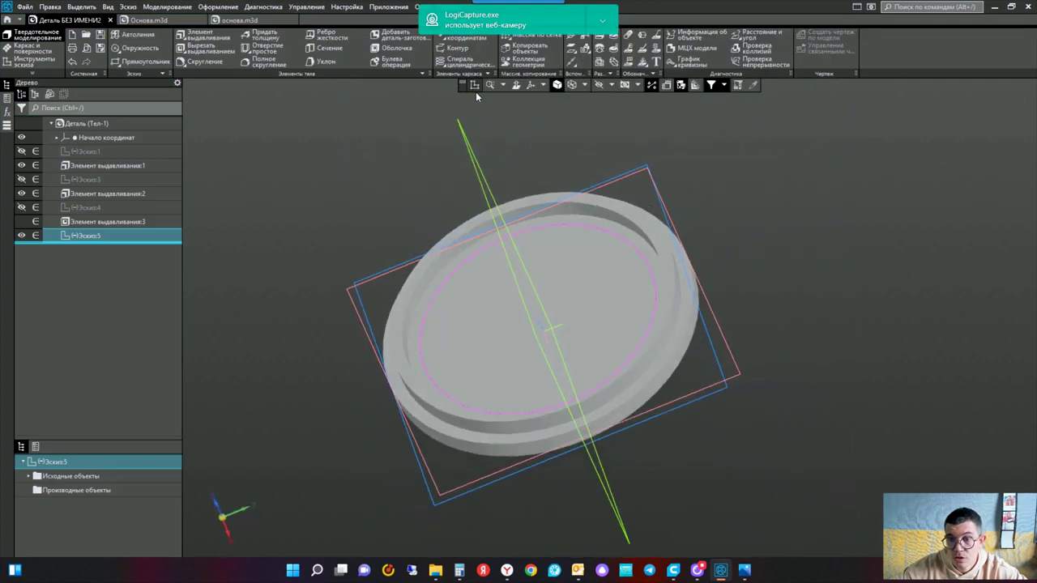
pyautogui.click(221, 51)
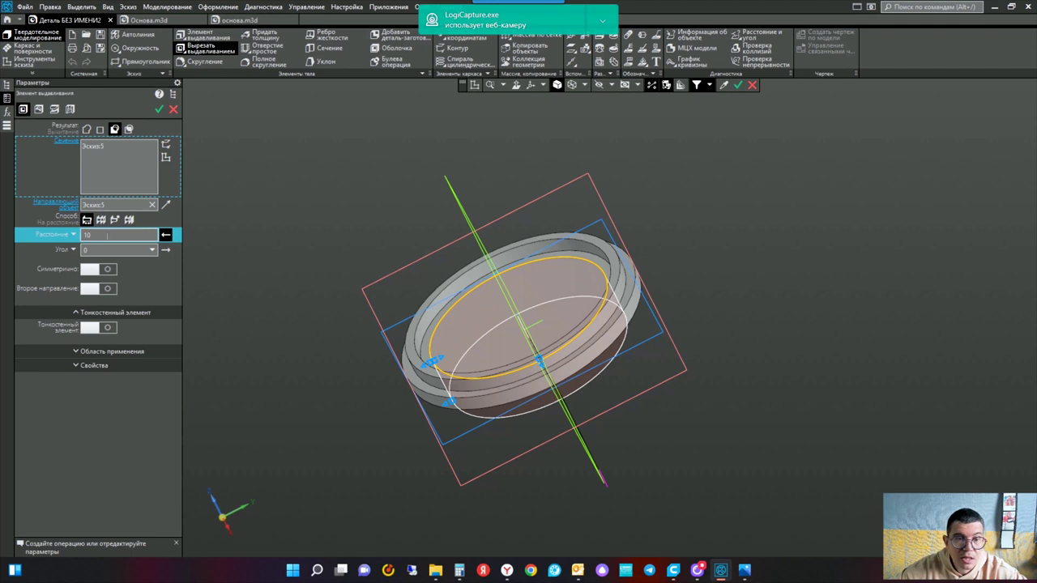
# Step: Cut the 38 circle 3 deep into the lid and orbit to view the hollow ring
pyautogui.write('3')
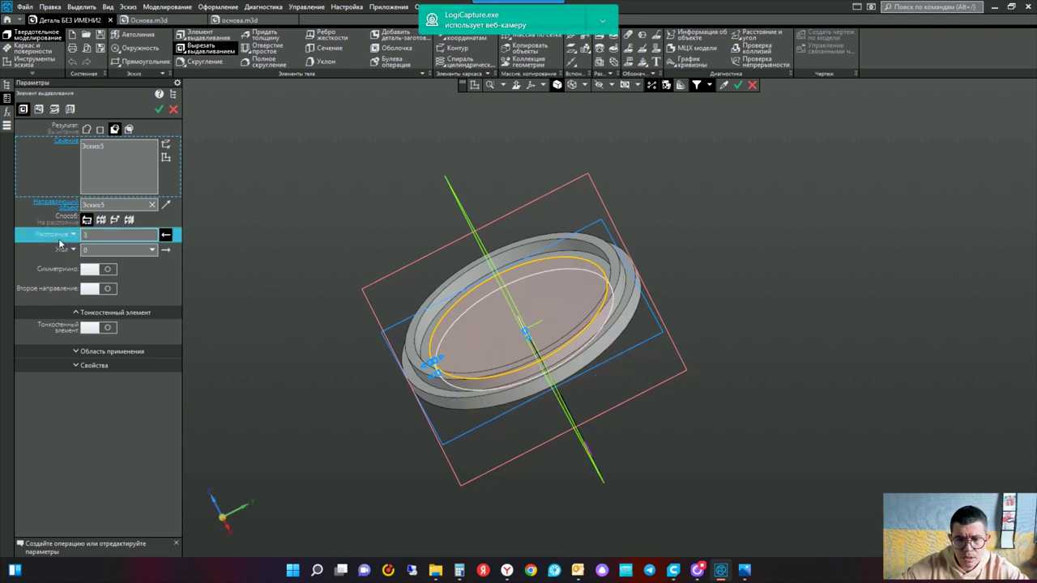
pyautogui.click(739, 85)
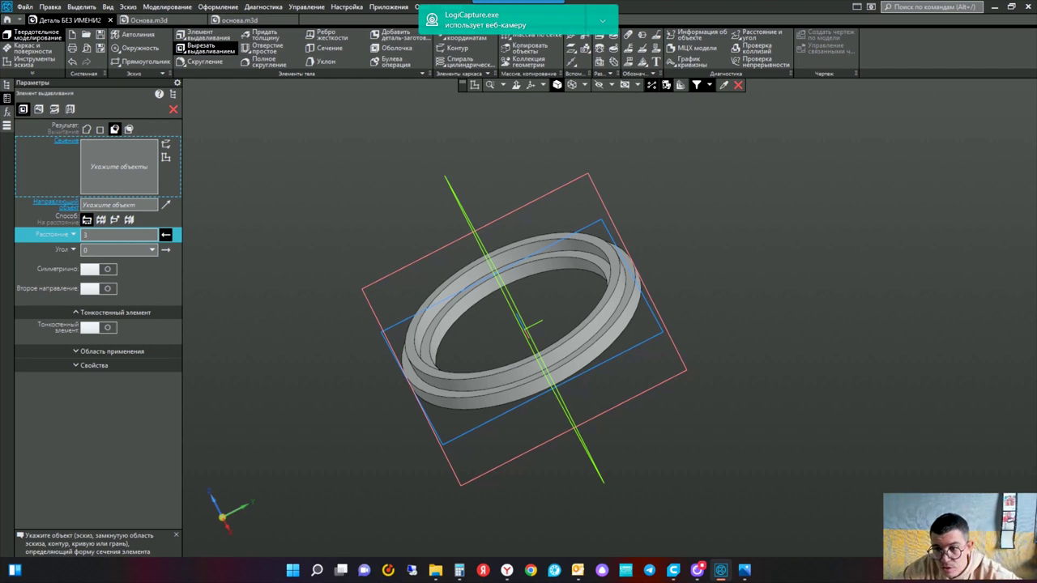
pyautogui.moveTo(699, 356)
pyautogui.mouseDown(button='middle')
pyautogui.moveTo(706, 313)
pyautogui.moveTo(674, 213)
pyautogui.moveTo(675, 171)
pyautogui.moveTo(626, 130)
pyautogui.moveTo(284, 57)
pyautogui.moveTo(138, 8)
pyautogui.mouseUp(button='middle')
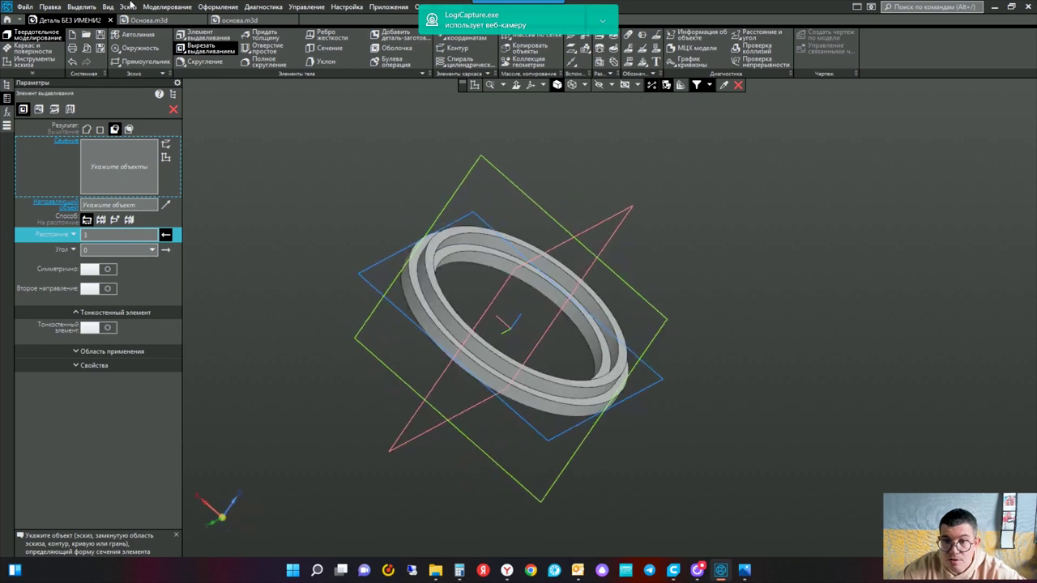
# Step: Save the lid part as Крышку.m3d
pyautogui.click(25, 7)
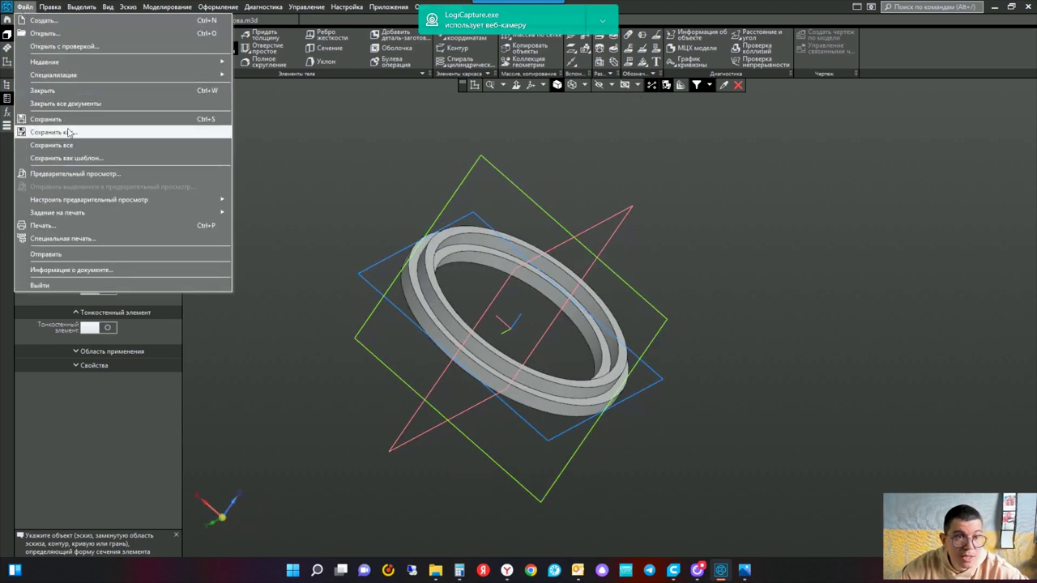
pyautogui.click(70, 133)
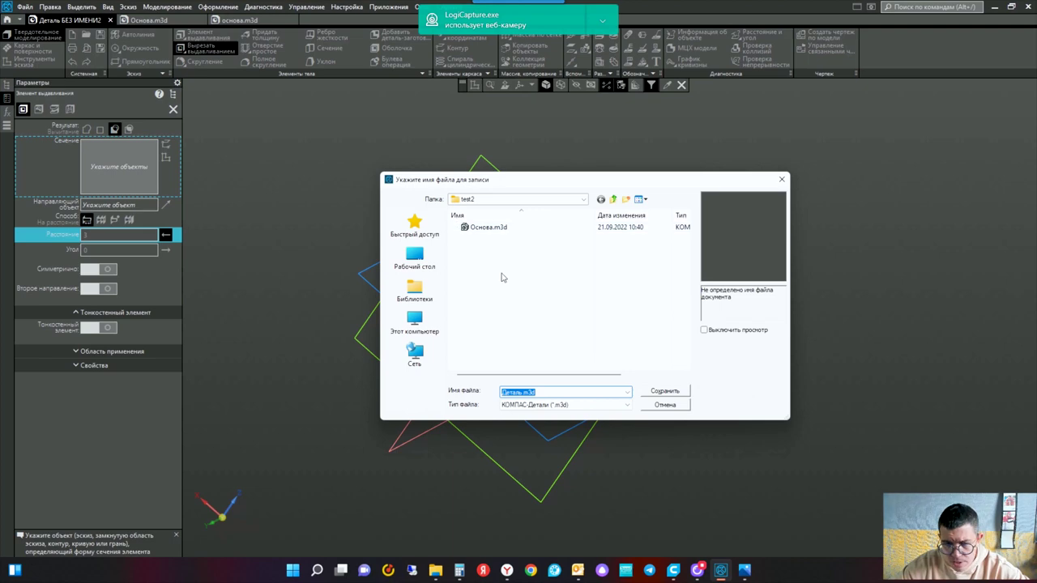
pyautogui.write('Крышкц')
pyautogui.press('Return')
# Step: Export the lid as Крышку.stl in STL format, then bring Ultimaker Cura forward
pyautogui.click(25, 7)
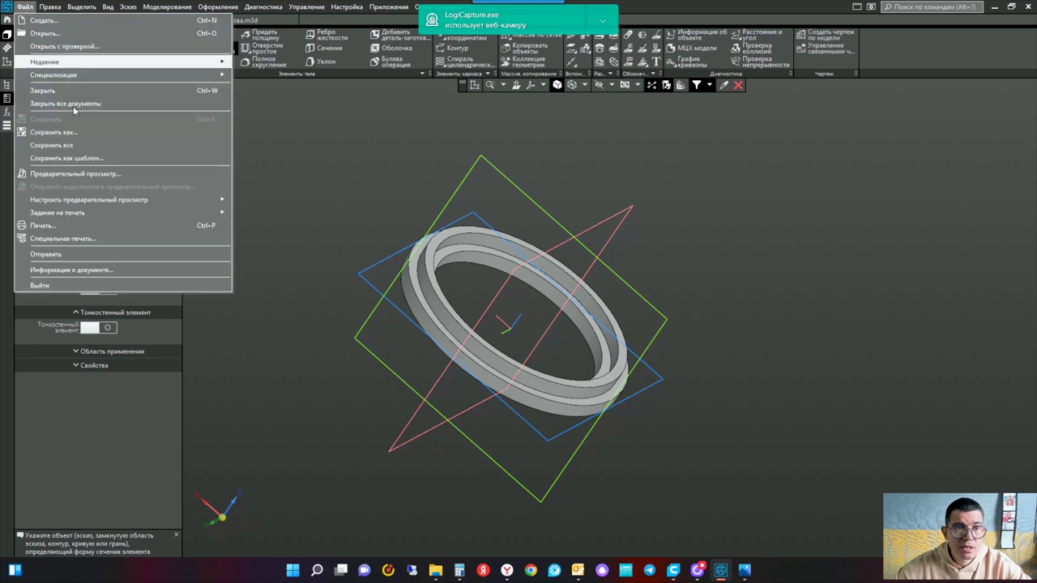
pyautogui.click(48, 140)
pyautogui.click(565, 404)
pyautogui.click(518, 317)
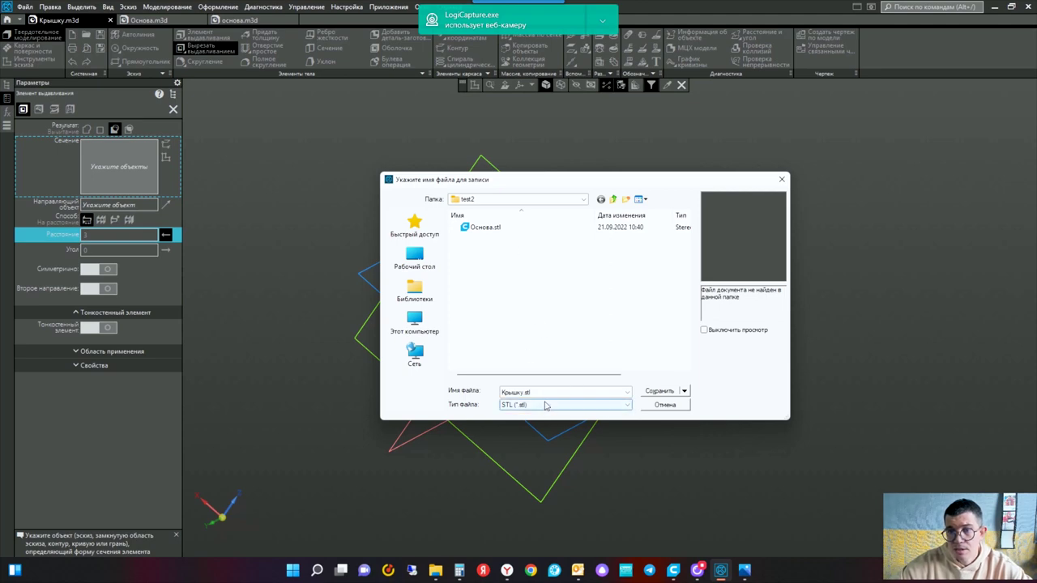
pyautogui.click(658, 391)
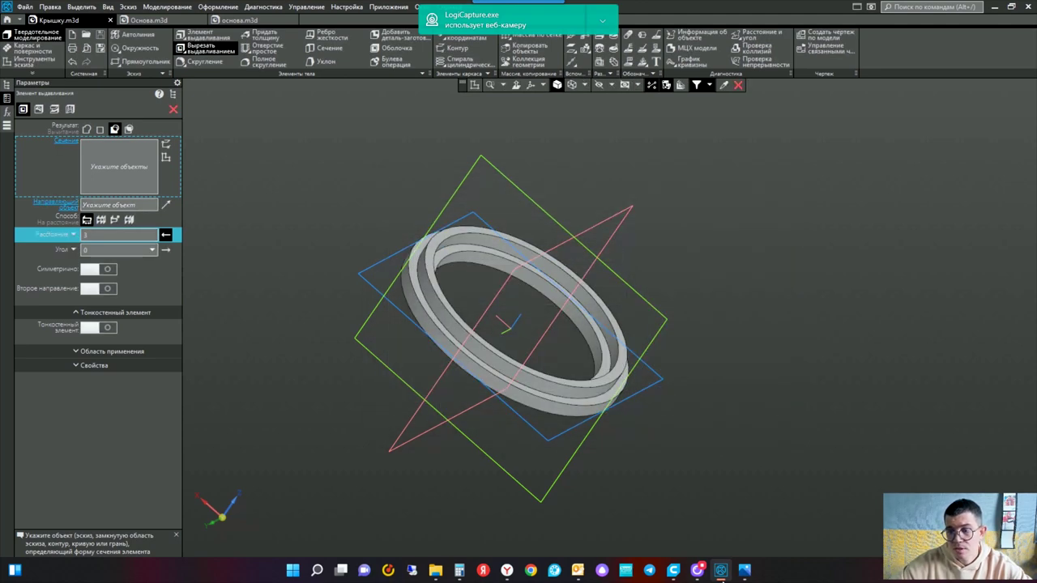
pyautogui.click(673, 571)
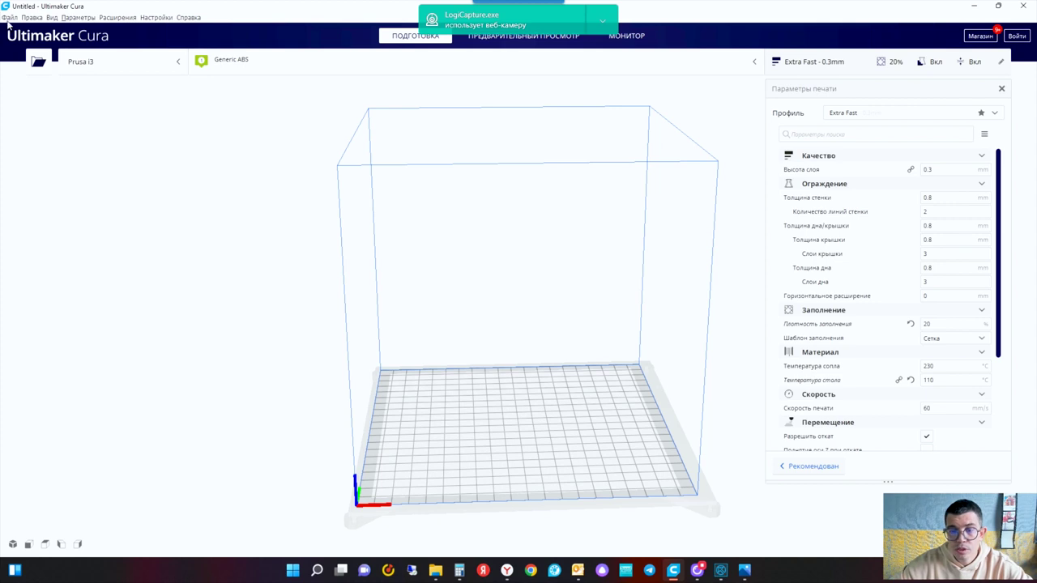
# Step: Load Крышку.stl from 3d print\3d_kompas\test2 onto the build plate
pyautogui.click(9, 18)
pyautogui.click(33, 44)
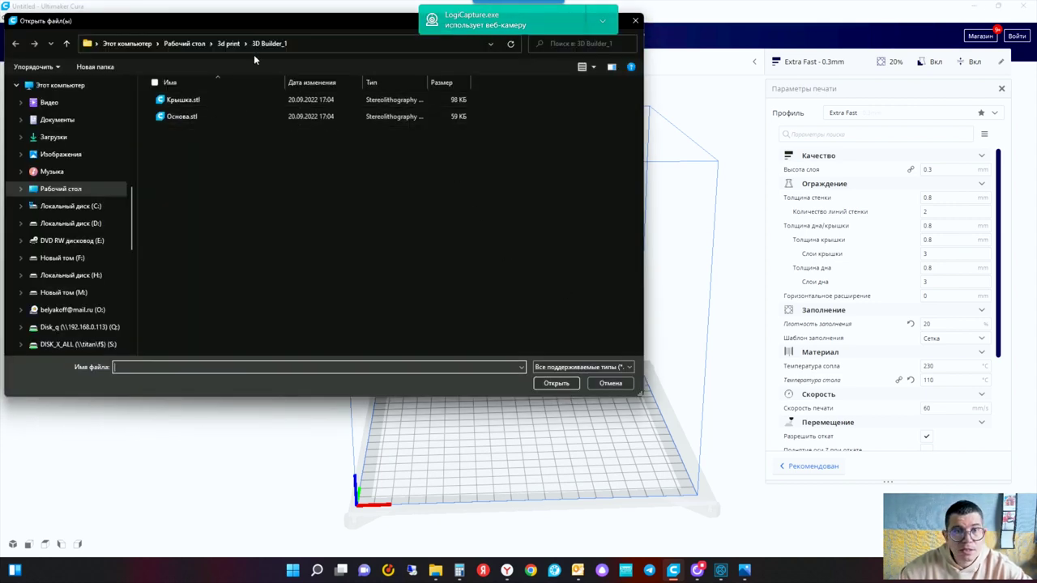
pyautogui.click(246, 44)
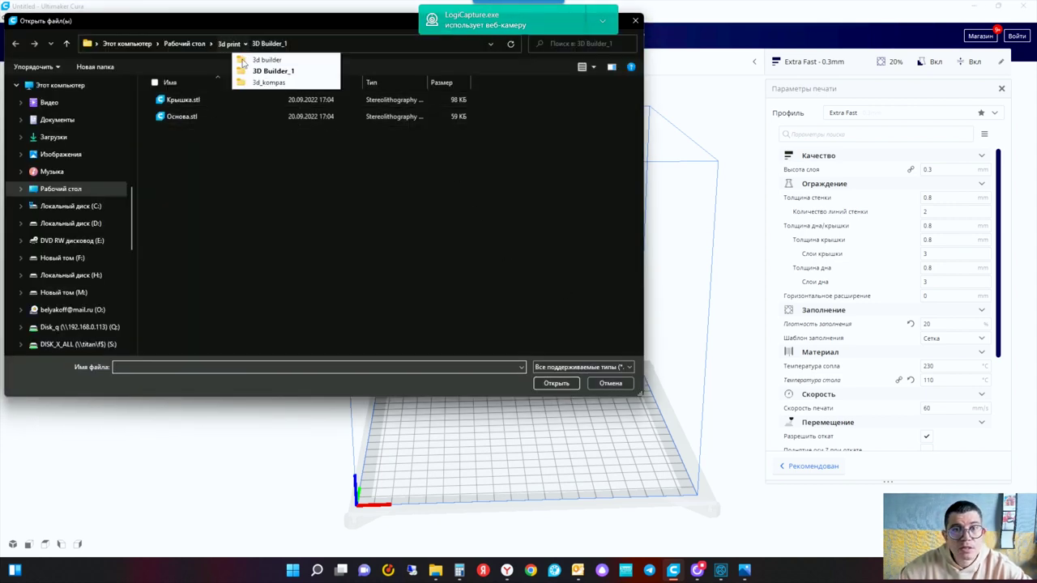
pyautogui.click(230, 45)
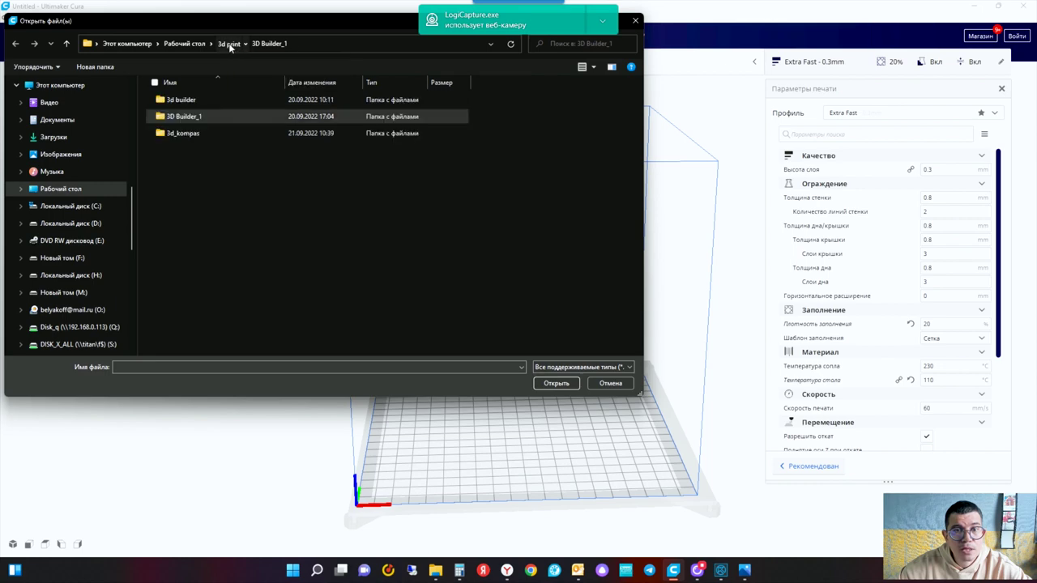
pyautogui.doubleClick(172, 134)
pyautogui.doubleClick(170, 118)
pyautogui.doubleClick(173, 100)
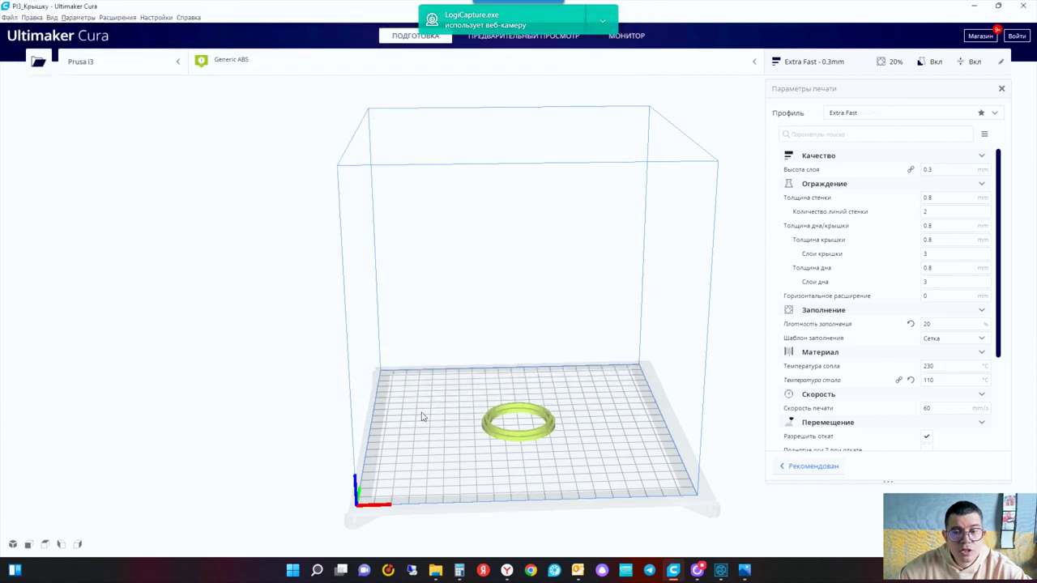
# Step: Load Основа.stl from the same folder beside the lid and tilt the view down
pyautogui.click(9, 17)
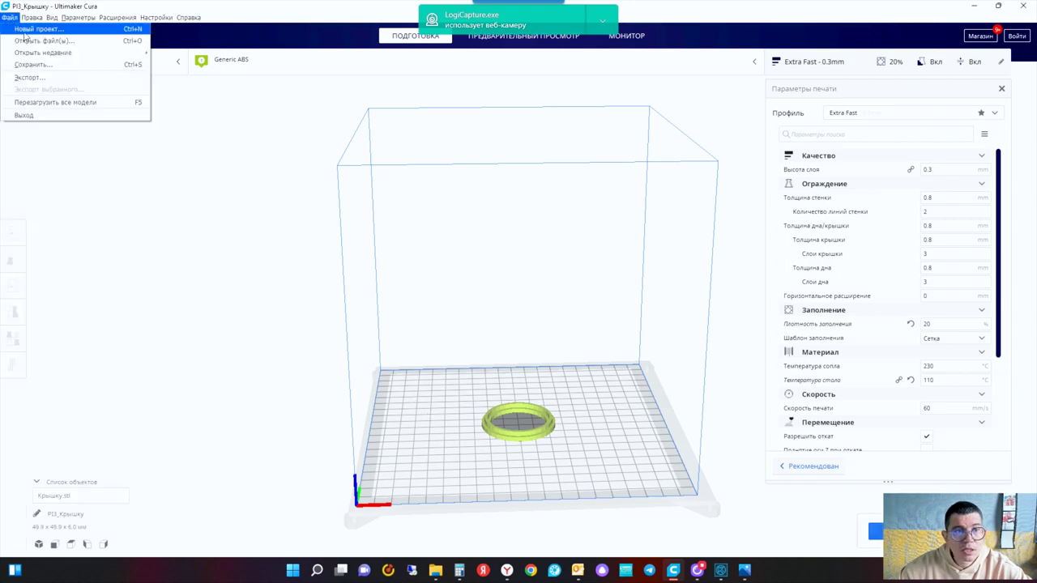
pyautogui.click(36, 41)
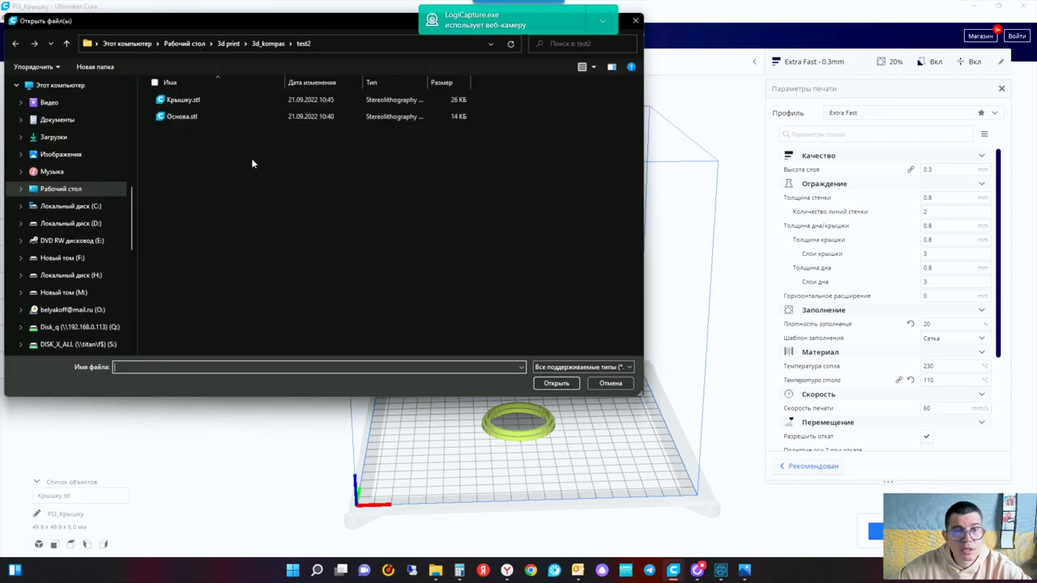
pyautogui.click(183, 118)
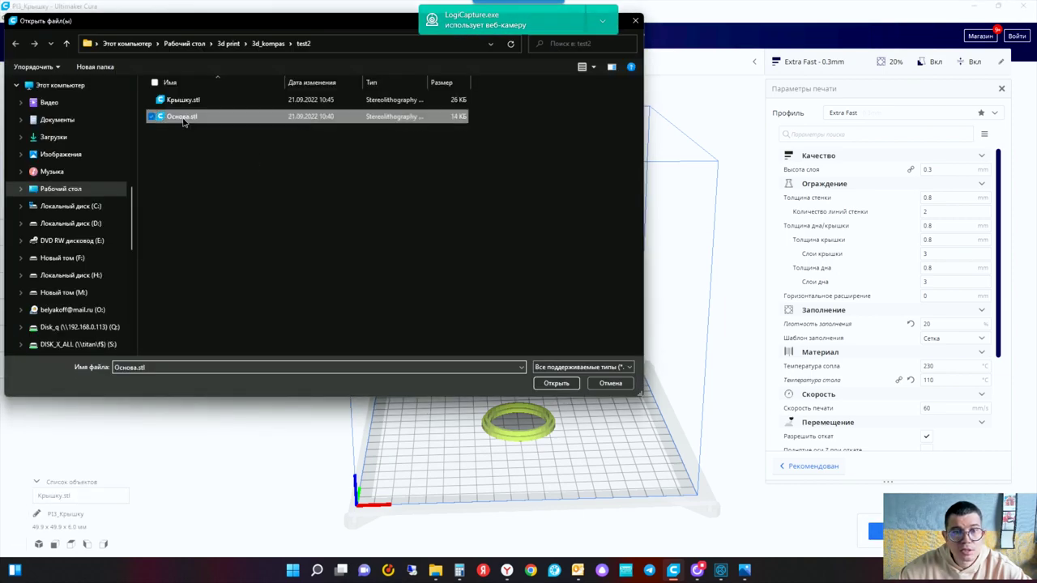
pyautogui.doubleClick(183, 118)
pyautogui.moveTo(510, 445)
pyautogui.mouseDown(button='right')
pyautogui.moveTo(516, 501)
pyautogui.moveTo(616, 445)
pyautogui.moveTo(565, 327)
pyautogui.moveTo(562, 456)
pyautogui.moveTo(536, 431)
pyautogui.mouseUp(button='right')
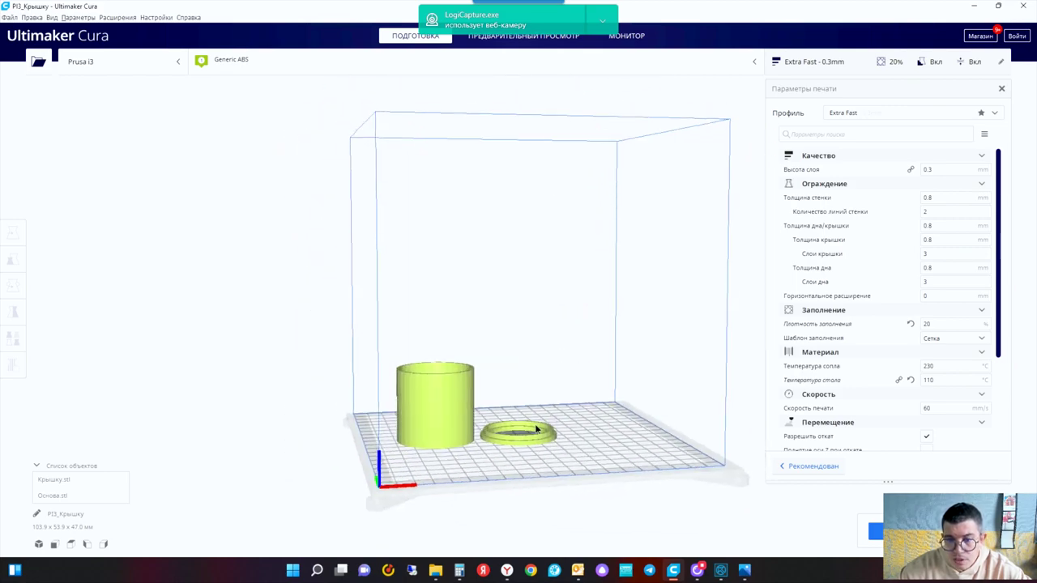
# Step: Zoom and orbit around both models, then minimise Cura to return to KOMPAS-3D
pyautogui.scroll(5, 459, 428)
pyautogui.moveTo(486, 378)
pyautogui.mouseDown(button='right')
pyautogui.moveTo(521, 280)
pyautogui.moveTo(495, 486)
pyautogui.moveTo(572, 447)
pyautogui.moveTo(580, 371)
pyautogui.moveTo(622, 354)
pyautogui.moveTo(761, 349)
pyautogui.moveTo(715, 497)
pyautogui.moveTo(473, 428)
pyautogui.moveTo(457, 393)
pyautogui.moveTo(498, 326)
pyautogui.moveTo(454, 495)
pyautogui.moveTo(625, 289)
pyautogui.mouseUp(button='right')
pyautogui.scroll(-5, 624, 289)
pyautogui.scroll(3, 409, 518)
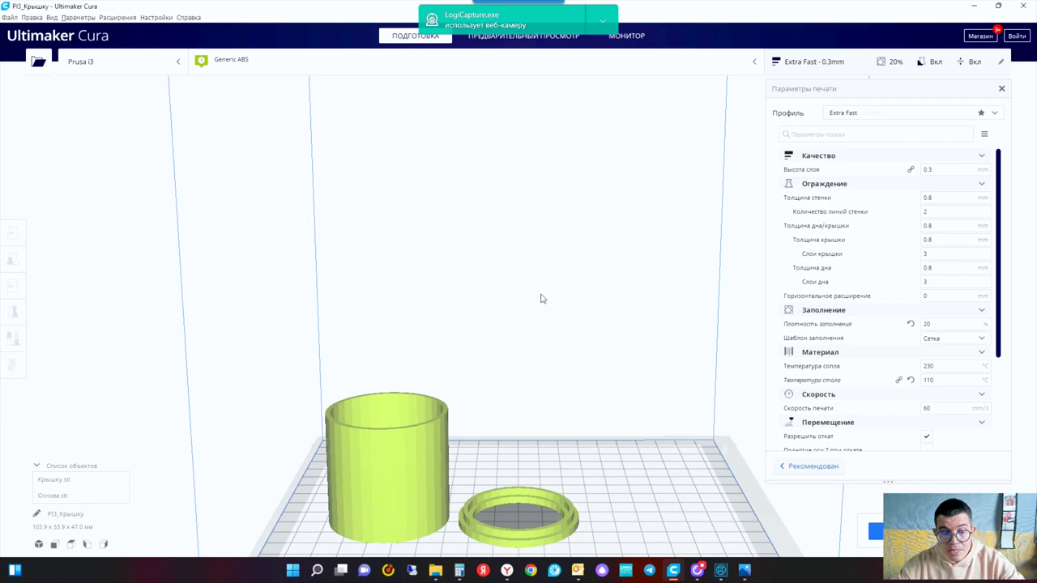
pyautogui.click(974, 5)
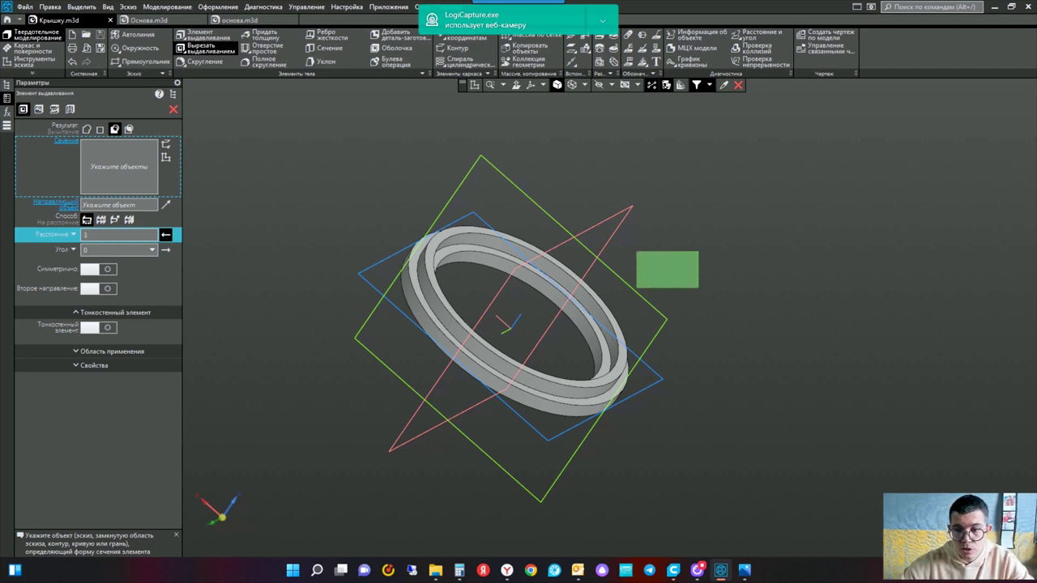
pyautogui.moveTo(753, 243)
pyautogui.mouseDown(button='middle')
pyautogui.moveTo(769, 273)
pyautogui.moveTo(694, 308)
pyautogui.moveTo(695, 238)
pyautogui.moveTo(759, 243)
pyautogui.moveTo(766, 174)
pyautogui.moveTo(807, 203)
pyautogui.moveTo(803, 336)
pyautogui.moveTo(845, 203)
pyautogui.moveTo(834, 183)
pyautogui.moveTo(805, 204)
pyautogui.moveTo(810, 215)
pyautogui.moveTo(805, 202)
pyautogui.moveTo(822, 178)
pyautogui.mouseUp(button='middle')
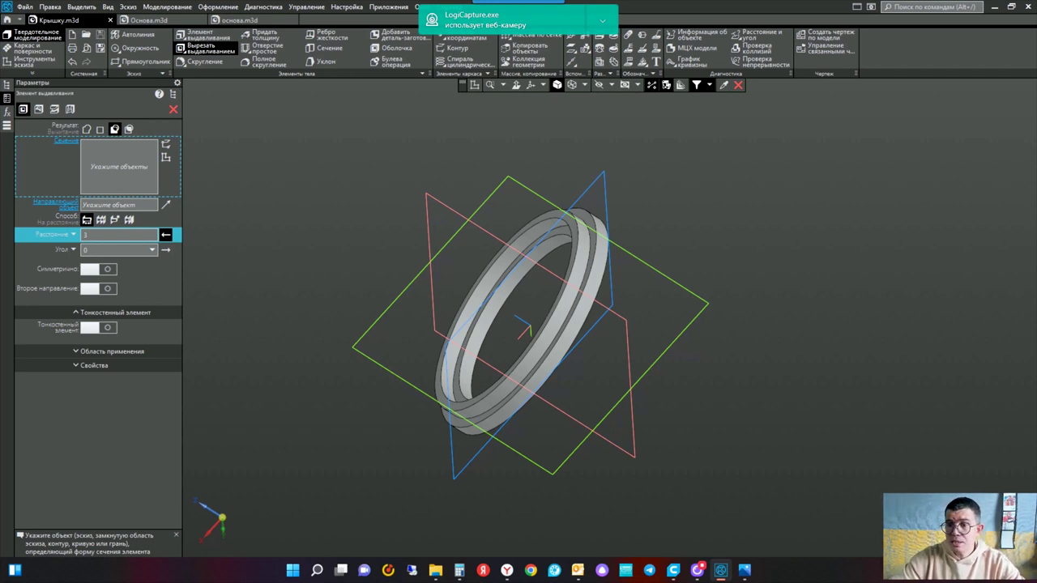
pyautogui.moveTo(761, 186)
pyautogui.mouseDown(button='middle')
pyautogui.moveTo(800, 254)
pyautogui.moveTo(741, 331)
pyautogui.moveTo(639, 271)
pyautogui.moveTo(705, 220)
pyautogui.moveTo(664, 227)
pyautogui.mouseUp(button='middle')
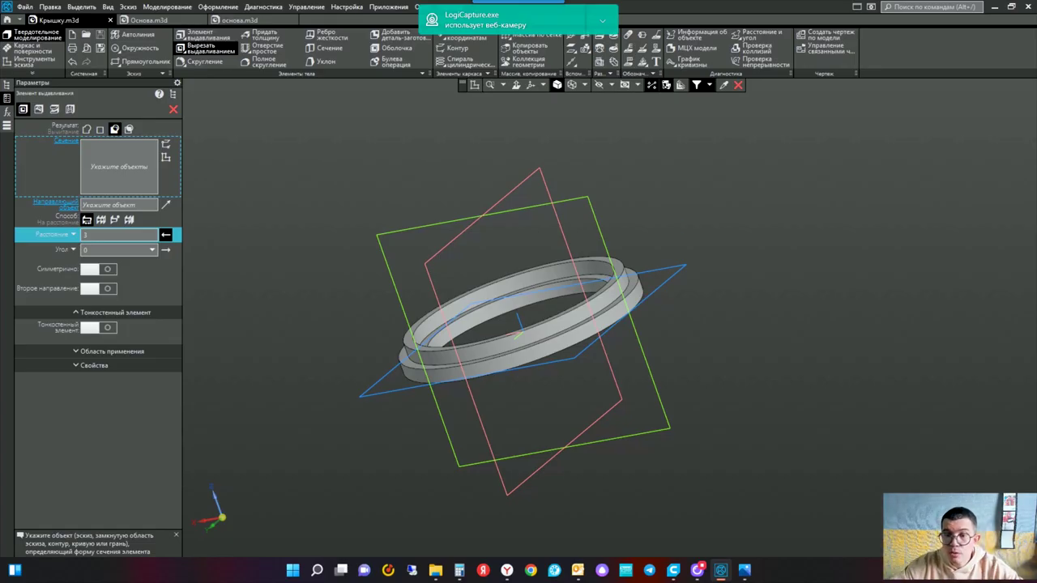
pyautogui.moveTo(729, 212)
pyautogui.mouseDown(button='middle')
pyautogui.moveTo(713, 163)
pyautogui.moveTo(753, 124)
pyautogui.moveTo(685, 120)
pyautogui.moveTo(674, 143)
pyautogui.moveTo(659, 132)
pyautogui.moveTo(662, 153)
pyautogui.mouseUp(button='middle')
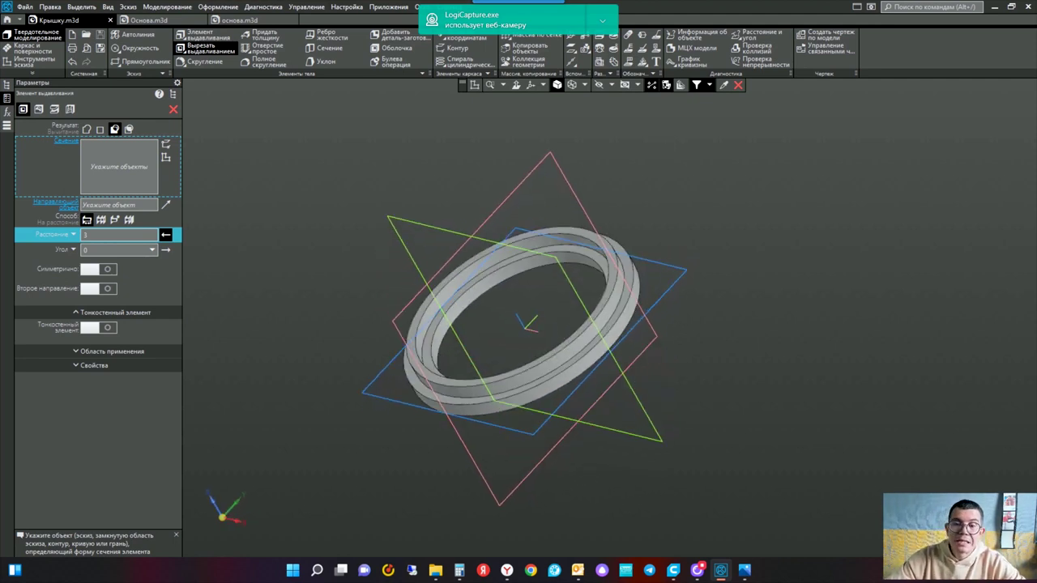